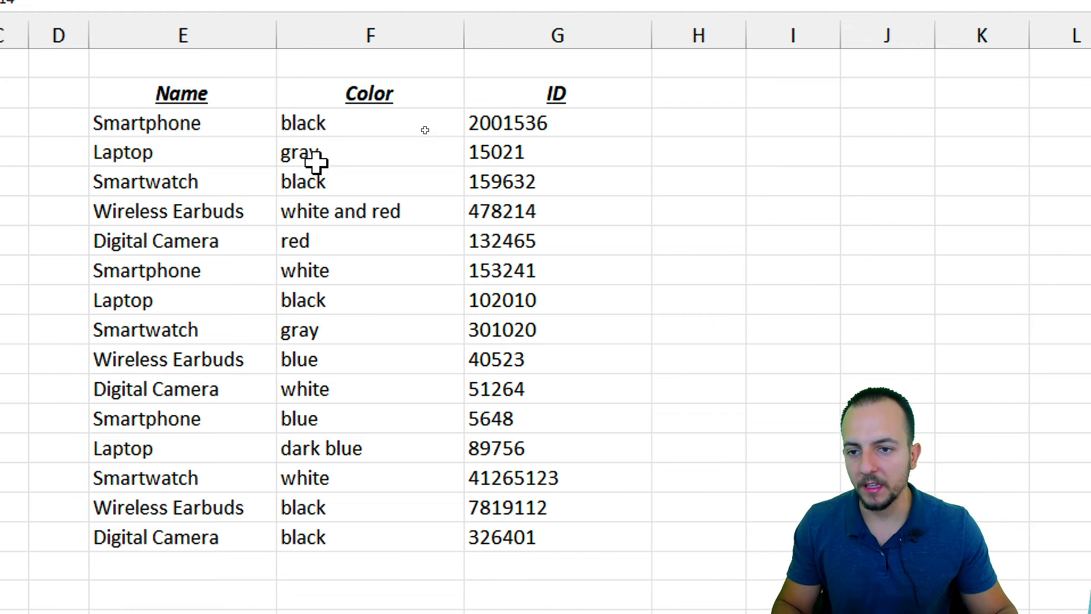
Review the existing Name, Color and ID split results against the item strings
left_click_drag(254, 91, 220, 463)
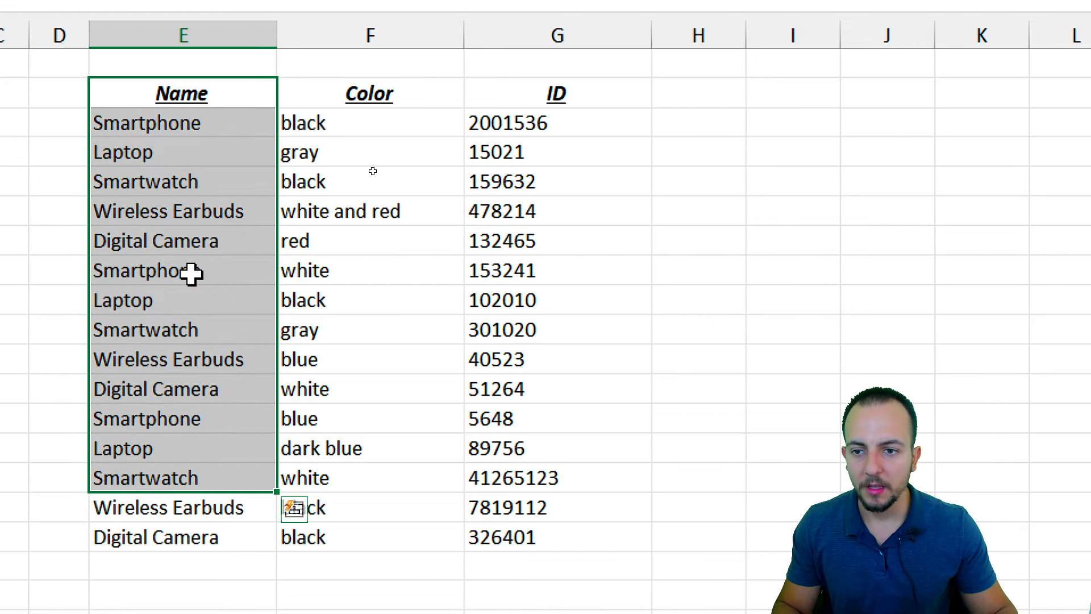
left_click(220, 97)
left_click(302, 123)
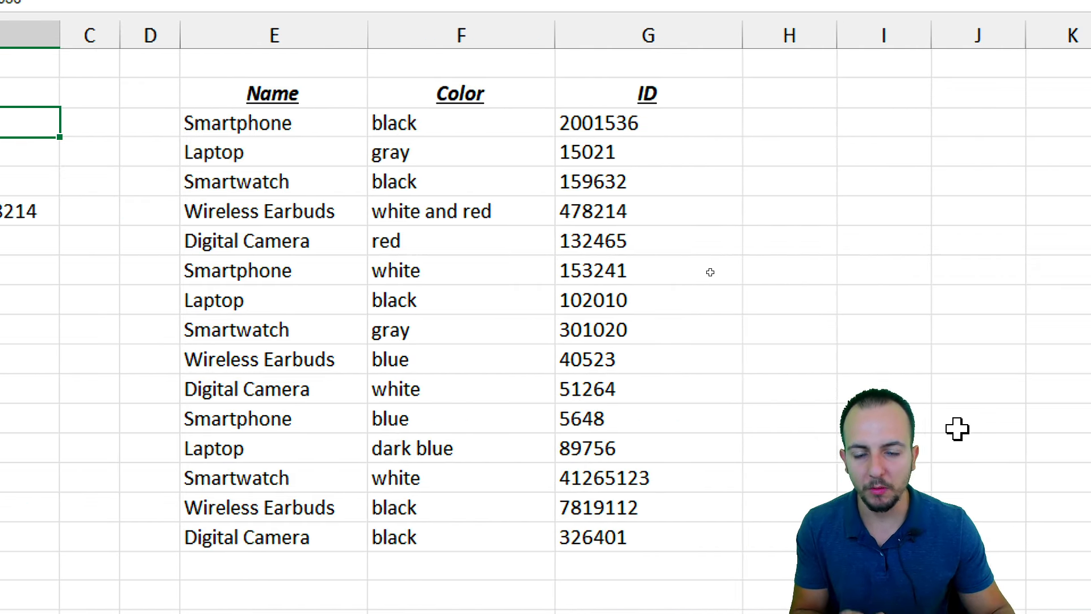
left_click_drag(241, 96, 256, 183)
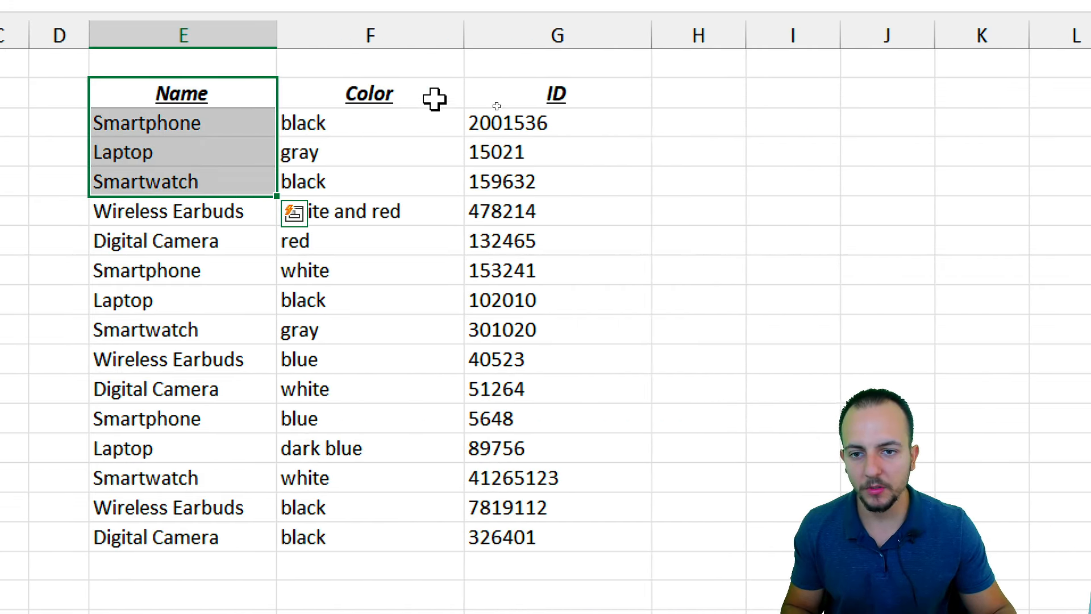
left_click_drag(433, 98, 443, 209)
left_click(532, 125)
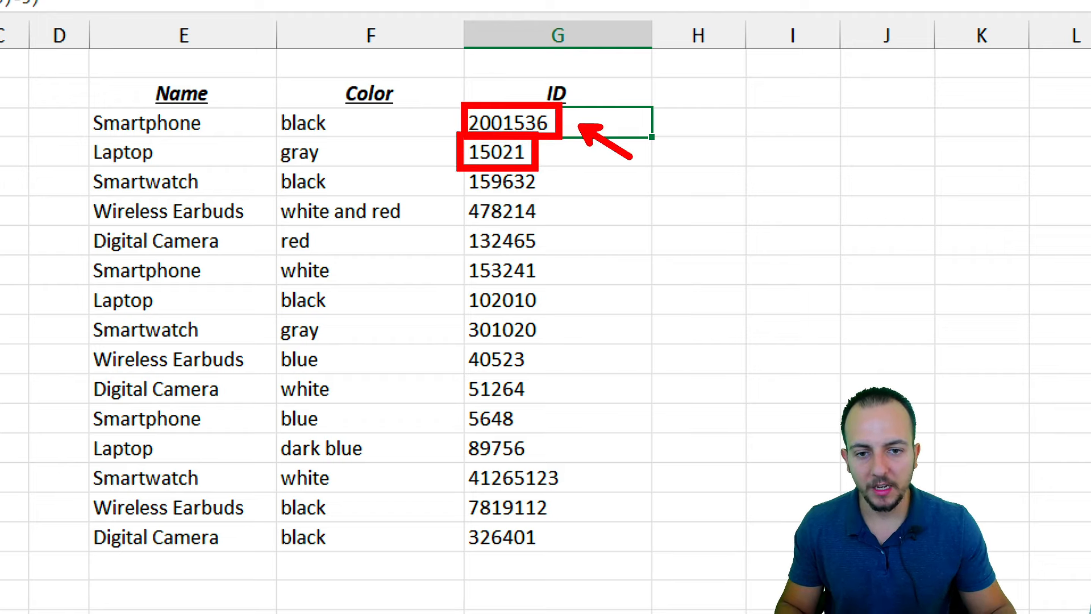
left_click_drag(561, 134, 555, 418)
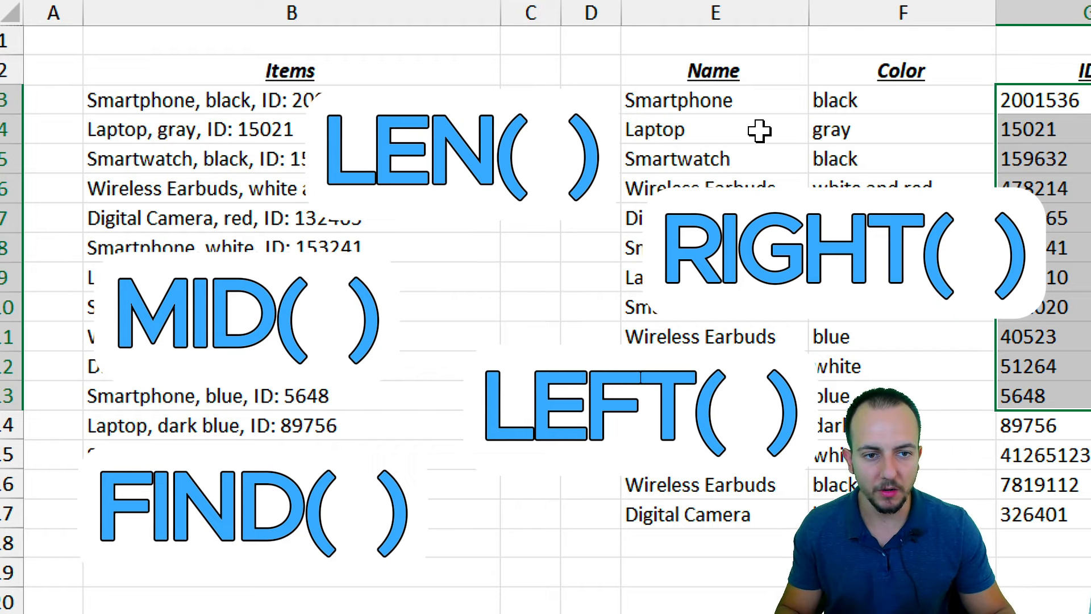
left_click_drag(758, 100, 1056, 492)
Highlight Laptop, gray and ID 15021 as the parts to extract from B4
left_click(171, 129)
key("ctrl+2")
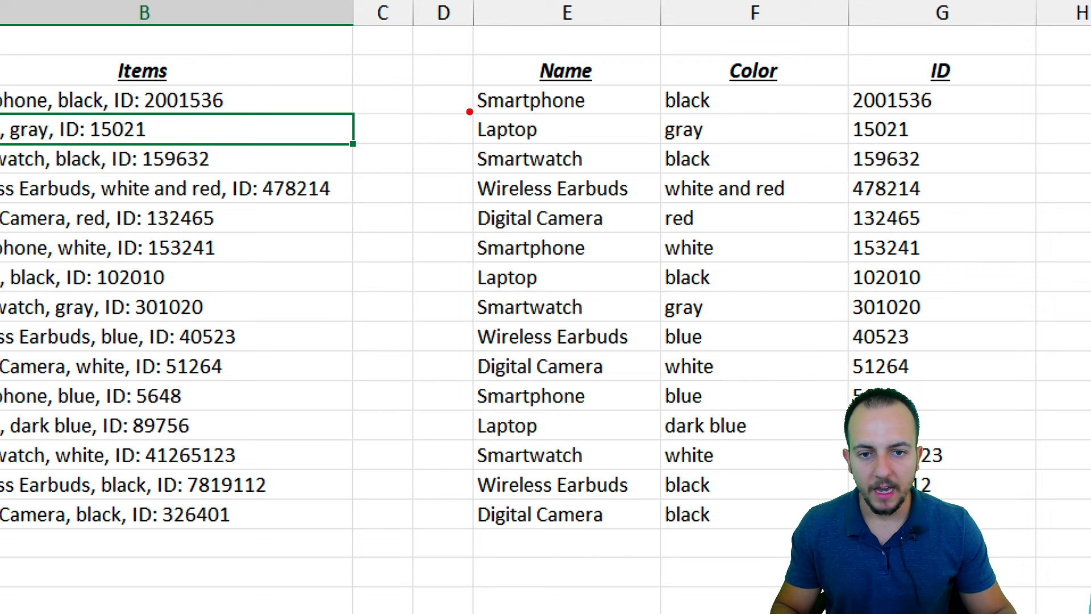
left_click_drag(468, 109, 558, 147)
left_click_drag(651, 113, 724, 147)
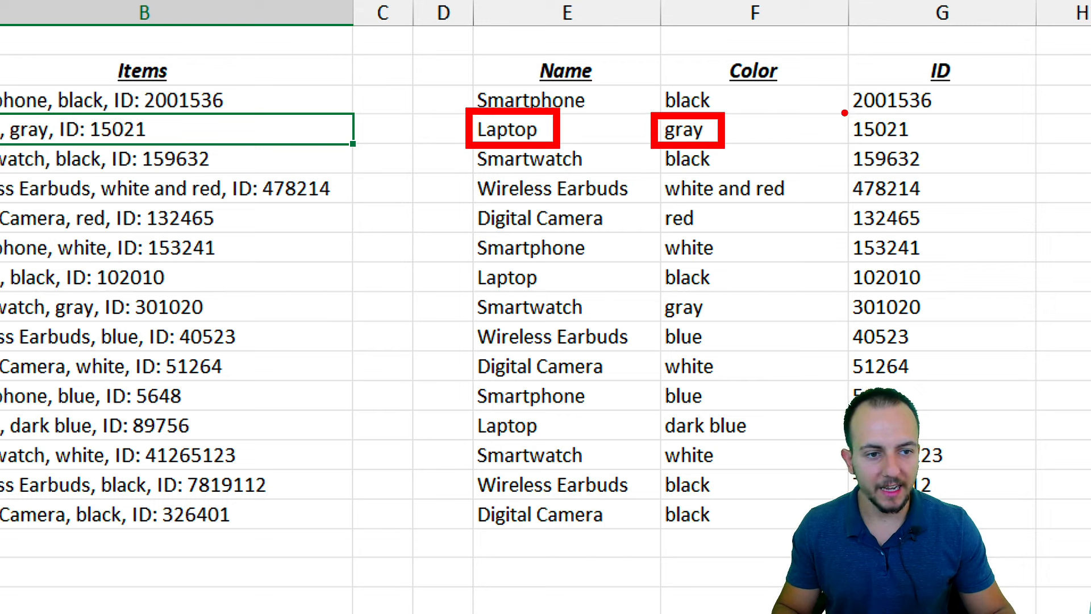
left_click_drag(845, 113, 931, 143)
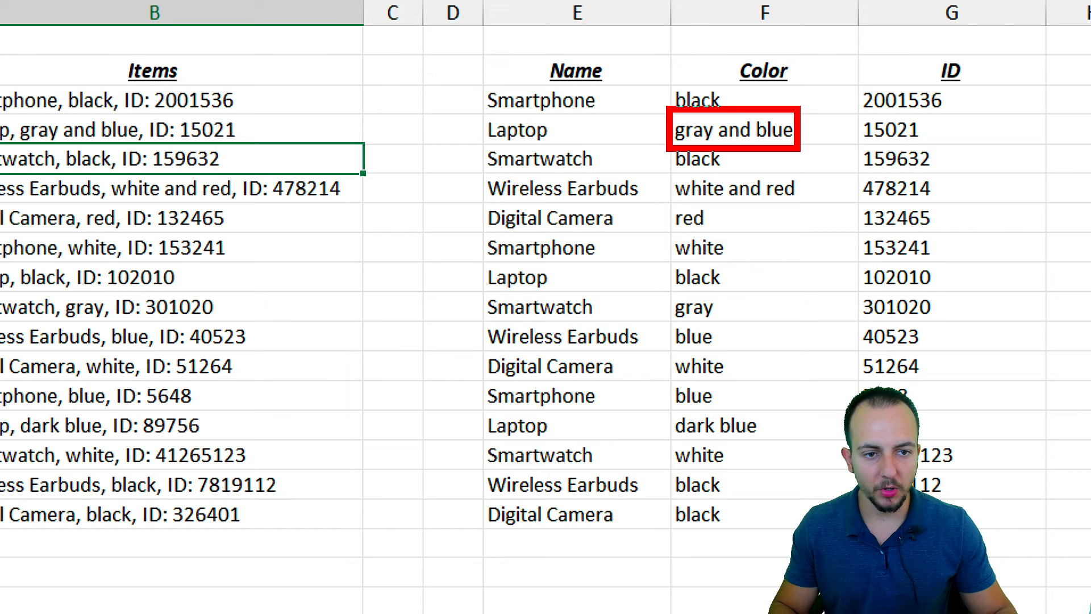
left_click_drag(794, 152, 829, 200)
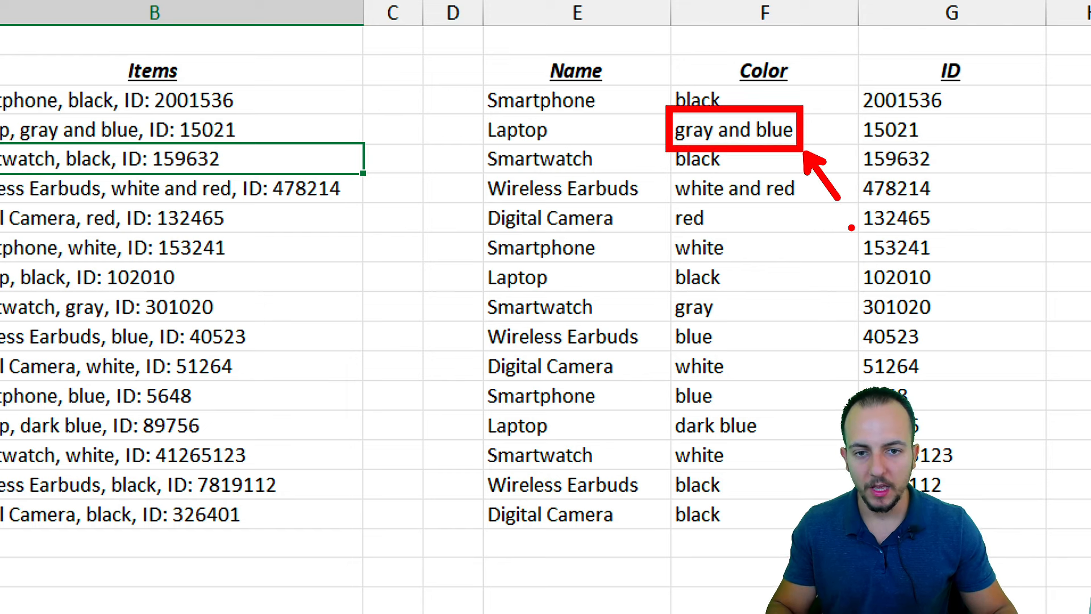
key("Escape")
Change the B4 entry so it reads 'Laptop 1Tb'
left_click(514, 133)
left_click(155, 131)
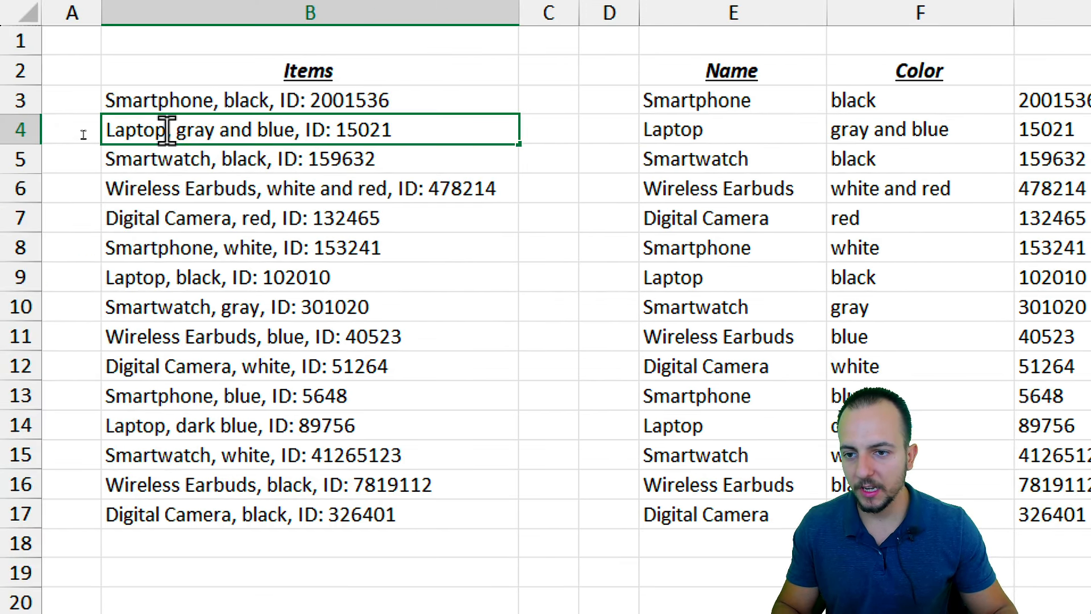
double_click(167, 129)
type("1Tb")
key("Return")
Delete the old Name, Color and ID results and start a =left formula in E3
left_click_drag(733, 100, 1051, 514)
key("Delete")
left_click(733, 100)
type("=left")
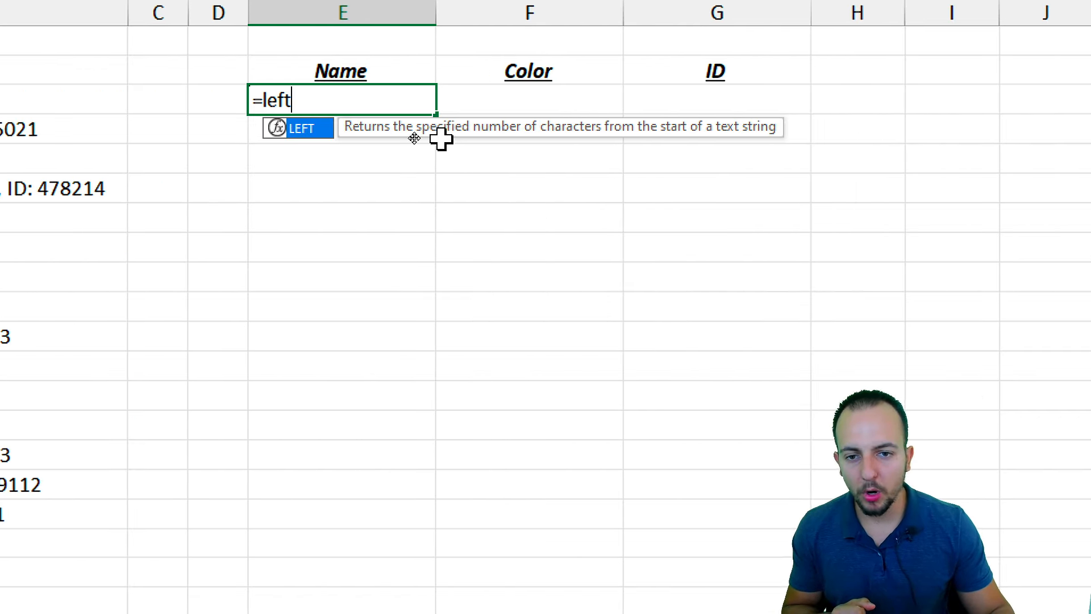
Enter =LEFT(B3,5) in E3 and mark its 'Smart' result as five characters
key("Tab")
left_click(15, 94)
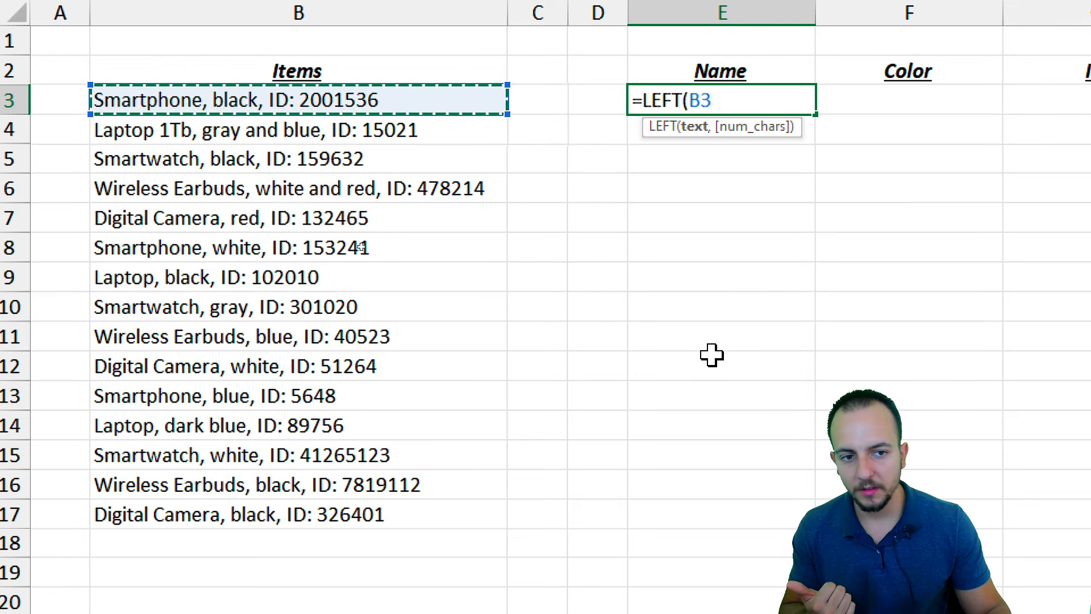
type(",")
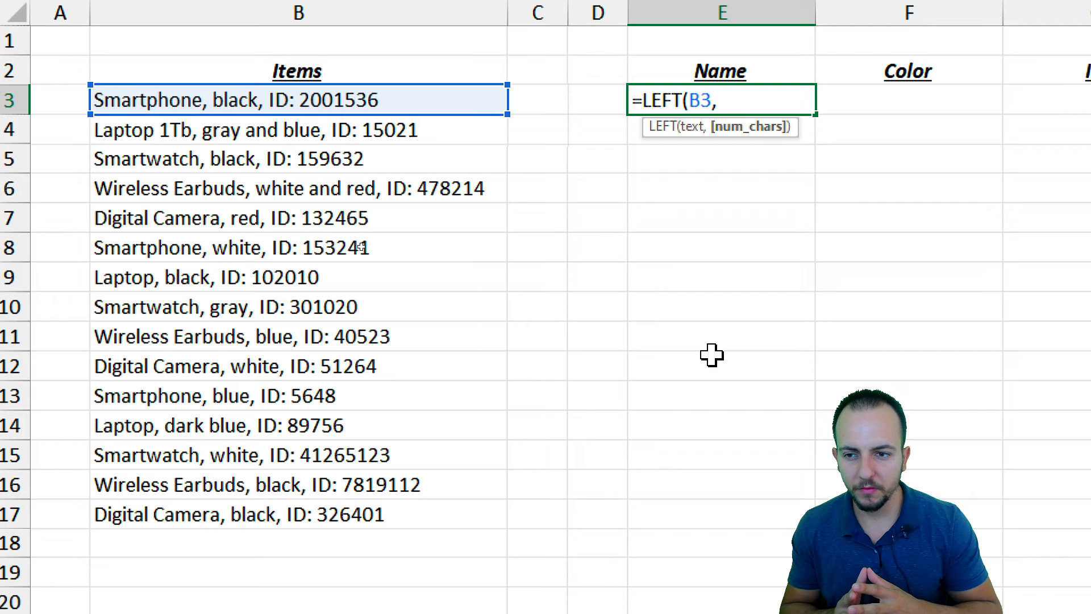
type("5")
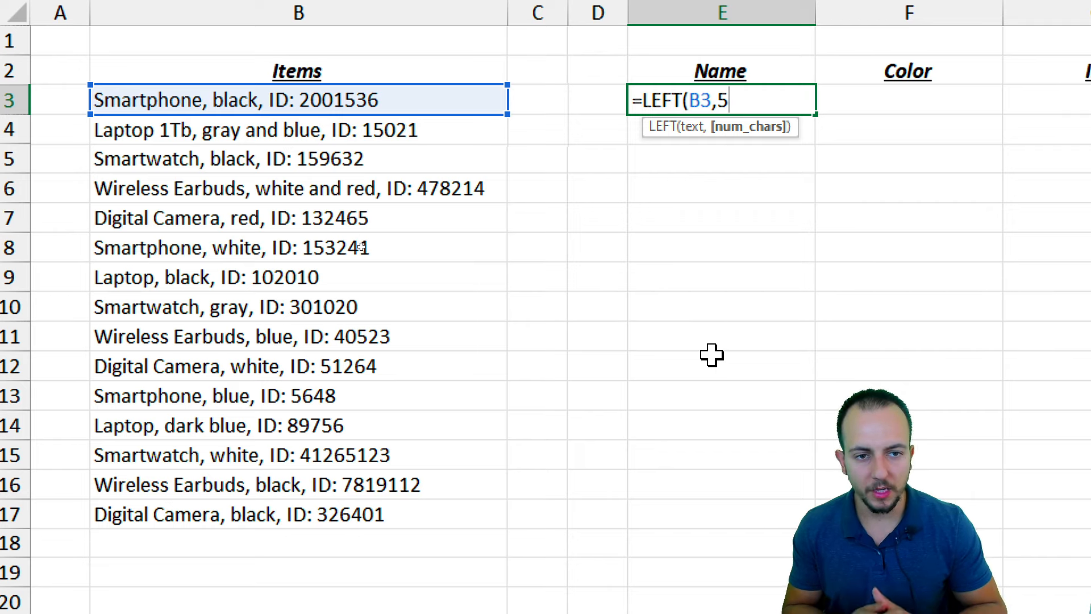
type(")")
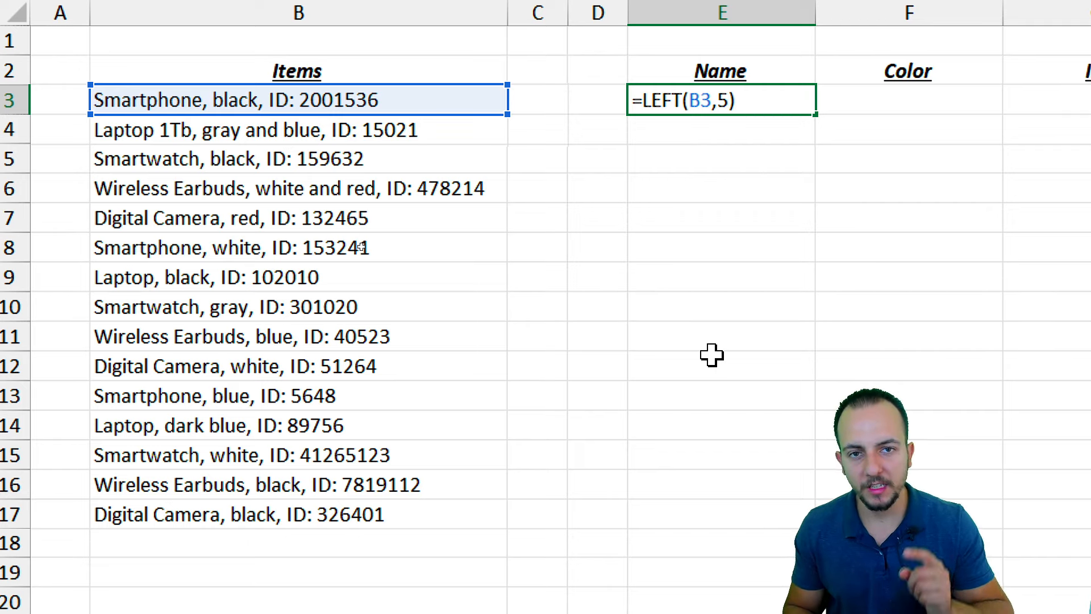
key("Return")
key("ctrl+2")
left_click_drag(621, 83, 698, 114)
left_click_drag(709, 124, 647, 196)
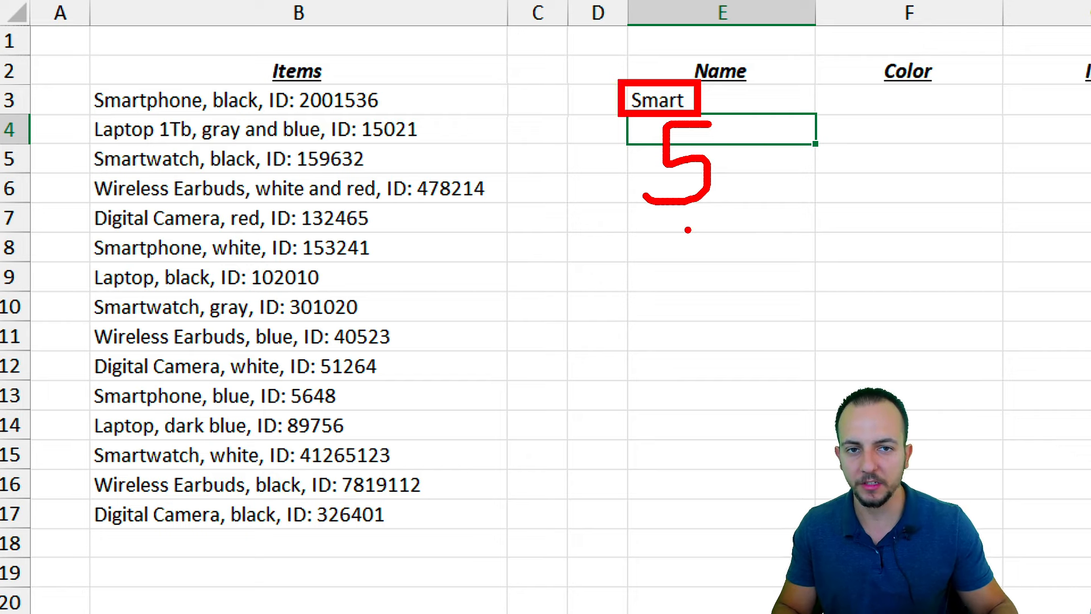
Illustrate counting the characters of 'Smartphone' from the left of B3
key("ctrl+z")
key("ctrl+z")
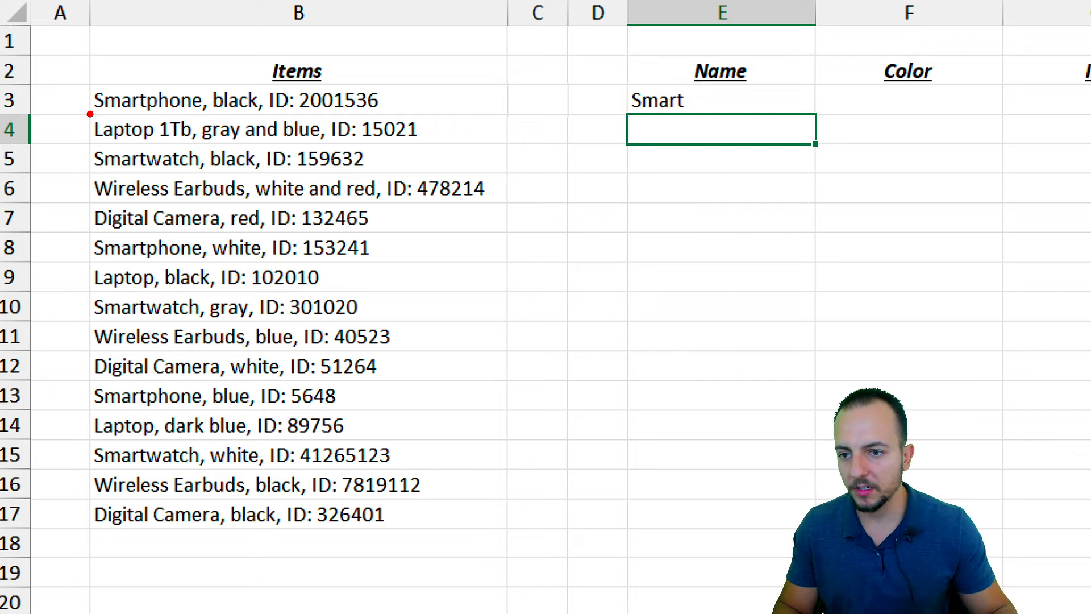
left_click_drag(90, 71, 89, 145)
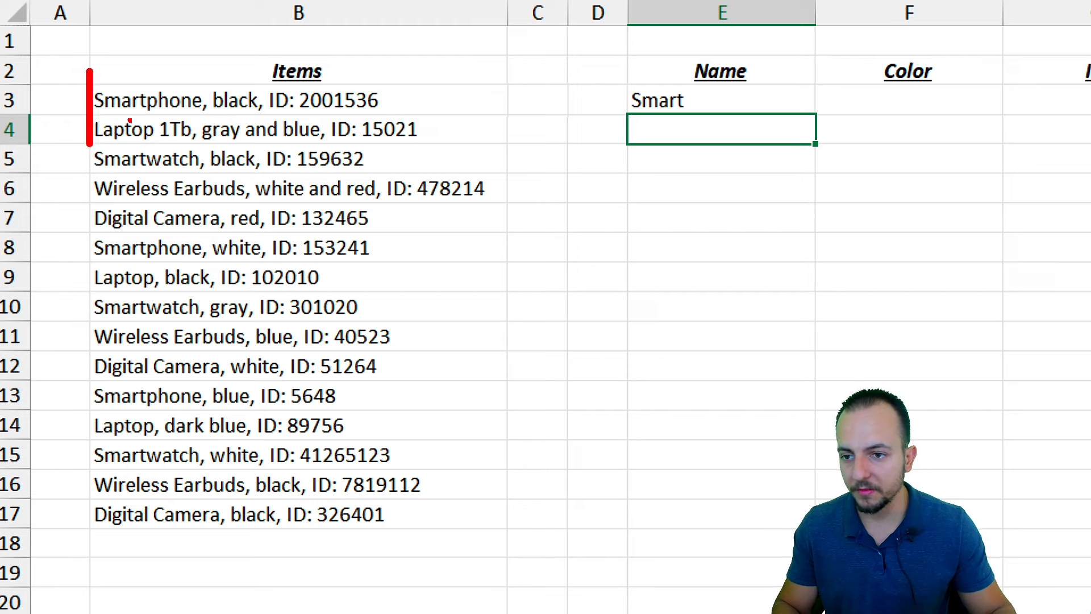
left_click_drag(139, 57, 287, 56)
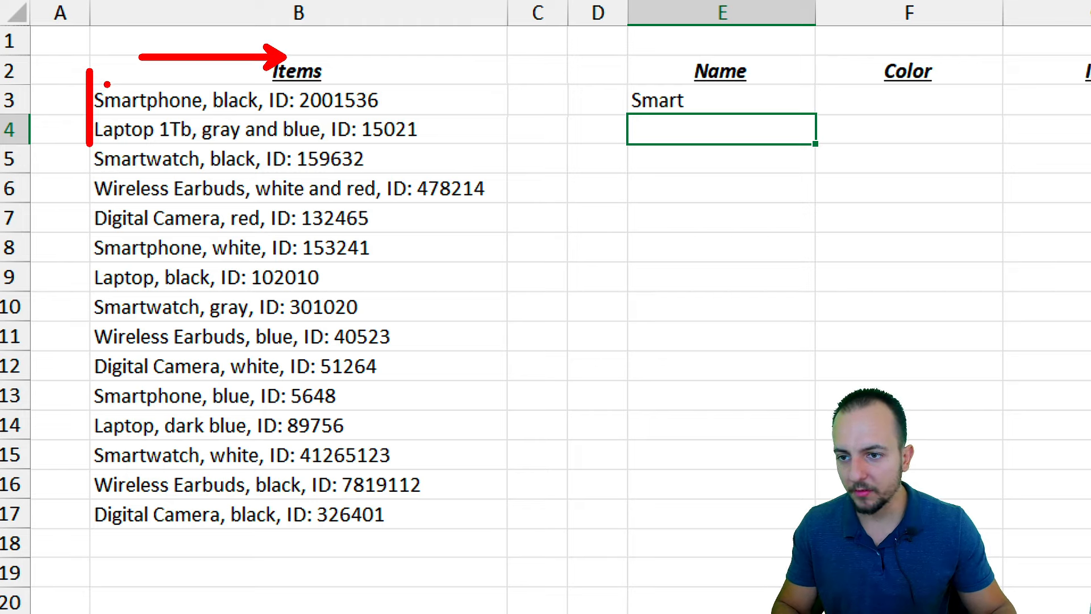
mouse_move(99, 65)
left_mouse_down()
mouse_move(116, 86)
mouse_move(159, 85)
mouse_move(187, 64)
left_mouse_up()
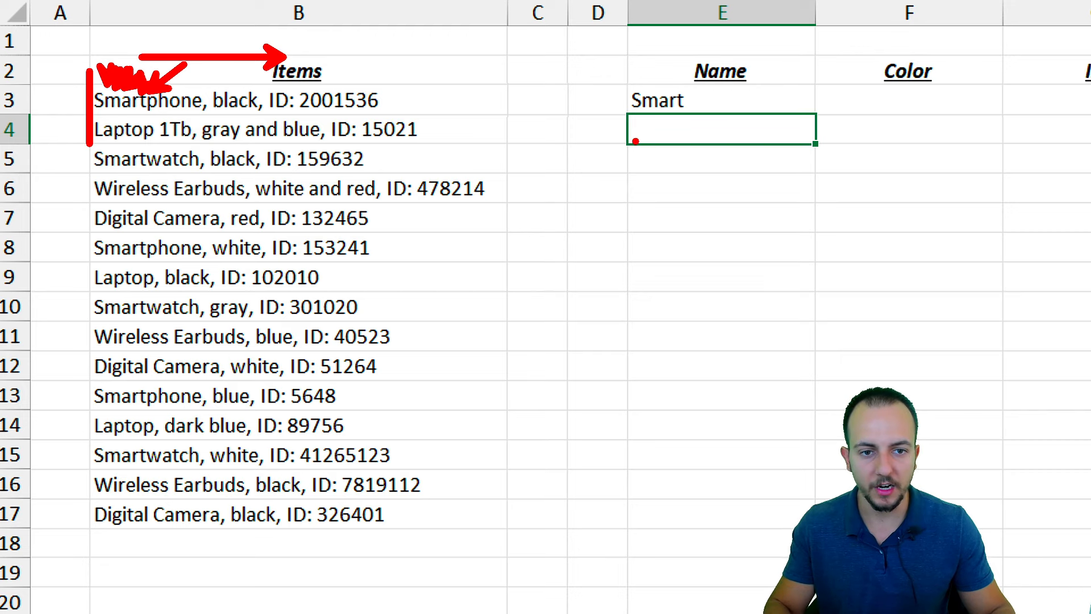
key("Escape")
Change E3's formula to =LEFT(B3,10) so it shows 'Smartphone'
left_click(715, 100)
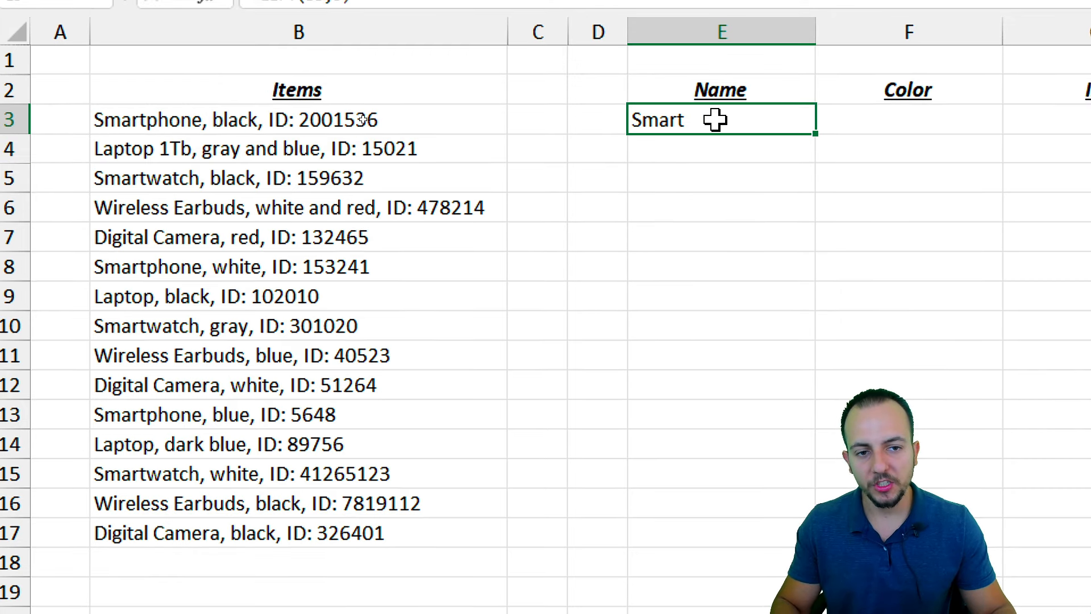
double_click(715, 119)
key("Right")
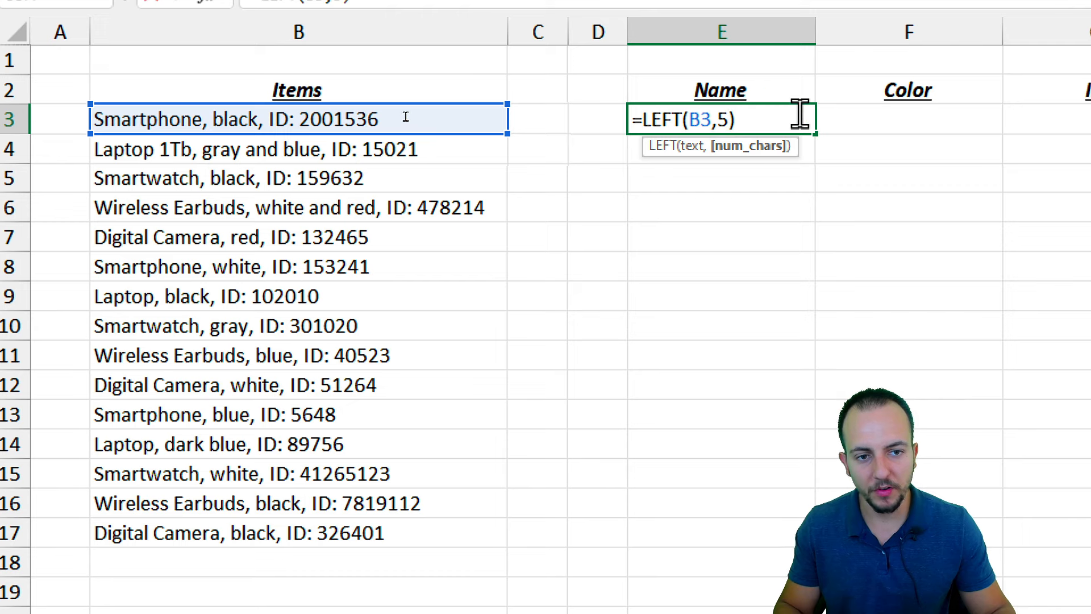
key("BackSpace")
type("10")
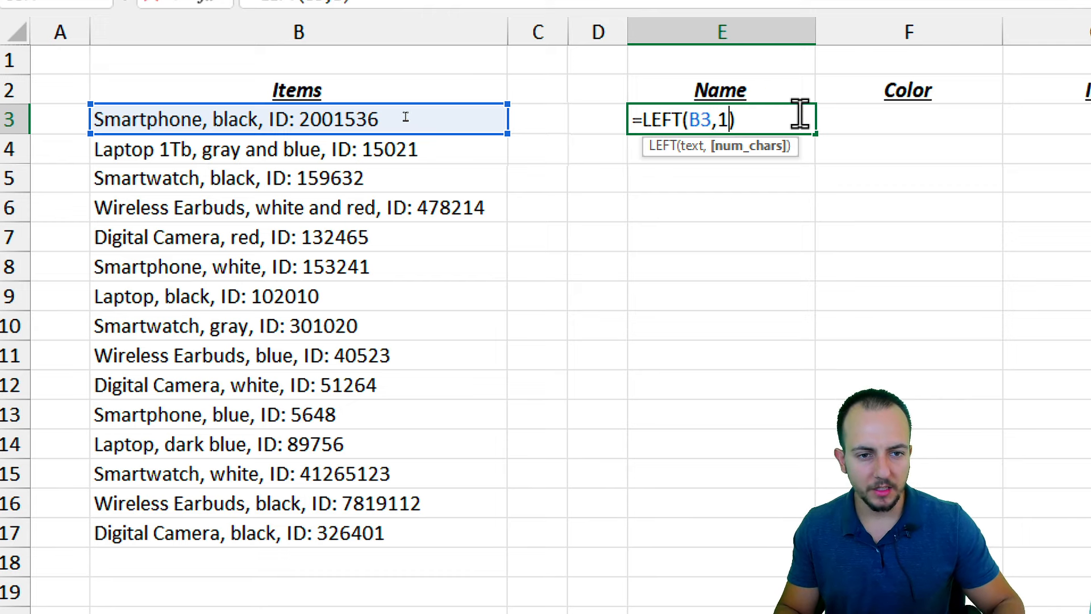
key("Return")
left_click(799, 114)
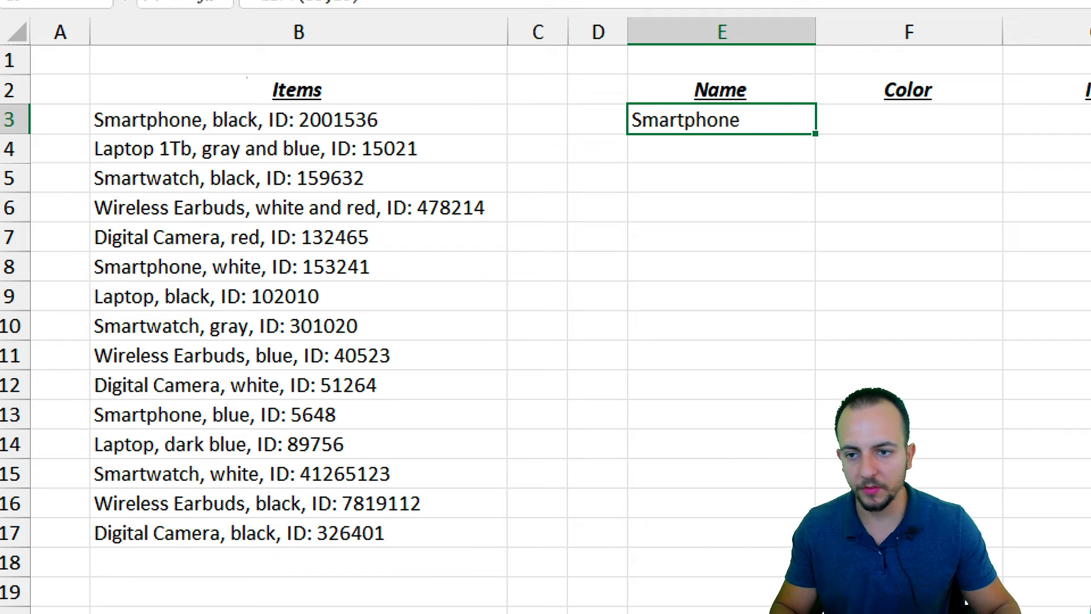
mouse_move(166, 88)
left_mouse_down()
mouse_move(214, 120)
mouse_move(108, 94)
left_mouse_up()
key("Escape")
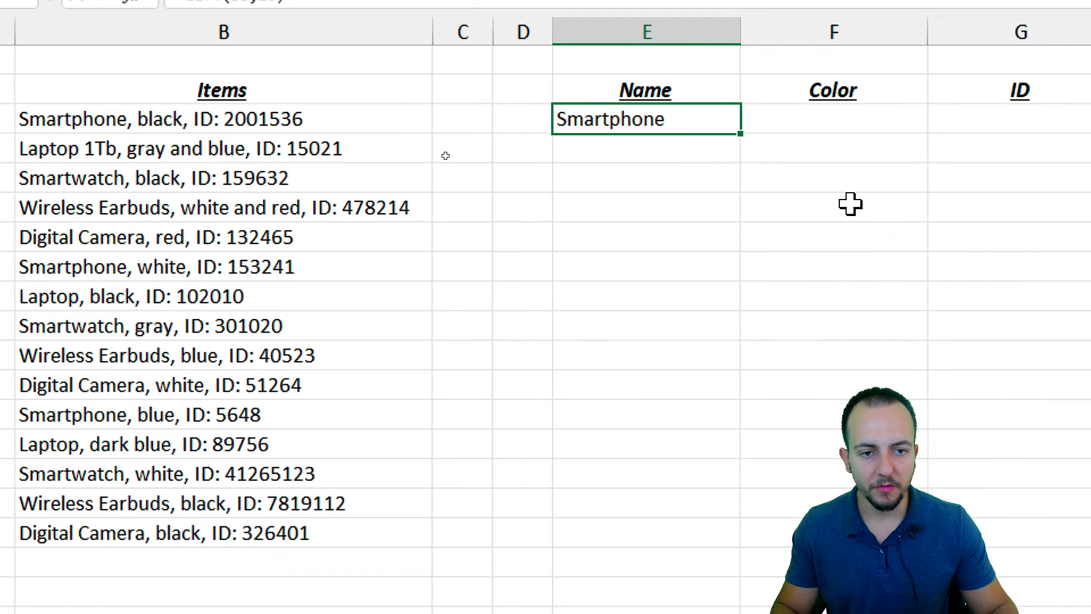
Show that E3's LEFT formula should be copied down the Name column
left_click_drag(789, 152, 696, 533)
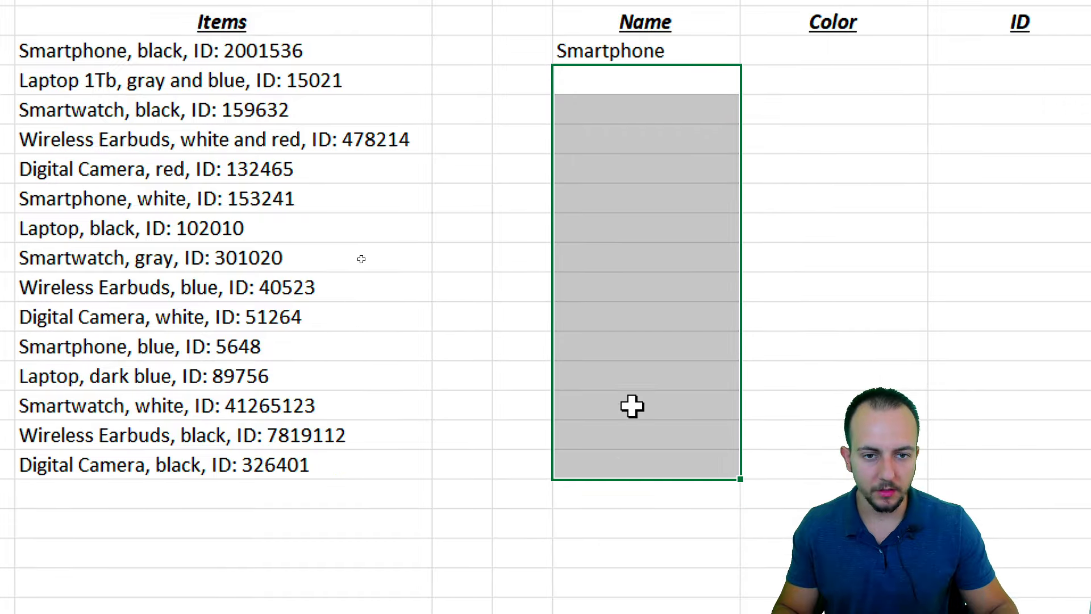
left_click(698, 119)
key("ctrl+2")
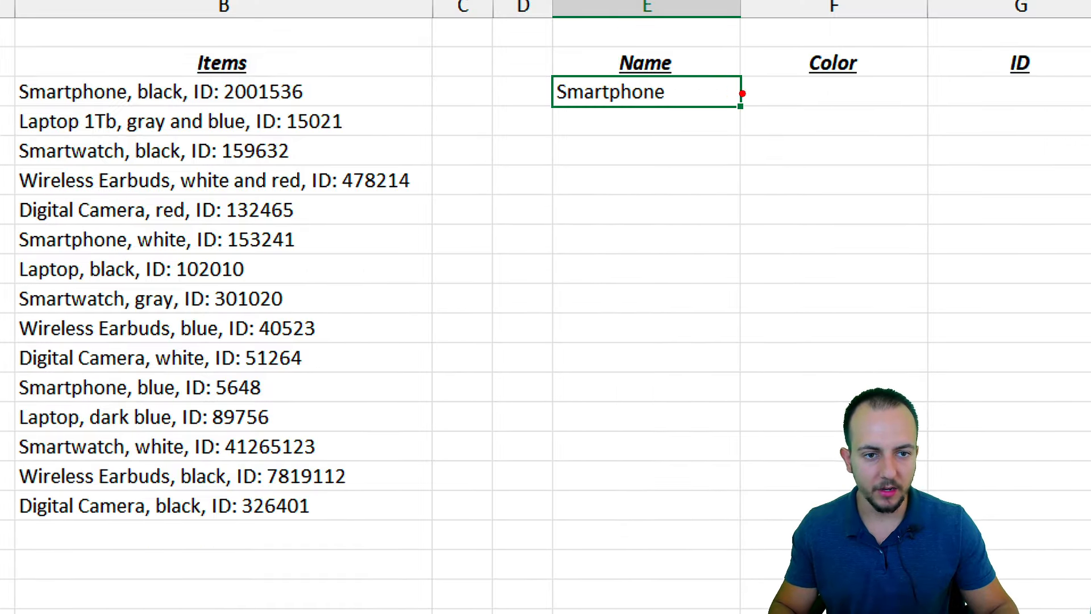
mouse_move(751, 93)
left_mouse_down()
mouse_move(736, 95)
mouse_move(759, 113)
mouse_move(740, 86)
left_mouse_up()
left_click_drag(727, 140, 728, 199)
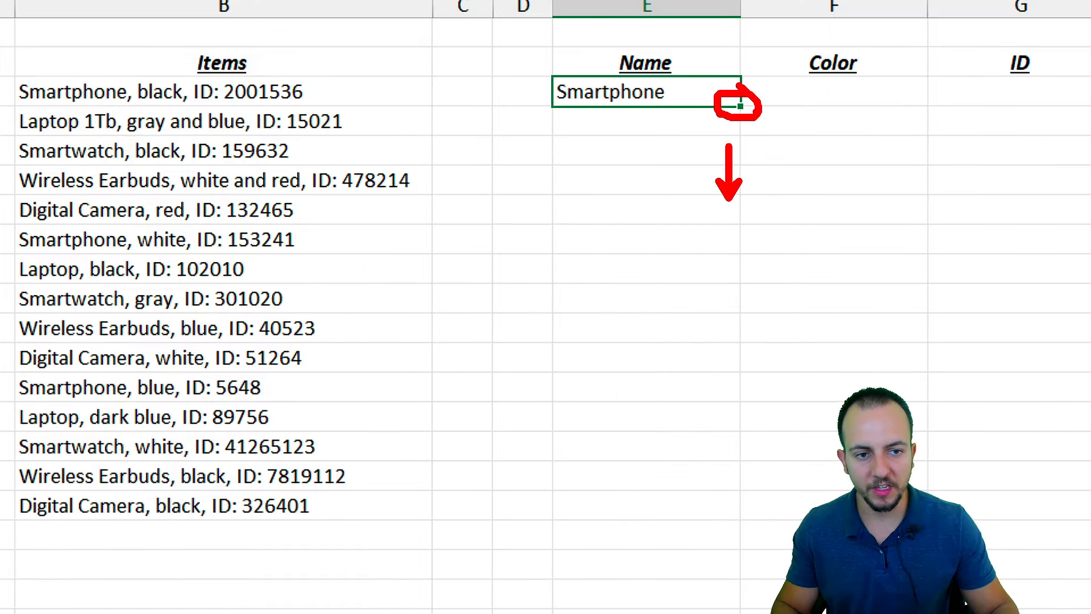
key("Escape")
Fill the LEFT formula to E17, note truncated names like 'Wireless E', then clear E3:E17
left_click_drag(741, 106, 668, 512)
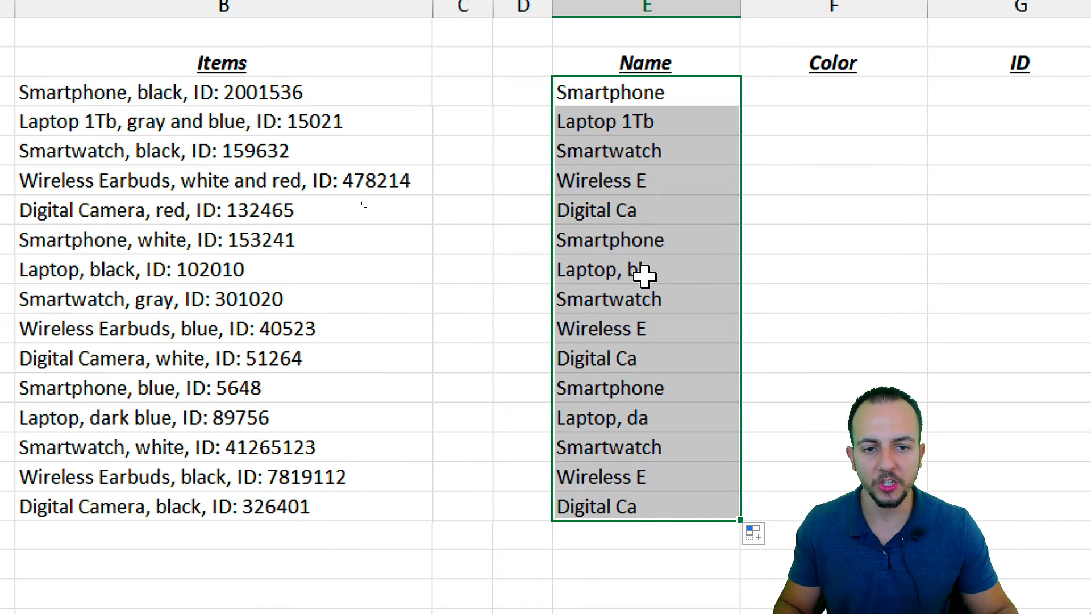
left_click(639, 130)
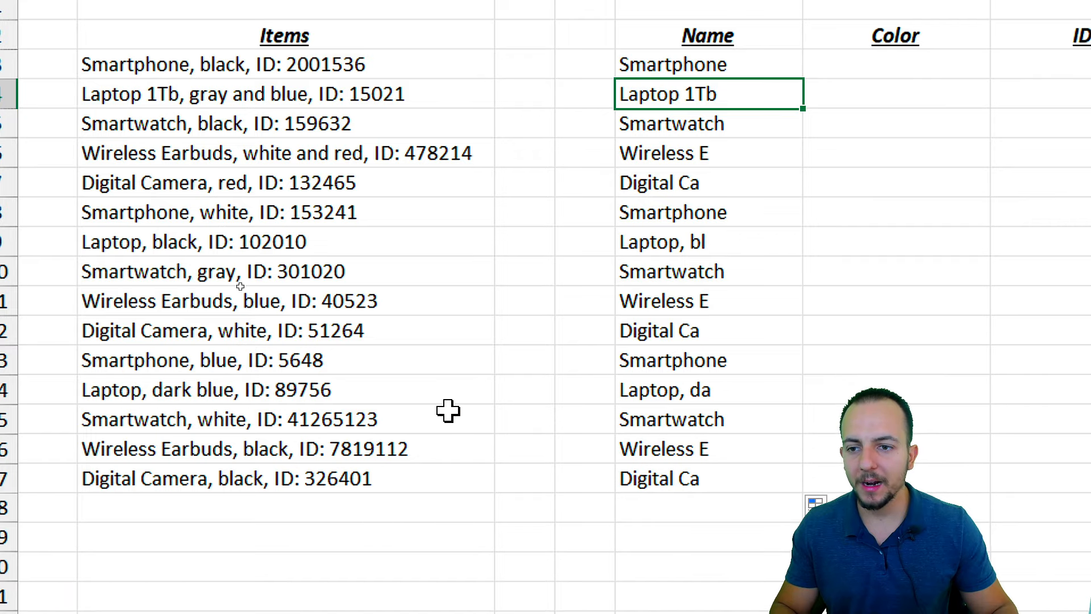
key("ctrl+2")
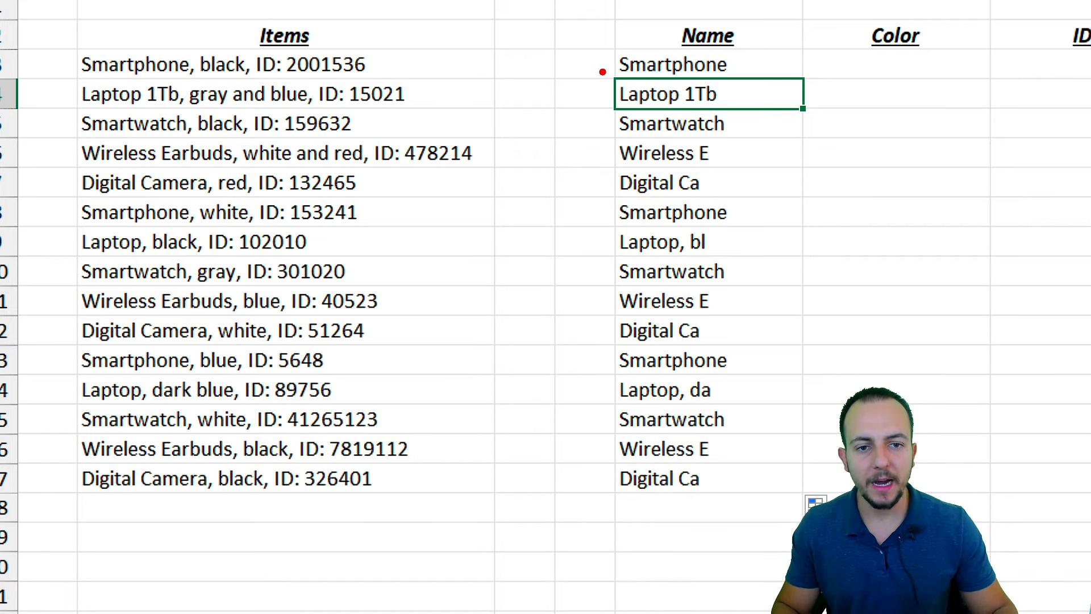
left_click_drag(600, 64, 537, 87)
mouse_move(603, 102)
left_mouse_down()
mouse_move(542, 113)
mouse_move(516, 176)
left_mouse_up()
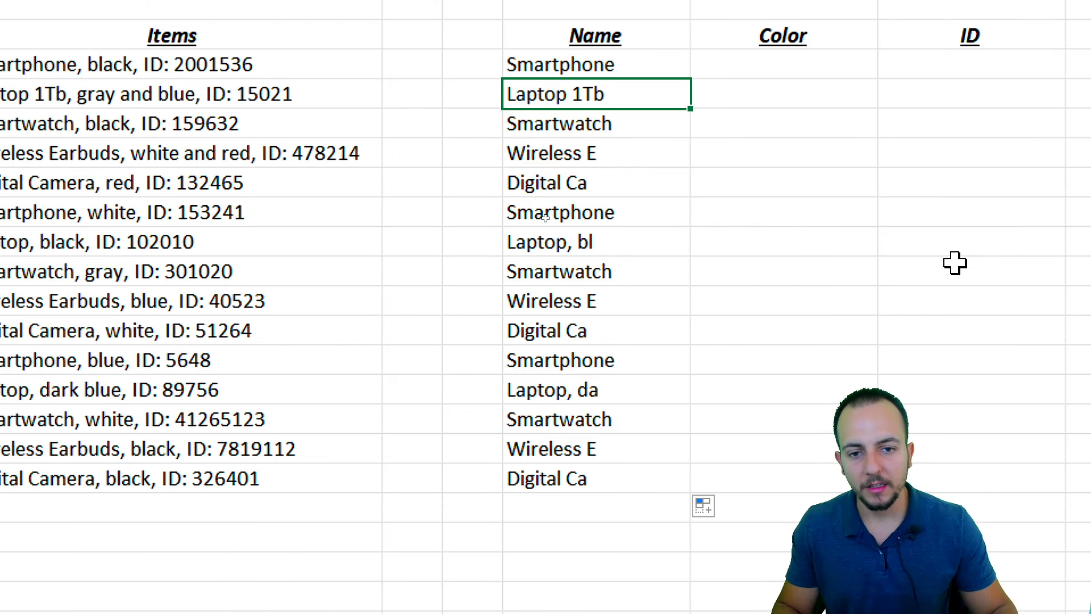
left_click_drag(625, 65, 572, 465)
key("Delete")
Start typing =find in E3, then mark up the item strings in column B
left_click(628, 93)
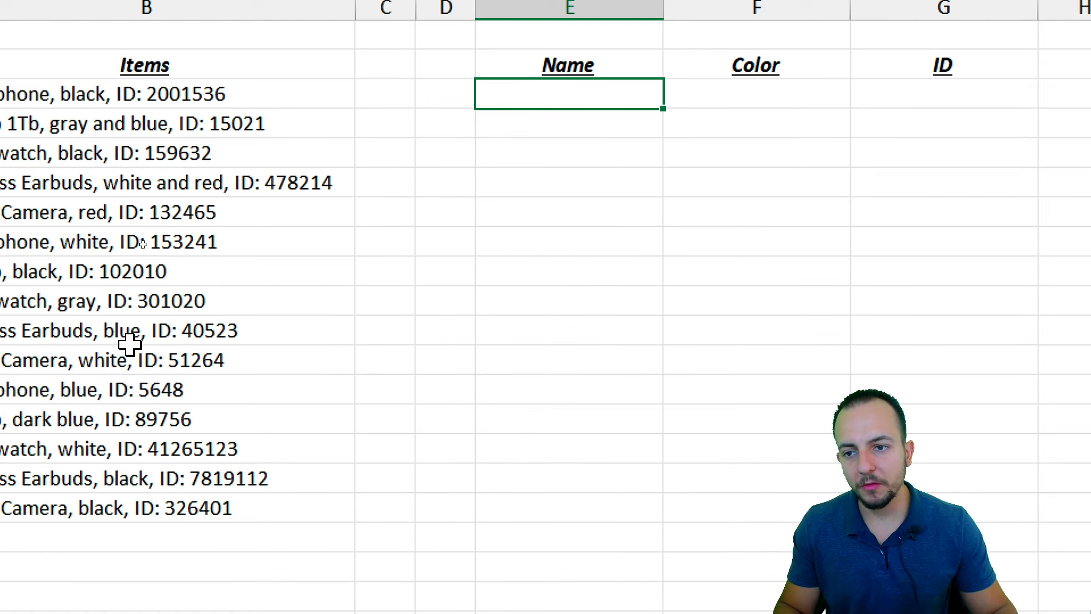
type("=find")
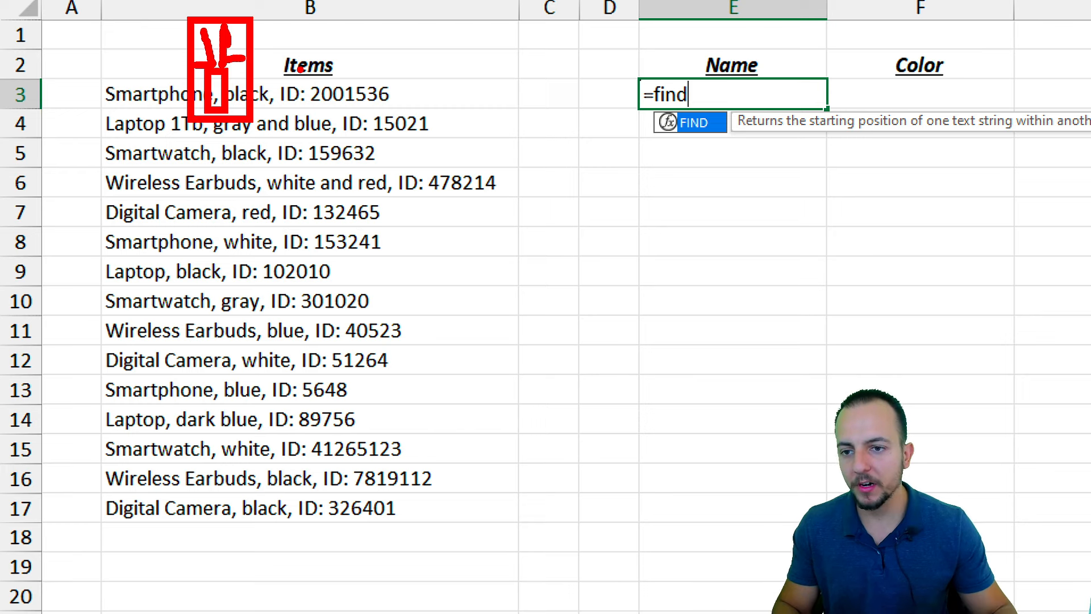
key("Escape")
key("ctrl+2")
left_click_drag(93, 83, 216, 114)
left_click_drag(106, 60, 105, 86)
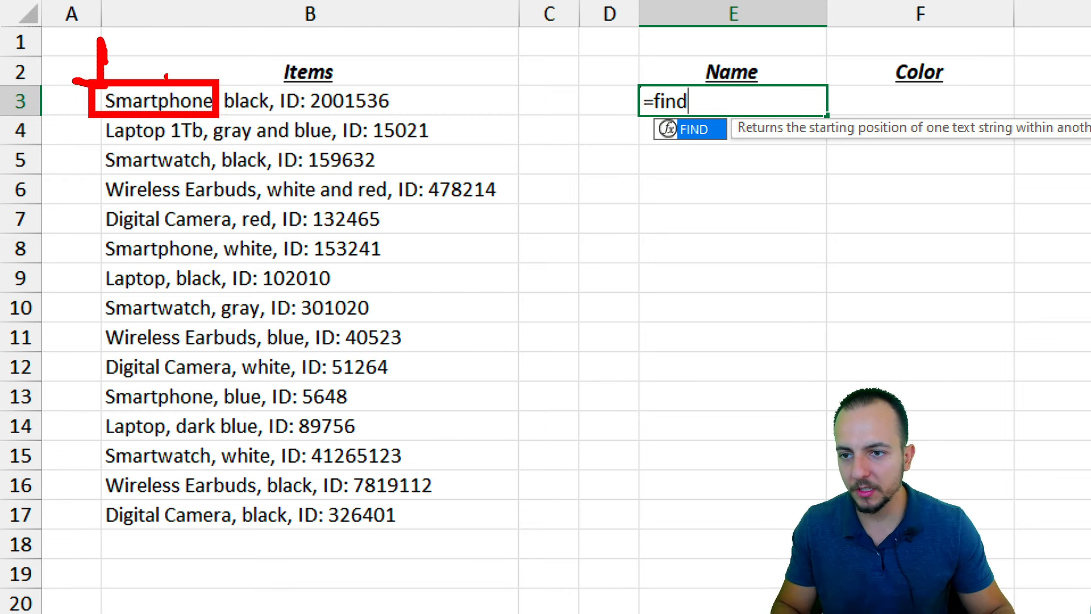
mouse_move(200, 39)
left_mouse_down()
mouse_move(182, 77)
mouse_move(223, 67)
mouse_move(222, 40)
mouse_move(256, 73)
left_mouse_up()
left_click_drag(278, 24, 287, 75)
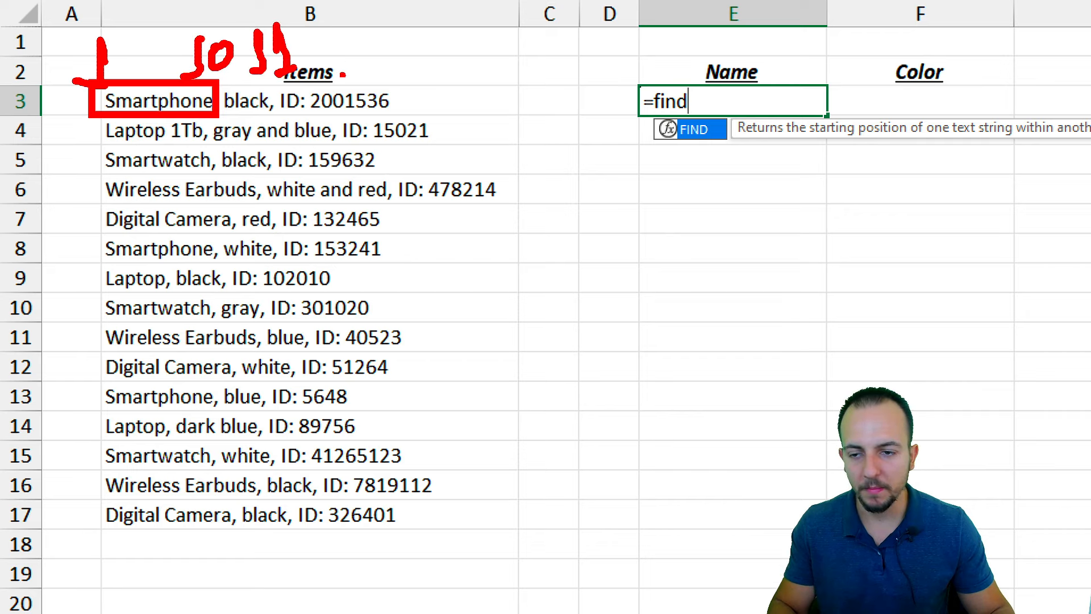
key("Escape")
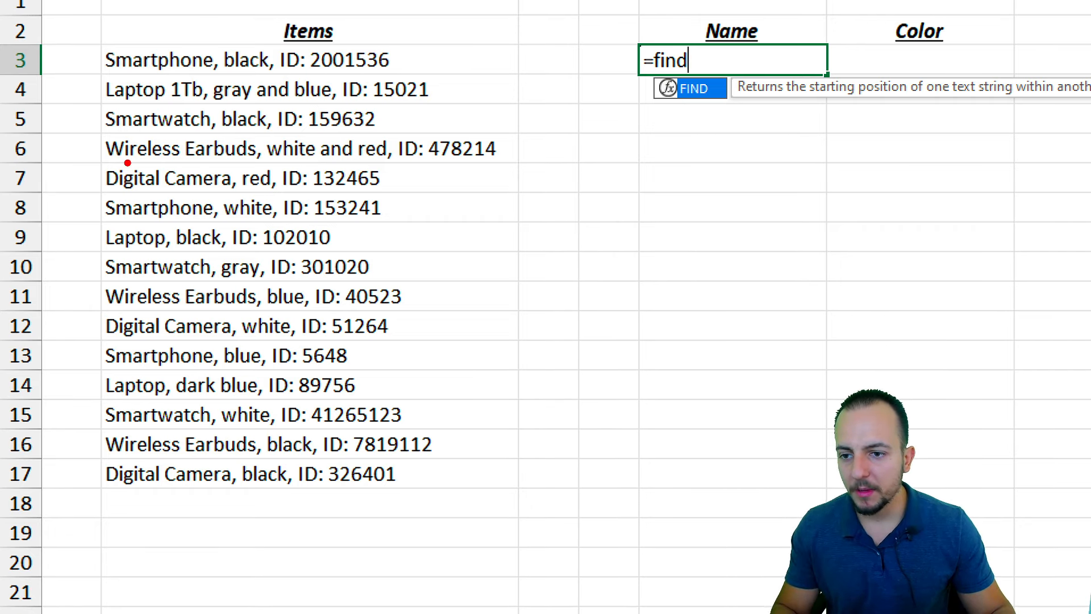
Draw further emphasis marks over the B3 item string
mouse_move(95, 159)
left_mouse_down()
mouse_move(224, 204)
mouse_move(251, 197)
mouse_move(237, 173)
mouse_move(254, 120)
left_mouse_up()
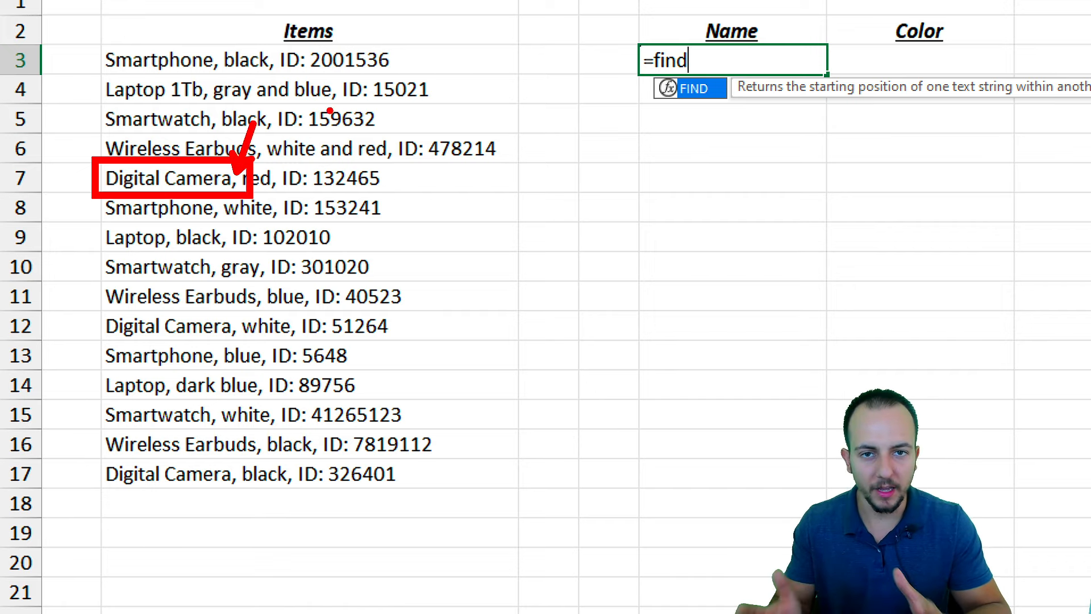
mouse_move(267, 85)
left_mouse_down()
mouse_move(277, 108)
mouse_move(260, 129)
left_mouse_up()
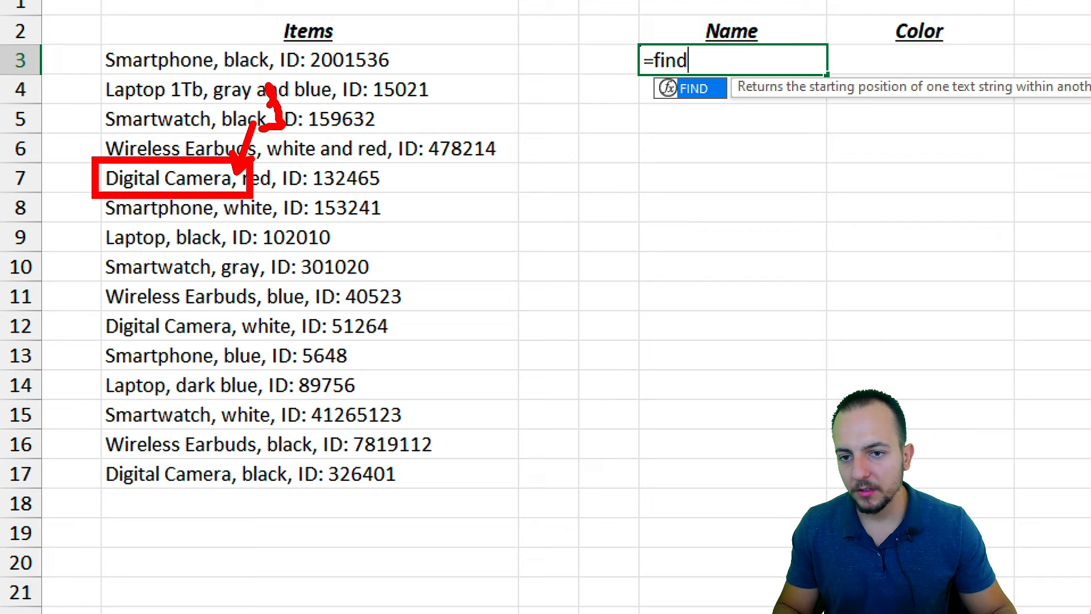
mouse_move(313, 82)
left_mouse_down()
mouse_move(294, 97)
mouse_move(318, 124)
mouse_move(300, 125)
left_mouse_up()
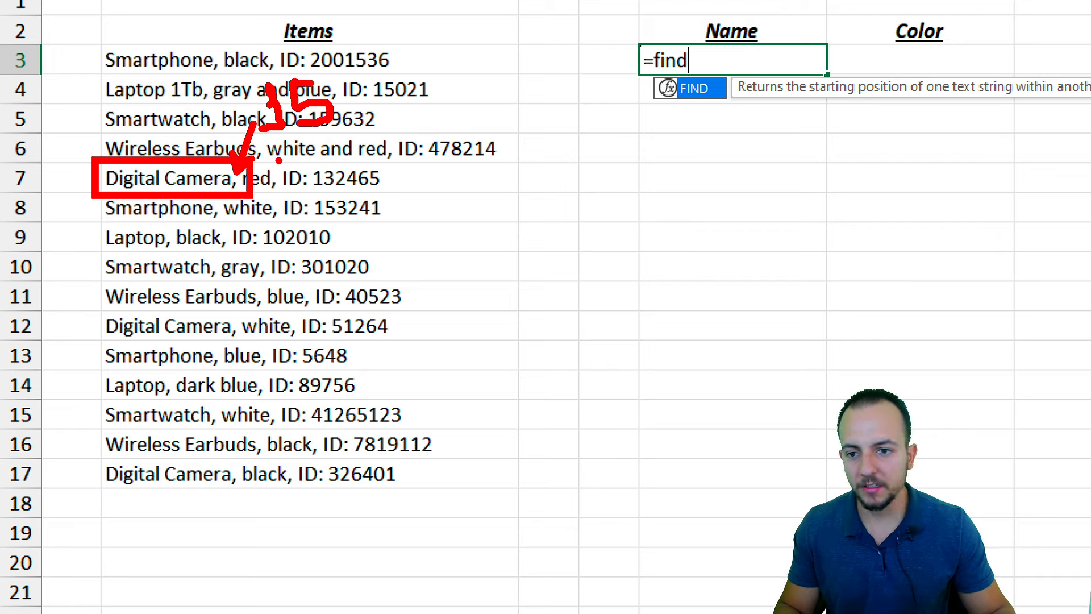
key("ctrl+z")
left_click_drag(317, 67, 341, 102)
left_click_drag(316, 68, 316, 130)
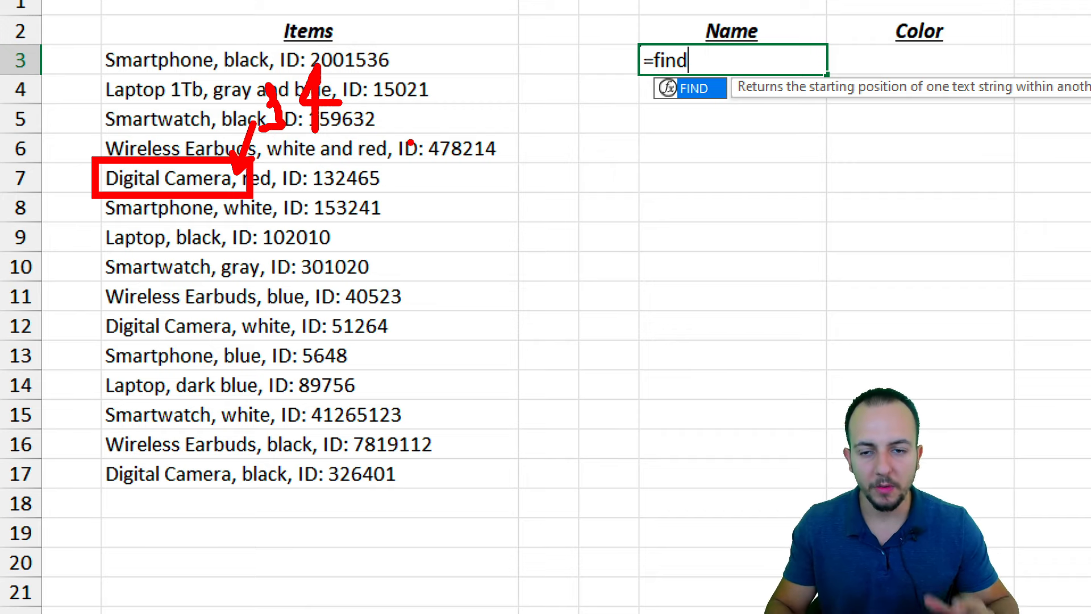
key("Escape")
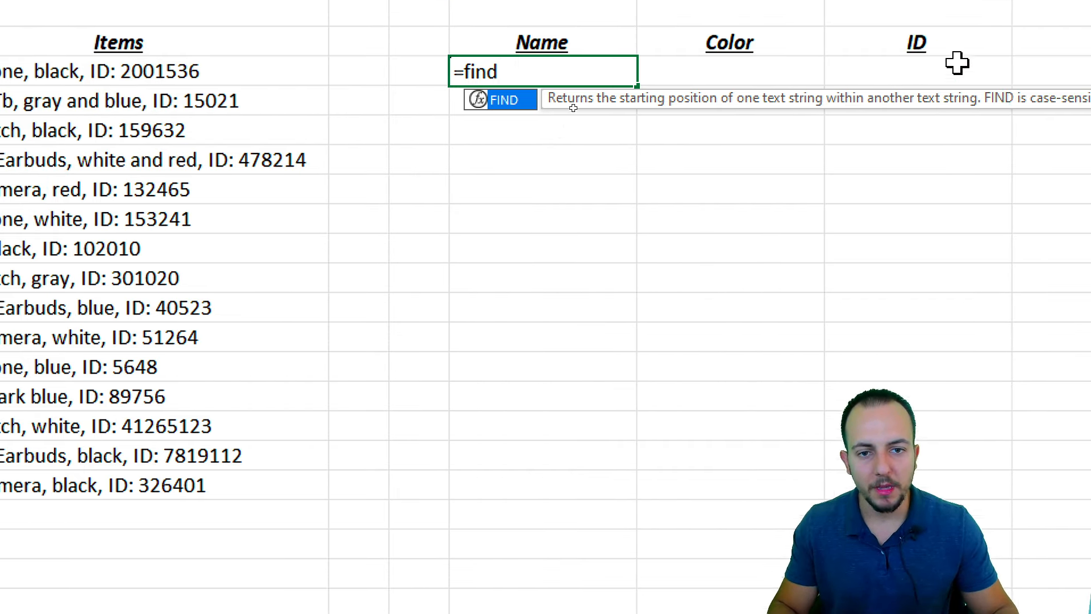
Complete =FIND(",",B3) in E3 and copy it down to E17
double_click(515, 146)
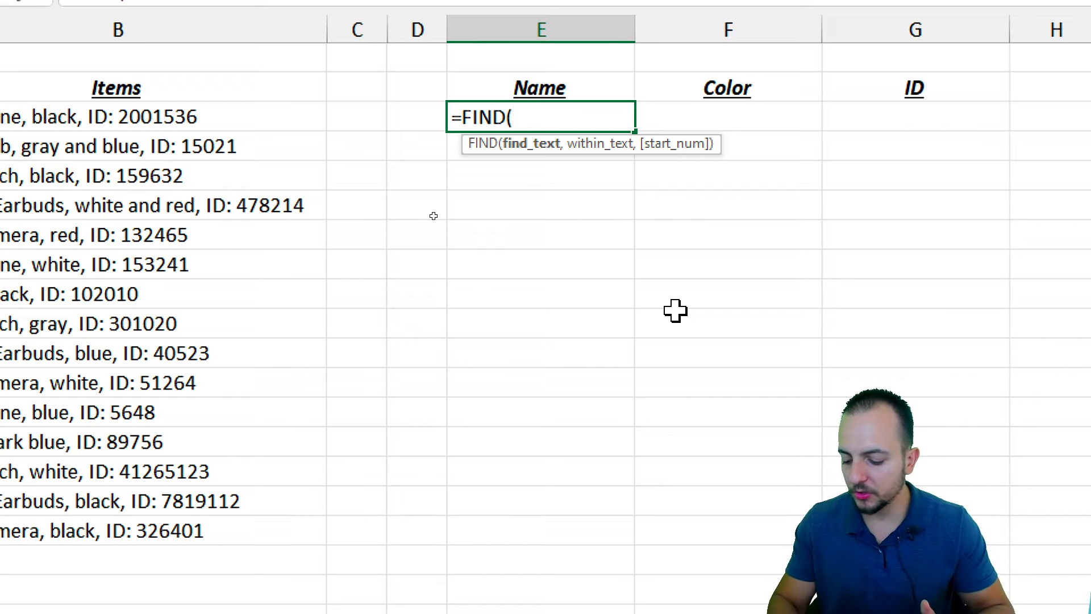
type("\",")
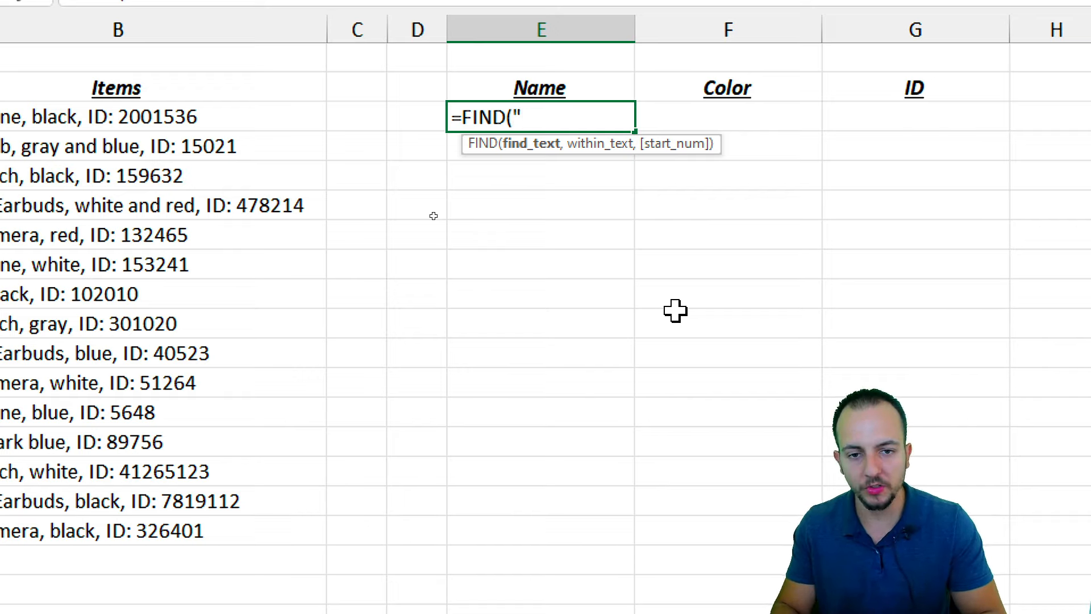
type("\",B3)")
key("Return")
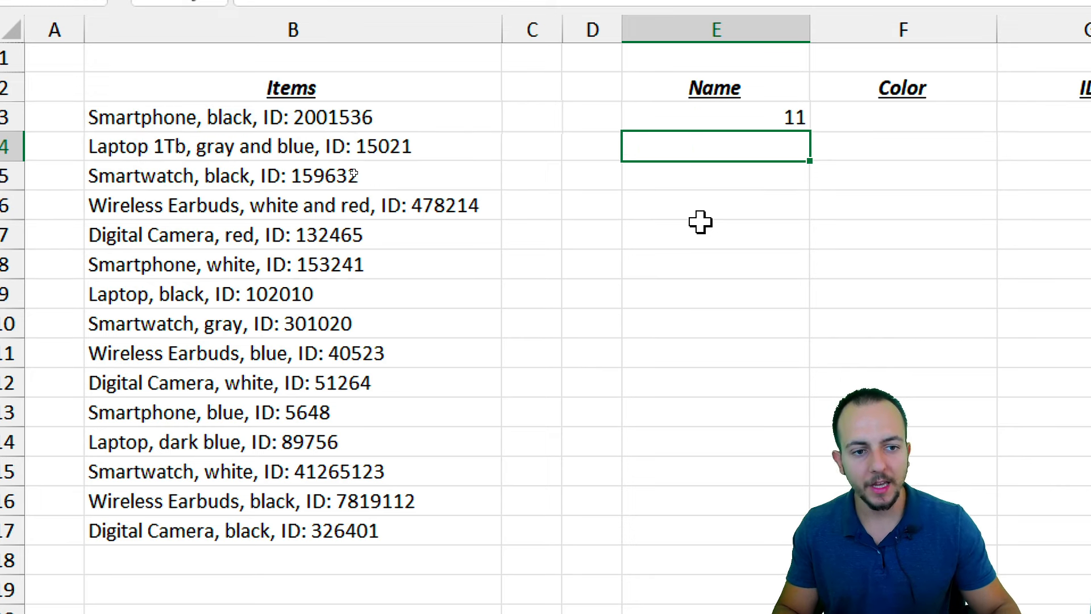
left_click(724, 119)
left_click_drag(809, 131, 764, 556)
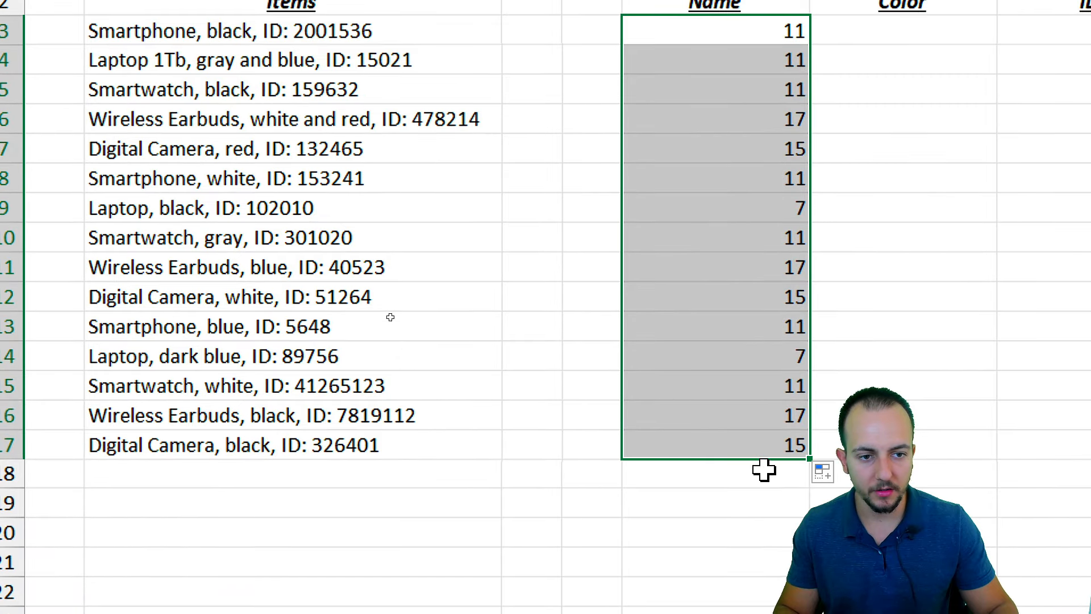
left_click(751, 39)
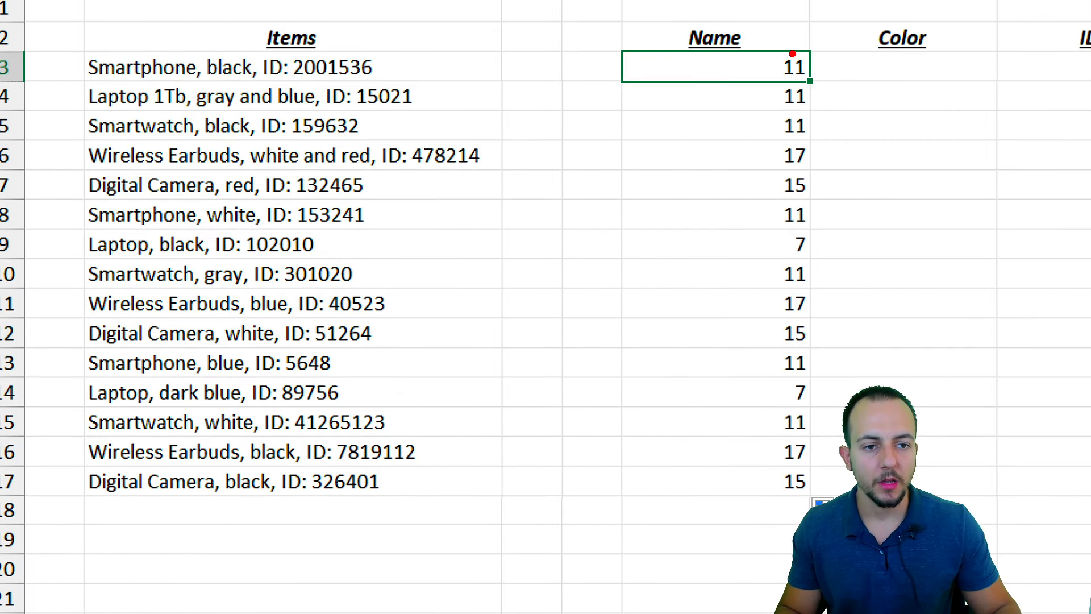
mouse_move(769, 52)
left_mouse_down()
mouse_move(825, 142)
mouse_move(911, 207)
left_mouse_up()
key("e")
left_click_drag(543, 223, 717, 223)
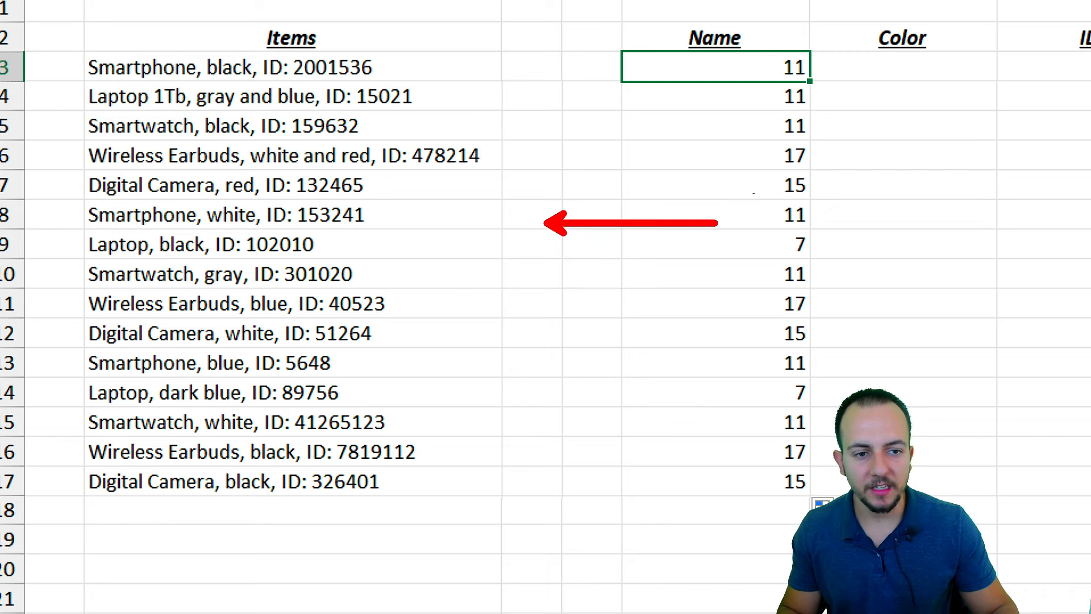
left_click_drag(772, 41, 820, 501)
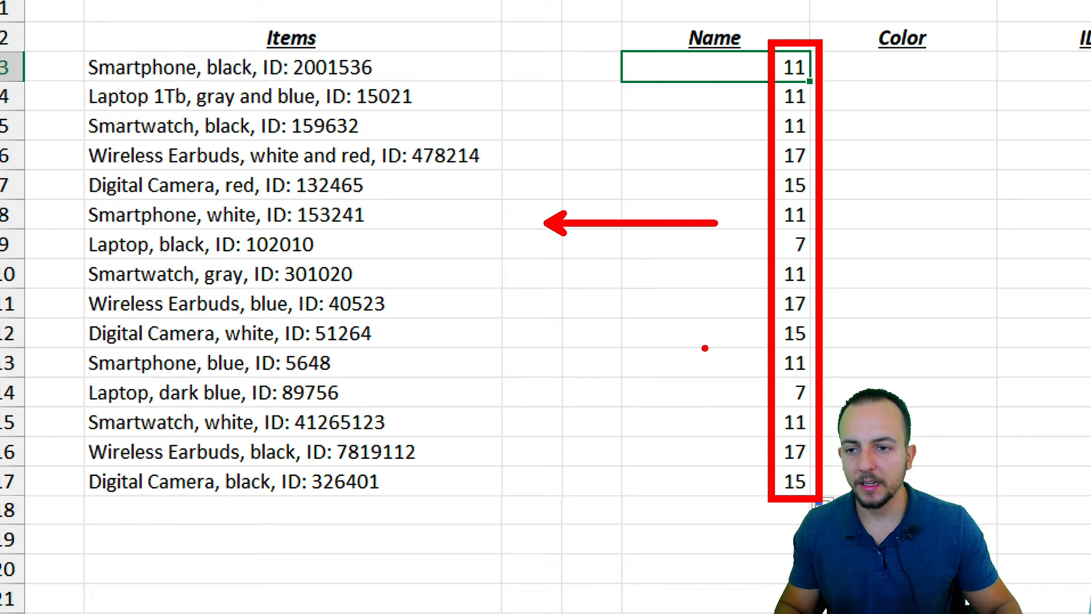
left_click_drag(737, 48, 764, 59)
left_click_drag(71, 47, 205, 82)
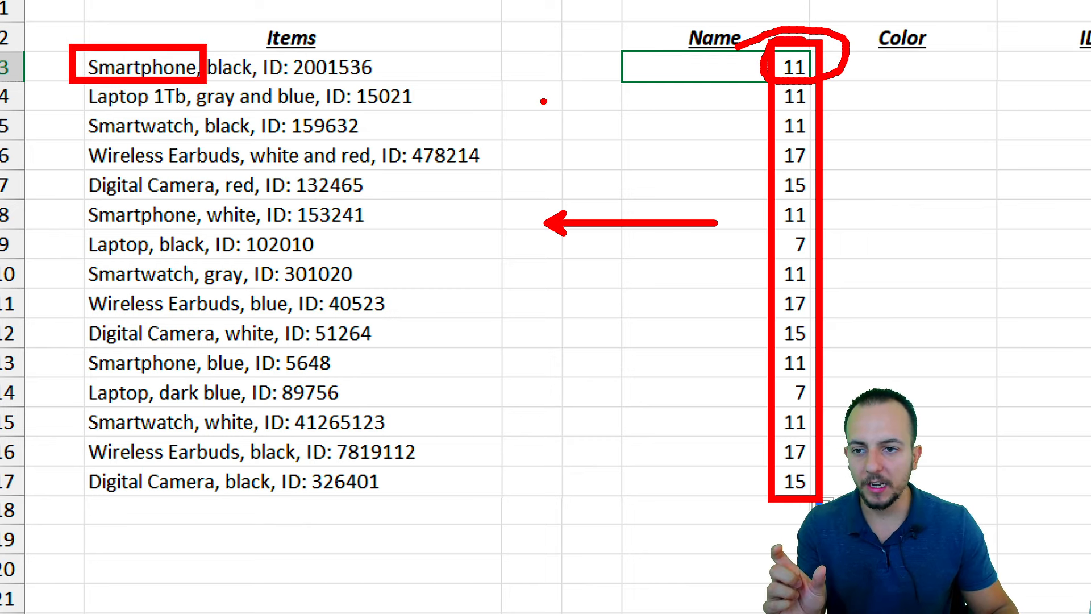
key("ctrl+z")
left_click_drag(203, 61, 217, 40)
left_click_drag(847, 117, 895, 115)
left_click_drag(907, 88, 932, 142)
left_click_drag(916, 144, 948, 142)
left_click_drag(868, 195, 952, 183)
key("Escape")
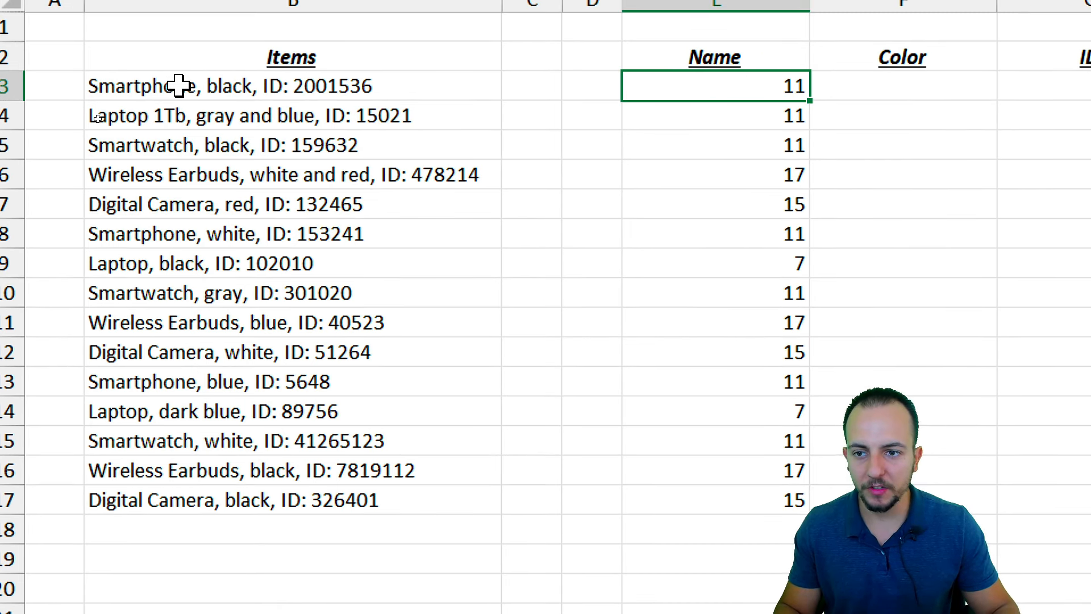
Append -1 to E3's FIND formula to get 10, then clear it and start =left
double_click(756, 84)
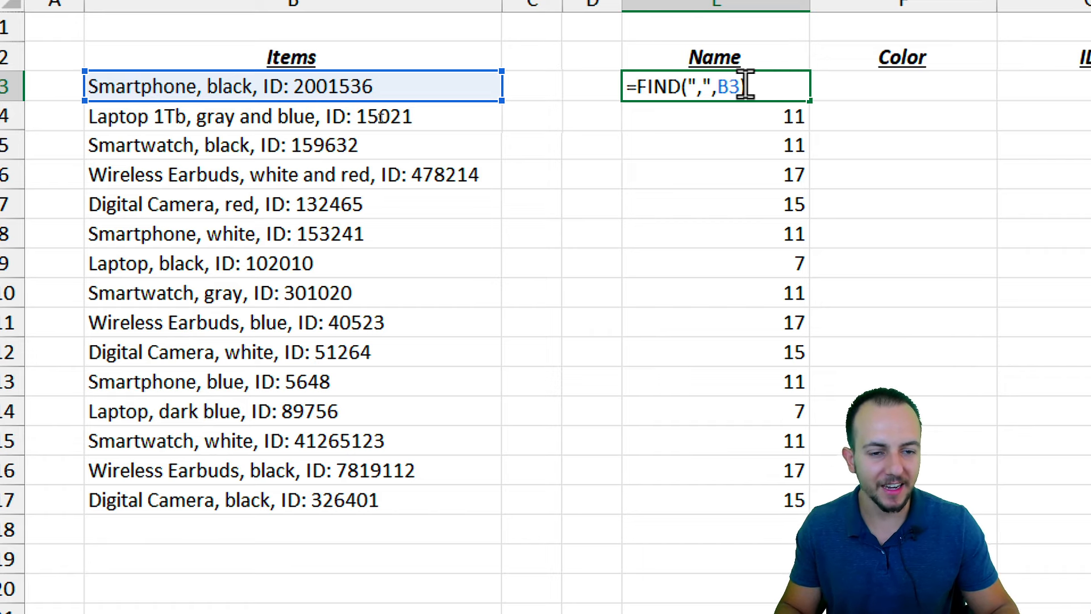
type("-1")
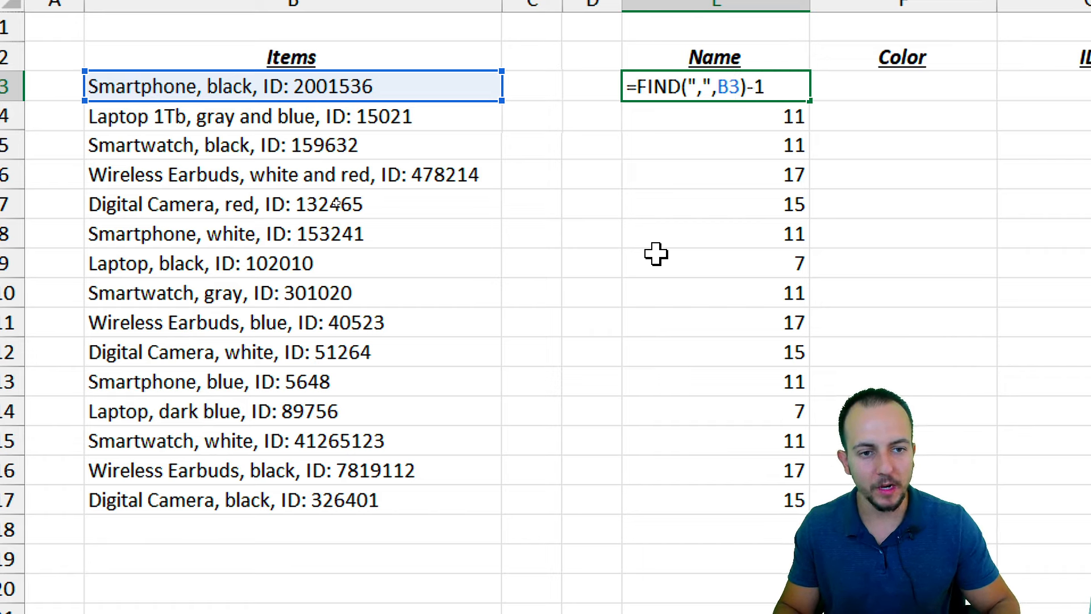
key("Return")
key("ctrl+z")
key("ctrl+z")
type("=left")
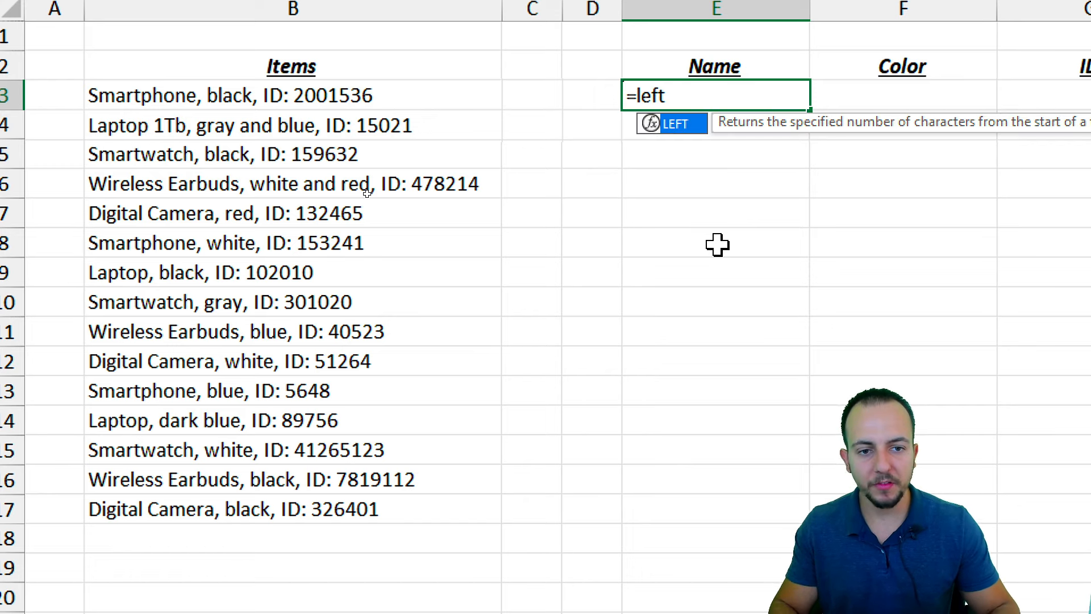
Enter =LEFT(B3,FIND(",",B3)-1) in E3 to extract the first product name
double_click(681, 126)
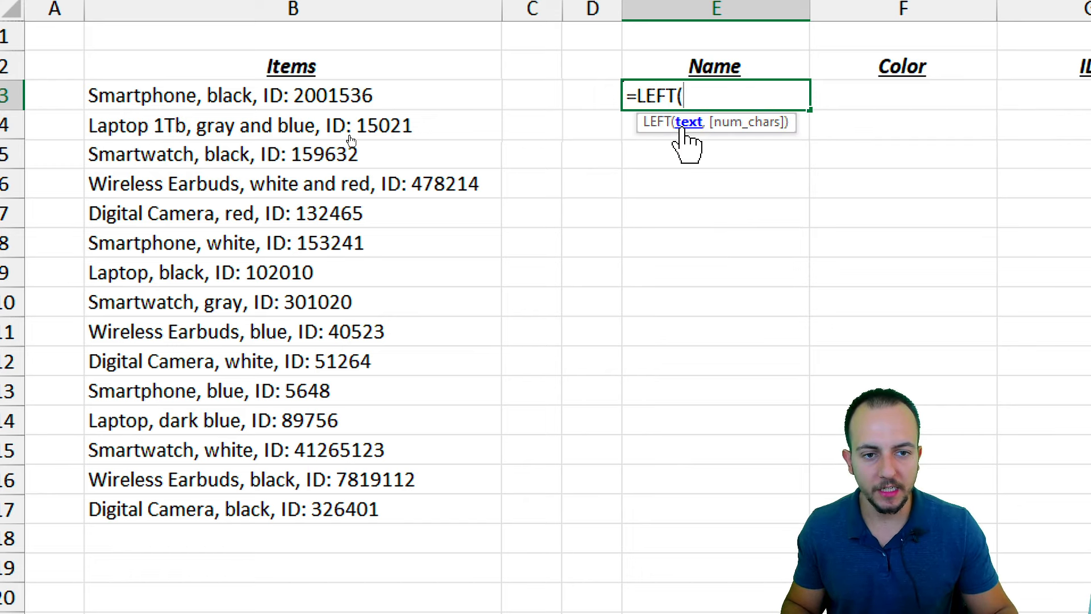
left_click(368, 102)
type(",")
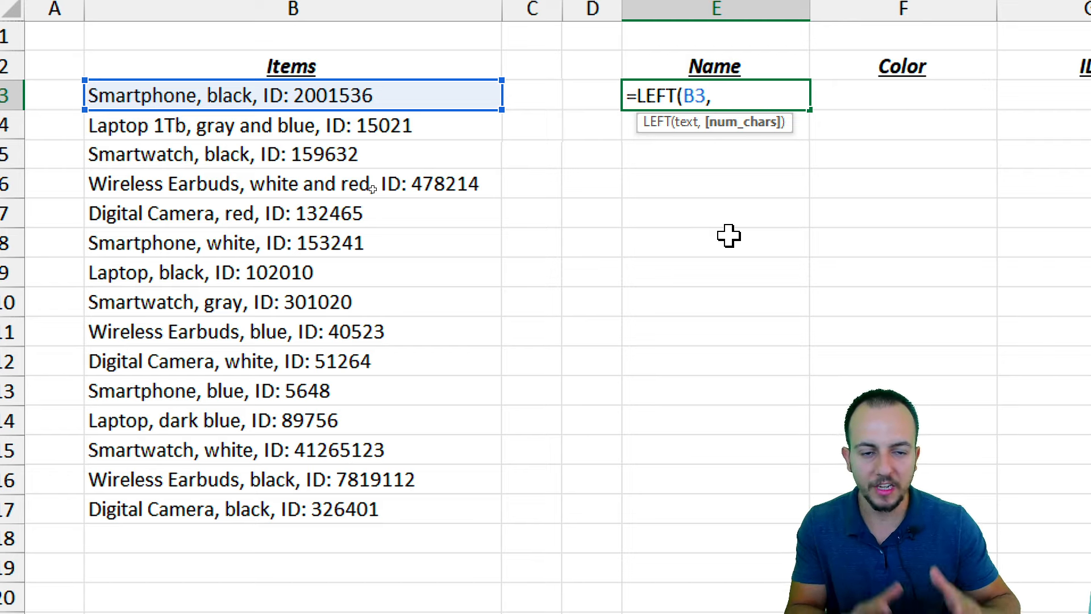
type("FIND(\",\",B3)-1)")
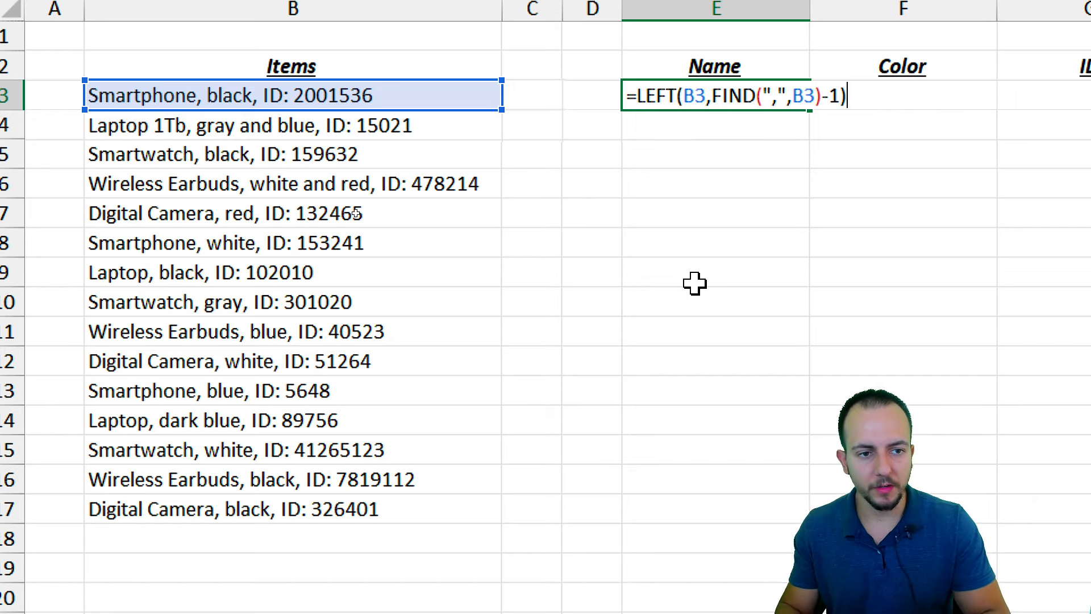
key("Return")
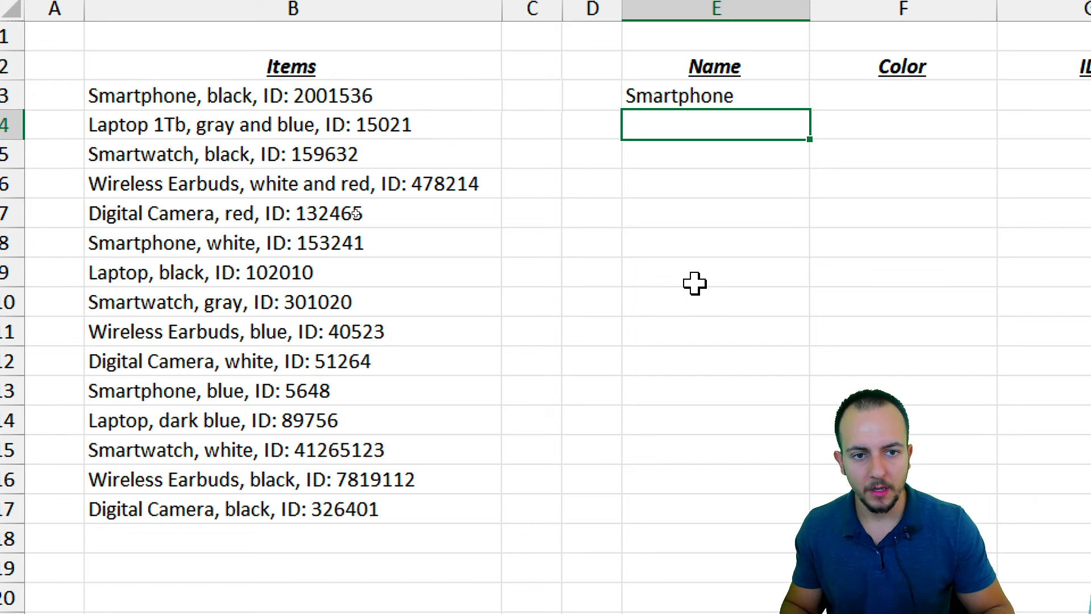
Copy the Name formula down to E17 and highlight its comma-finding FIND part
left_click(754, 95)
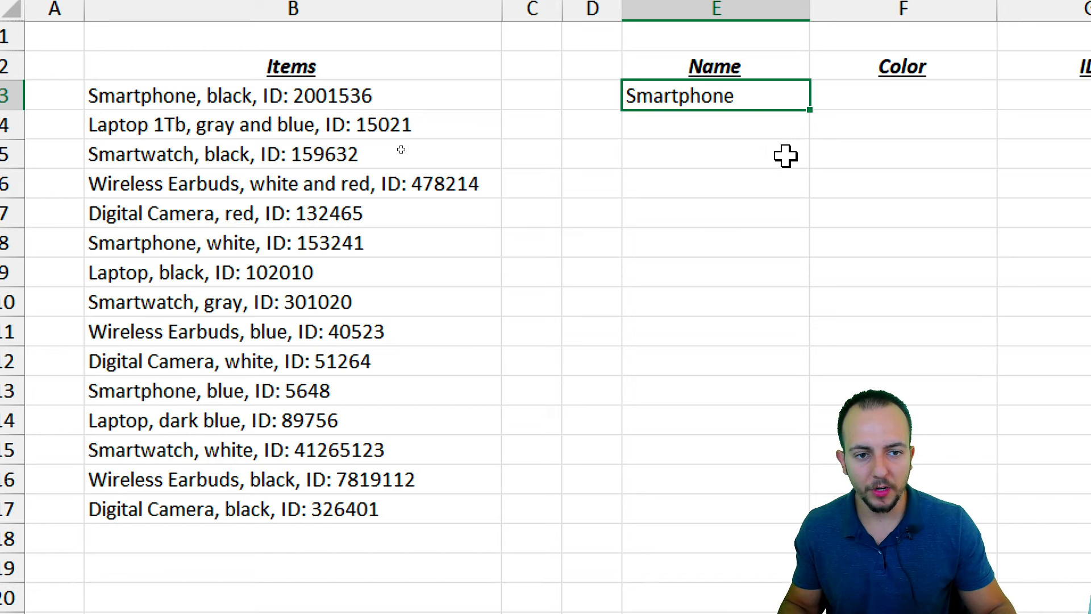
left_click_drag(811, 109, 745, 529)
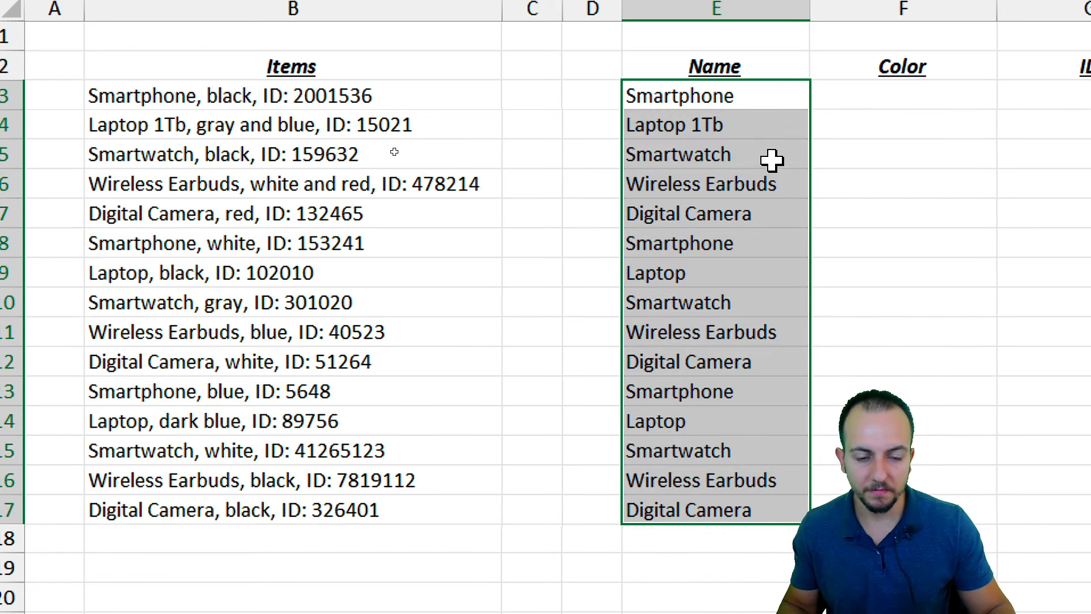
double_click(716, 99)
left_click_drag(710, 107, 862, 116)
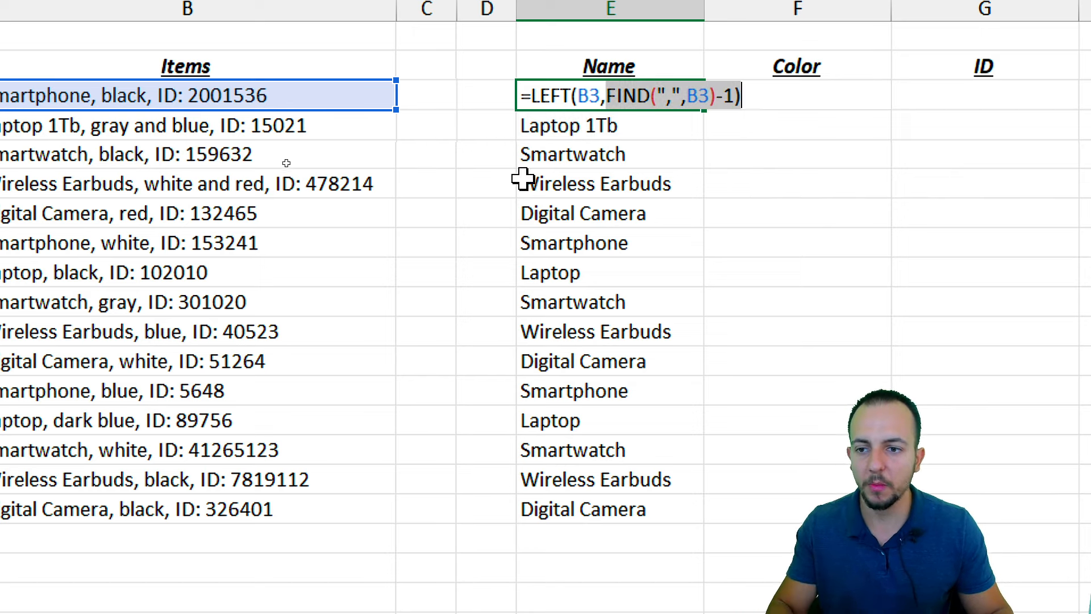
key("Escape")
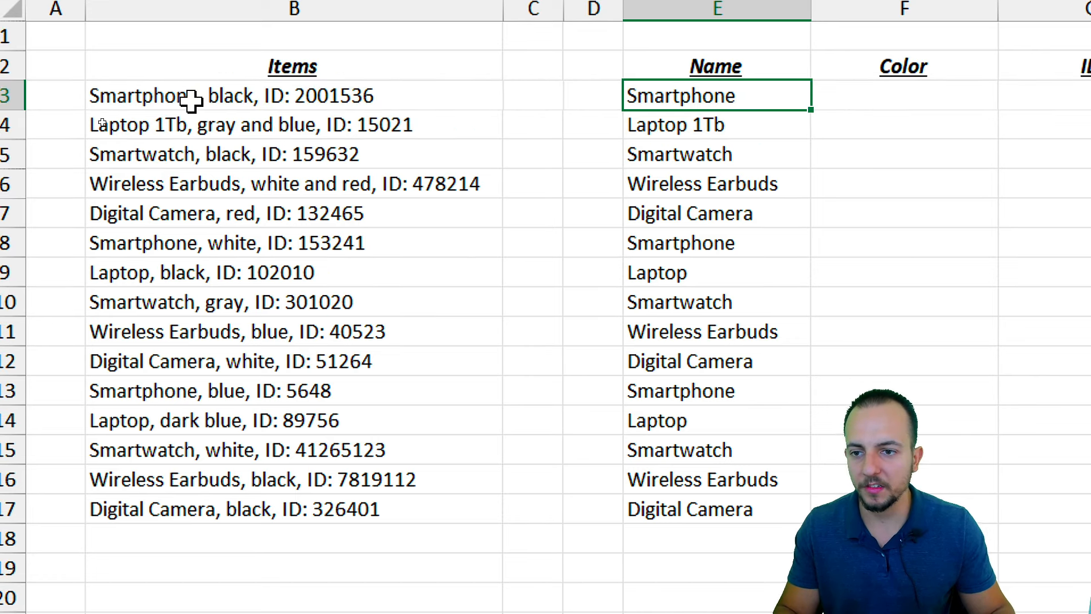
left_click(216, 103)
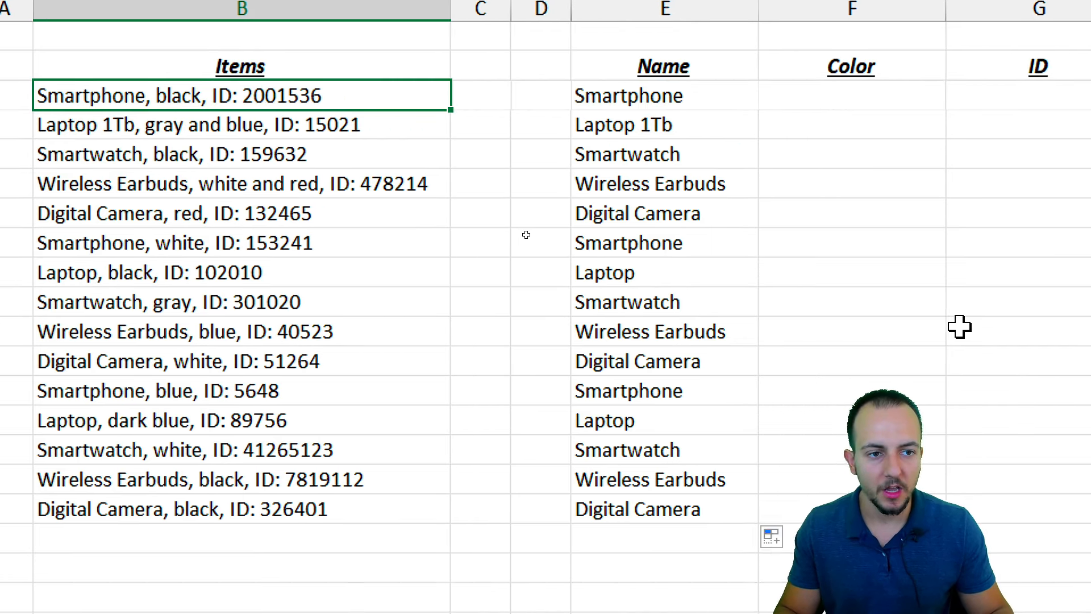
left_click_drag(954, 69, 900, 419)
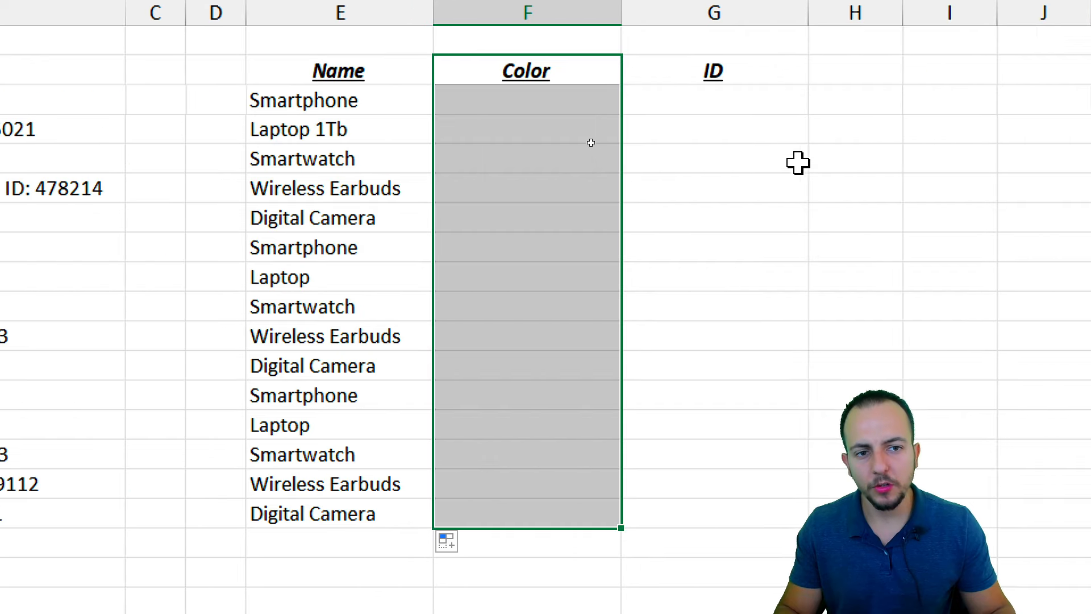
left_click(973, 73)
left_click_drag(746, 75, 701, 519)
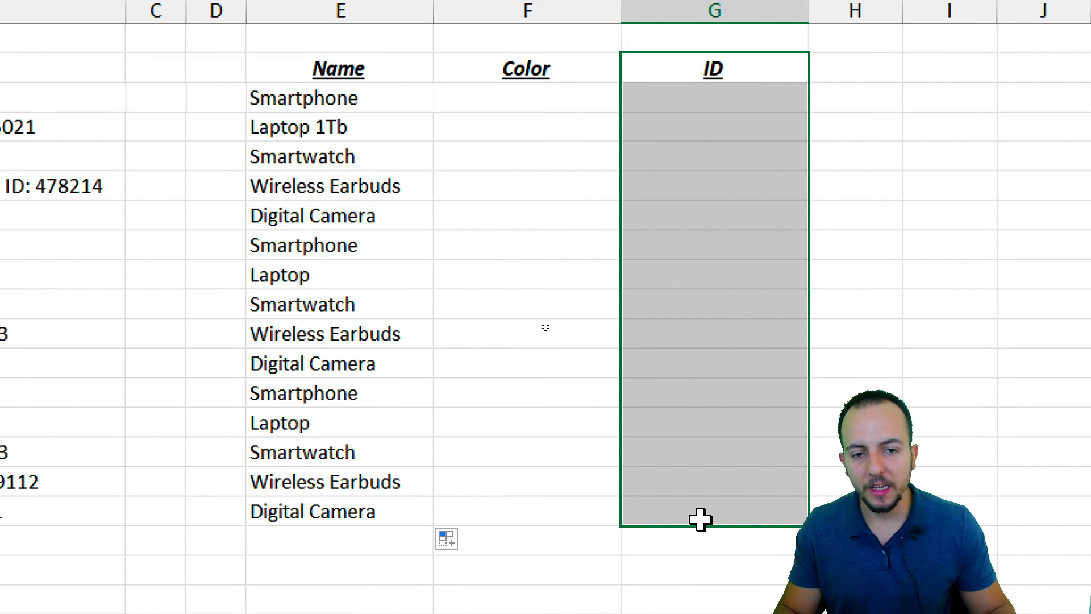
left_click(554, 79)
left_click_drag(554, 80, 539, 514)
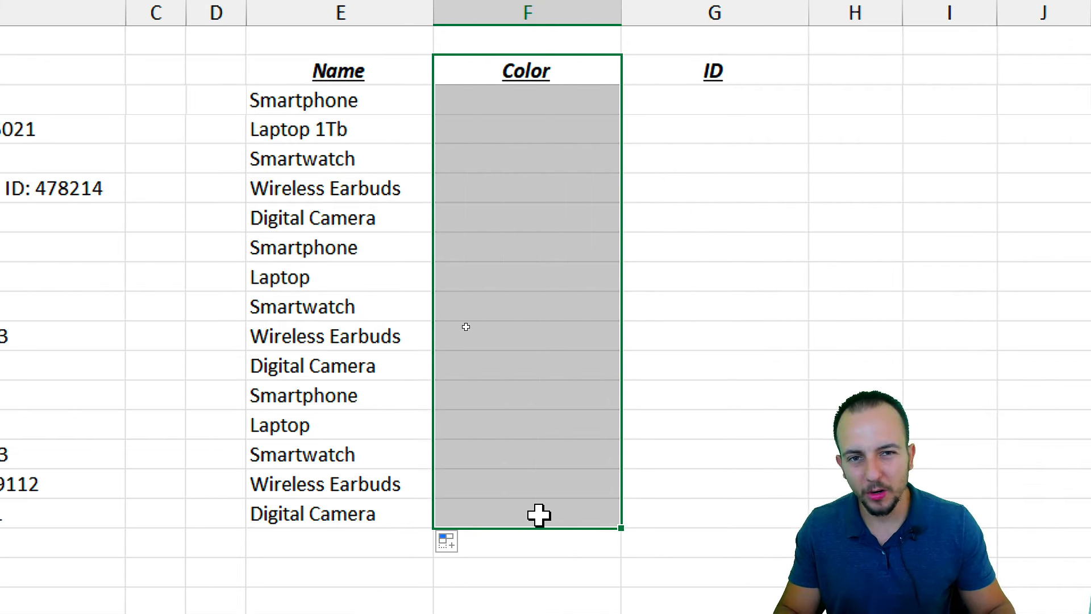
left_click(712, 101)
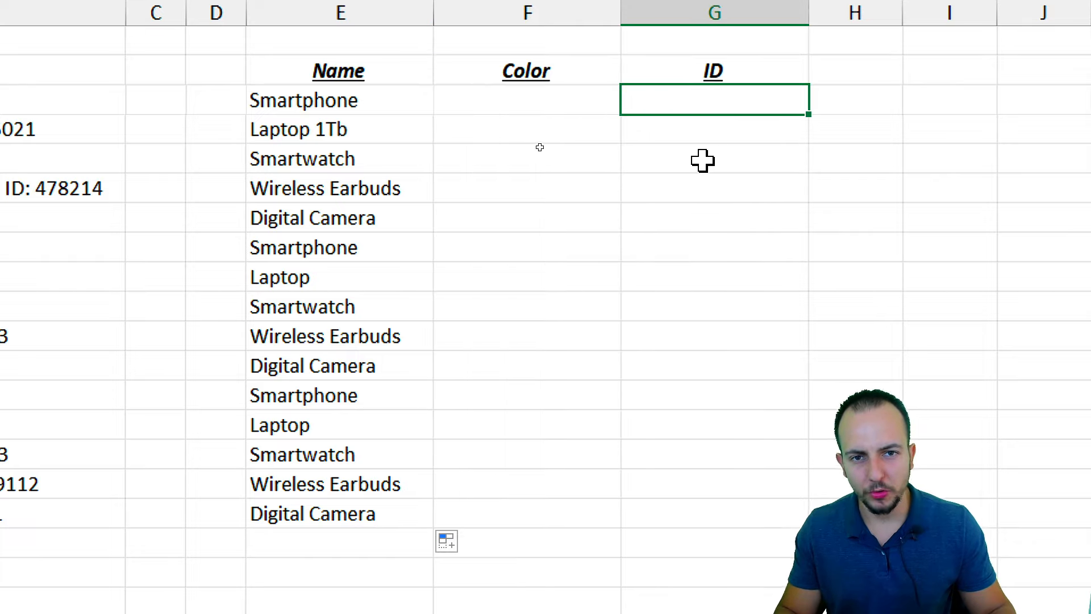
left_click_drag(570, 71, 511, 467)
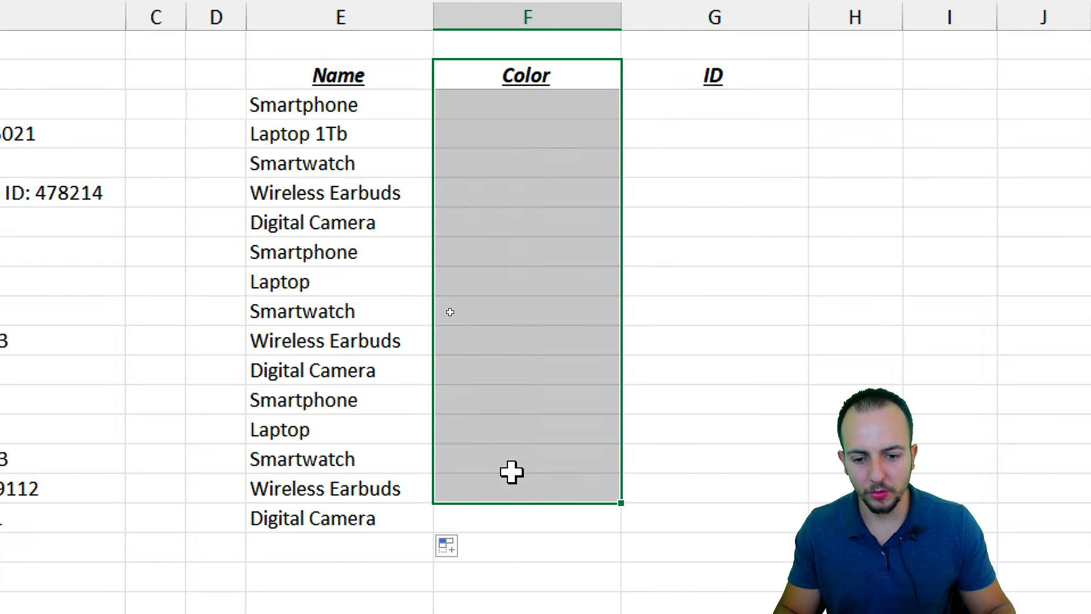
left_click(705, 105)
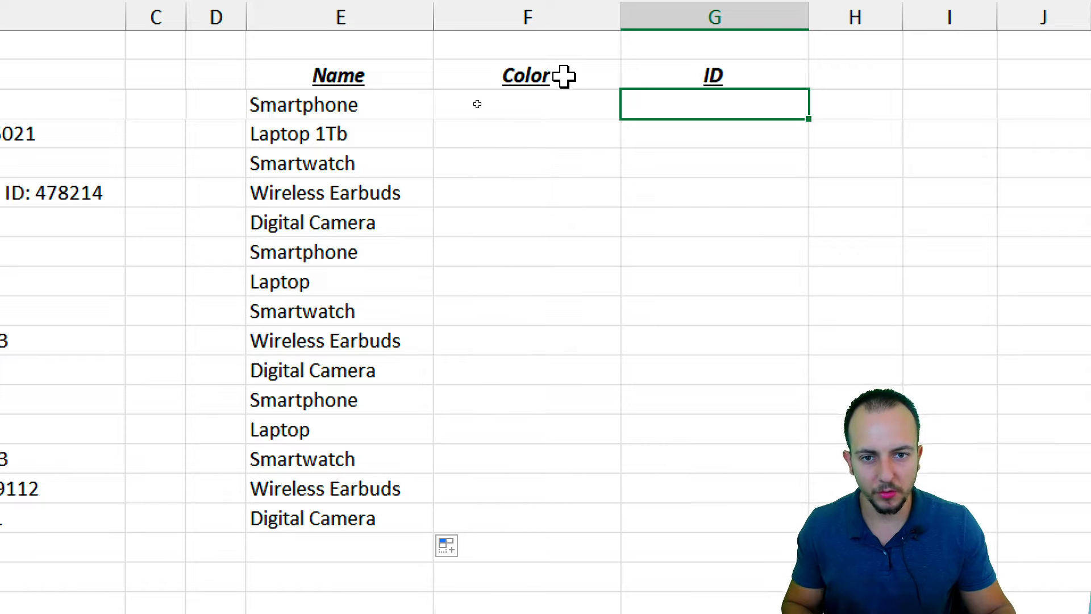
left_click_drag(564, 76, 548, 156)
left_click(683, 106)
left_click_drag(732, 75, 725, 106)
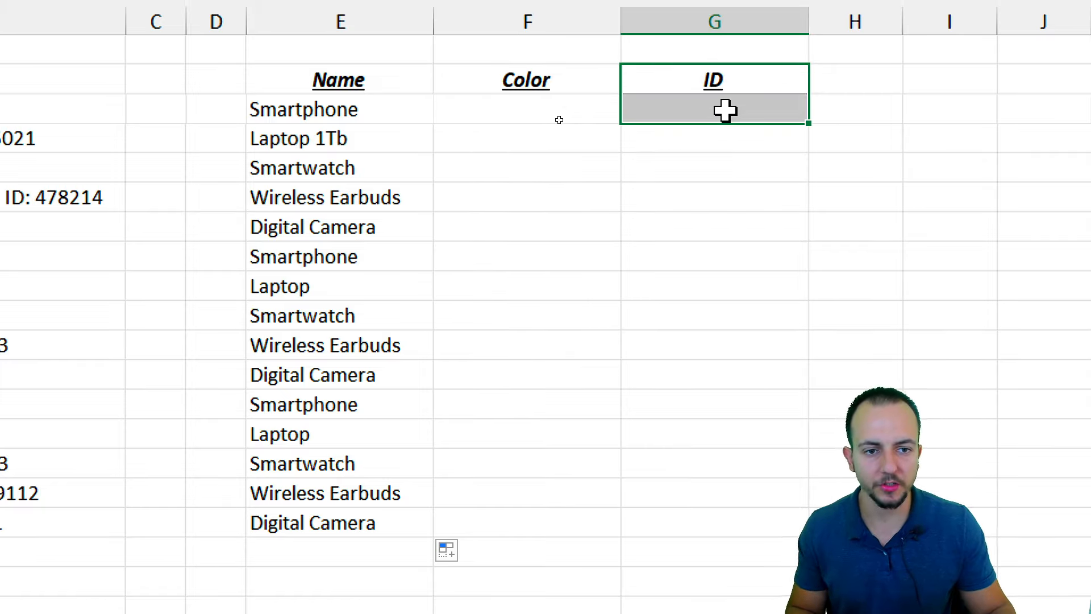
left_click(725, 110)
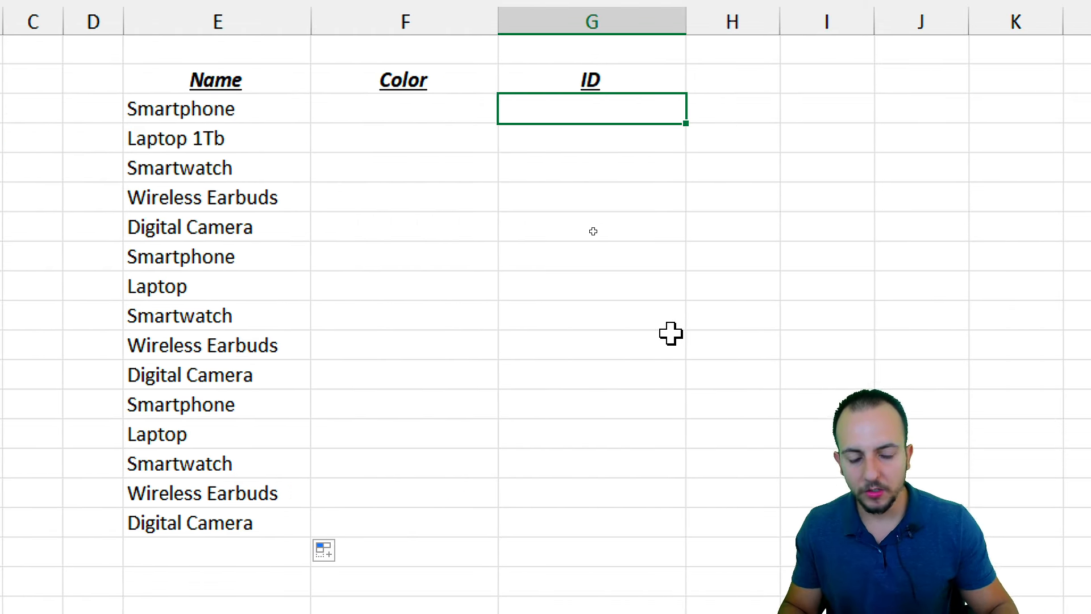
Enter =RIGHT(B3,10) in G3 and mark up its result
type("=")
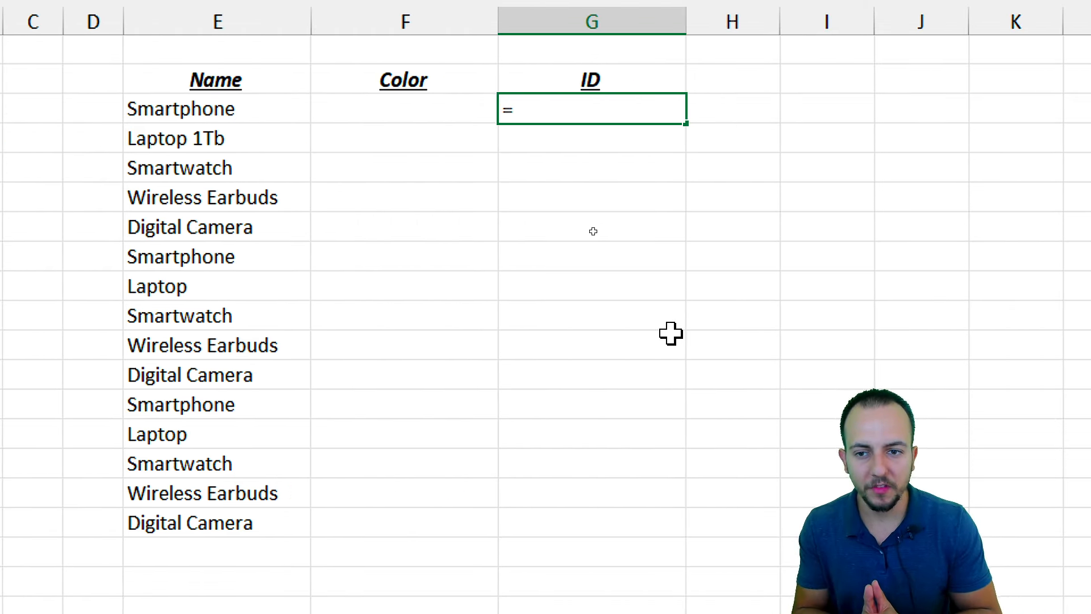
type("right")
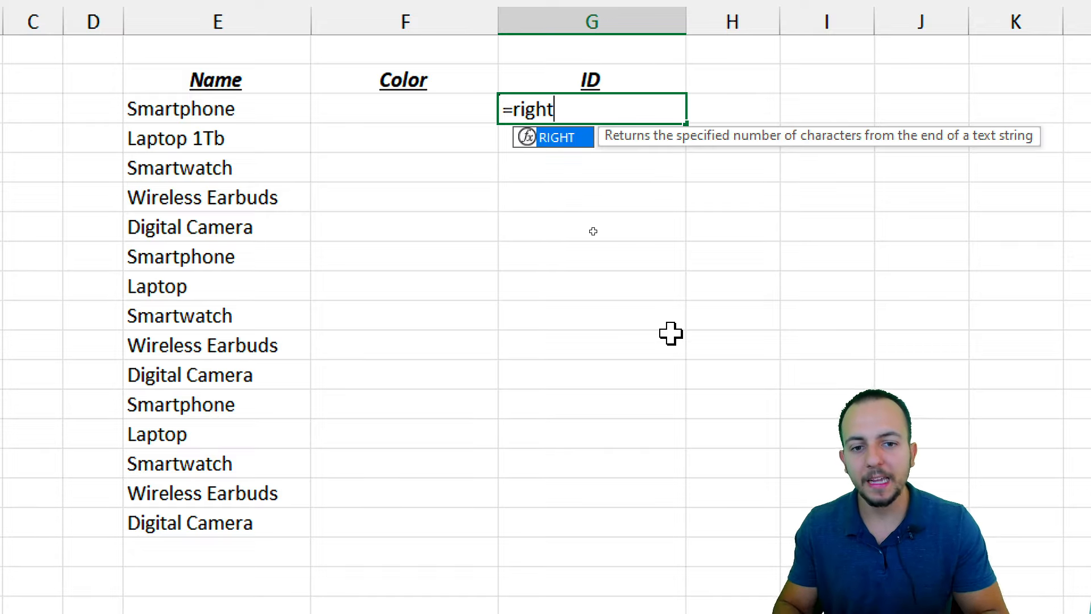
double_click(568, 138)
type("B3,10)")
key("Return")
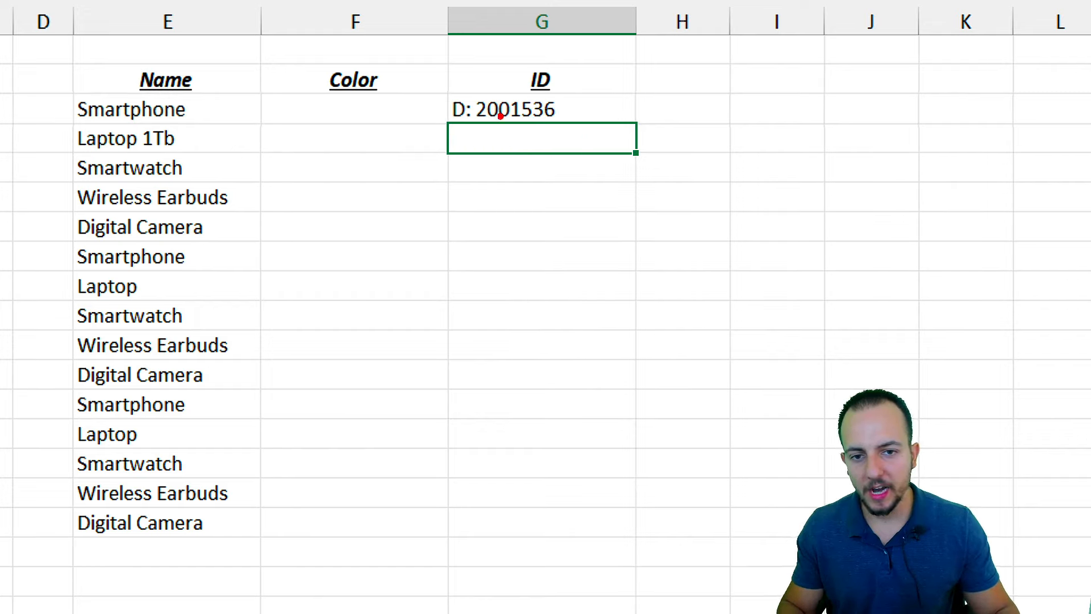
left_click_drag(470, 91, 575, 127)
key("e")
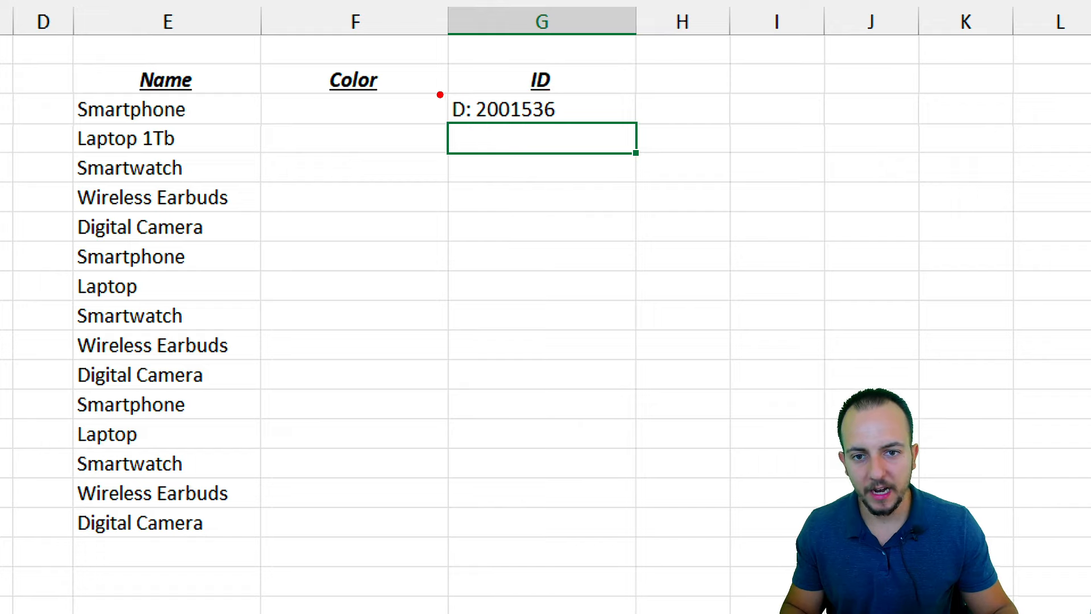
mouse_move(444, 86)
left_mouse_down()
mouse_move(485, 127)
mouse_move(494, 199)
left_mouse_up()
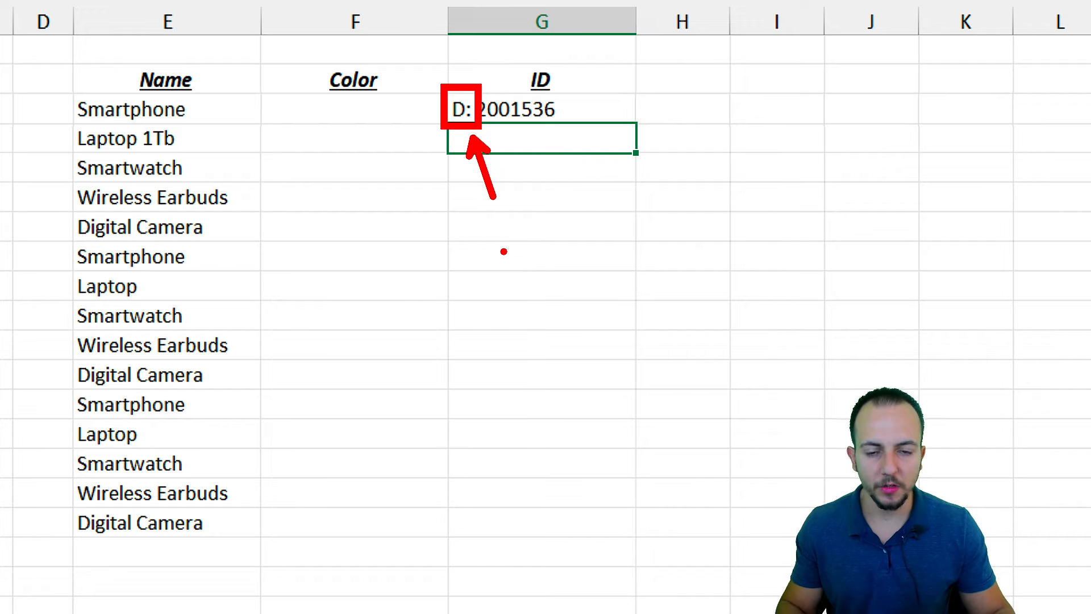
key("Escape")
Change G3 to =RIGHT(B3,7) to get 2001536 and fill it down to G17
left_click(596, 108)
type("=RIGHT(B3,10)")
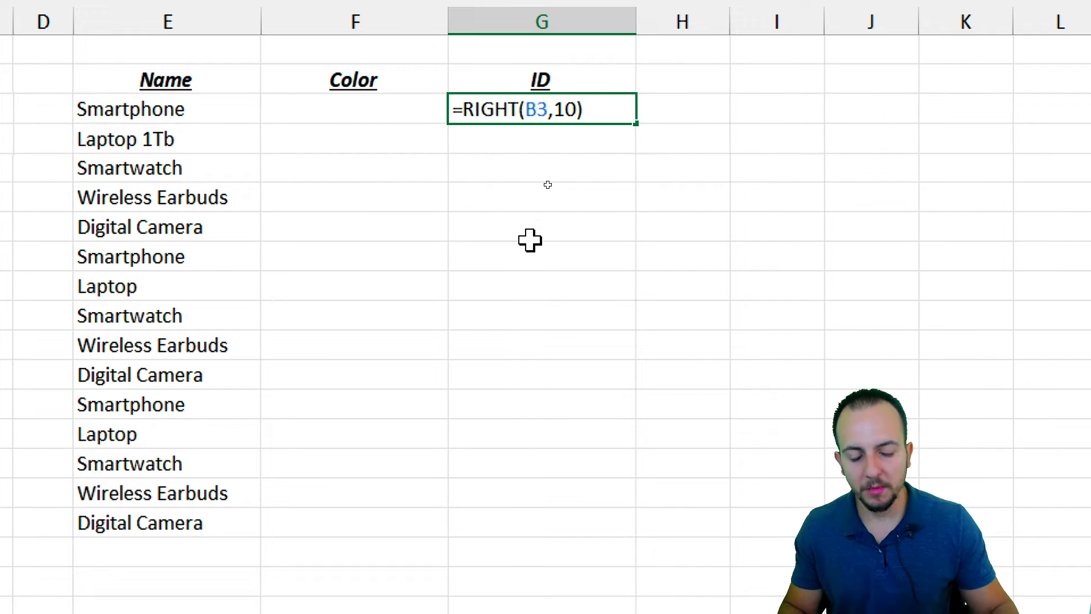
key("BackSpace")
key("BackSpace")
key("BackSpace")
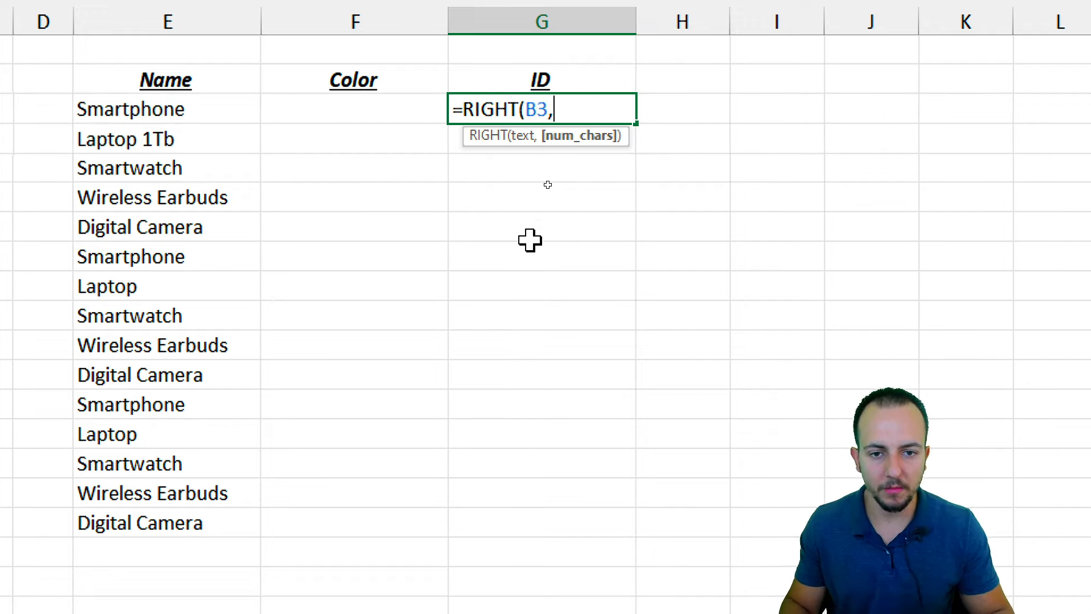
type("7)")
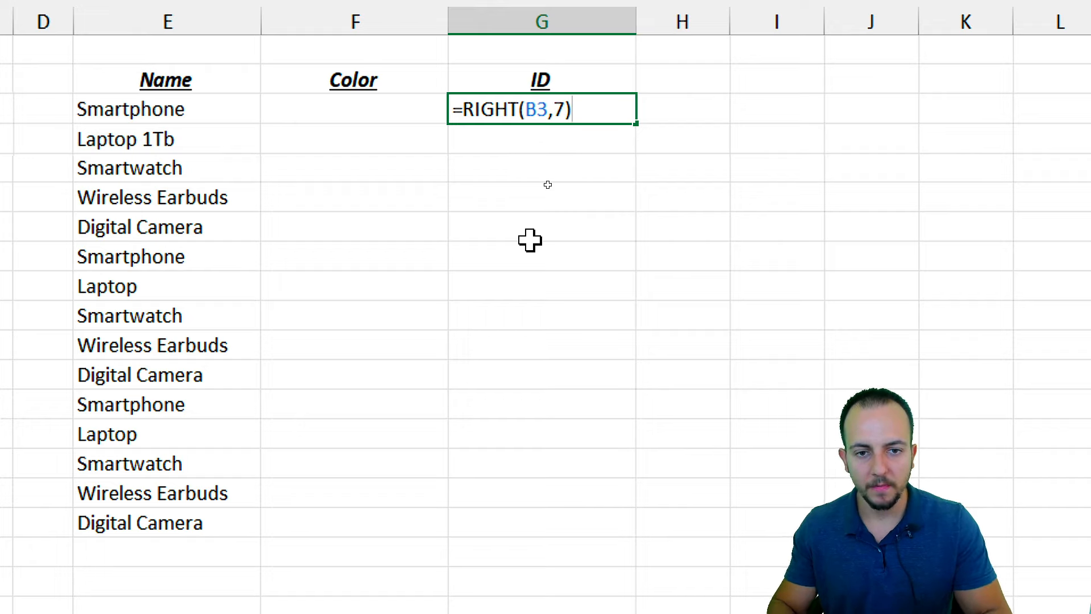
key("Return")
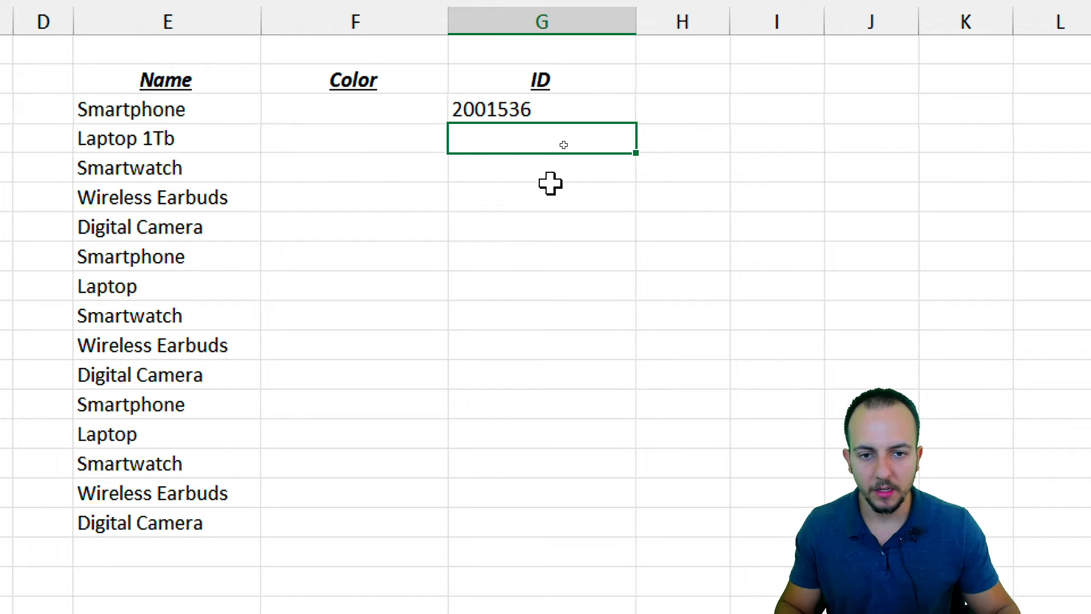
left_click(574, 114)
left_click_drag(634, 128, 555, 534)
Inspect IDs with stray ': ' and 'D:' characters, then delete G3:G17
scroll(504, 485, "down", 1)
left_click(571, 352)
left_click(551, 295)
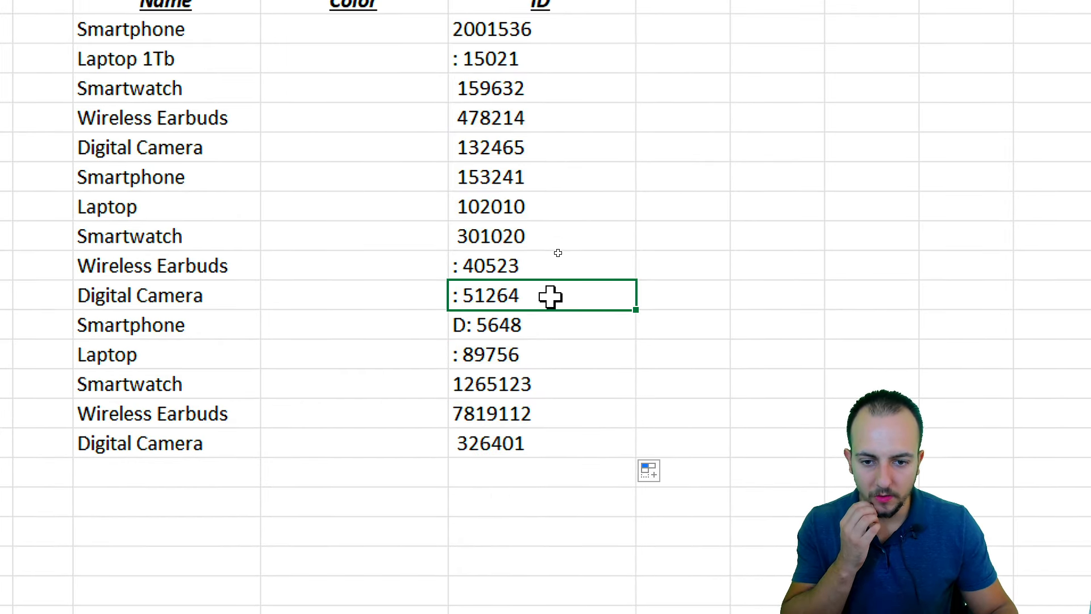
left_click(549, 321)
scroll(532, 471, "down", 1)
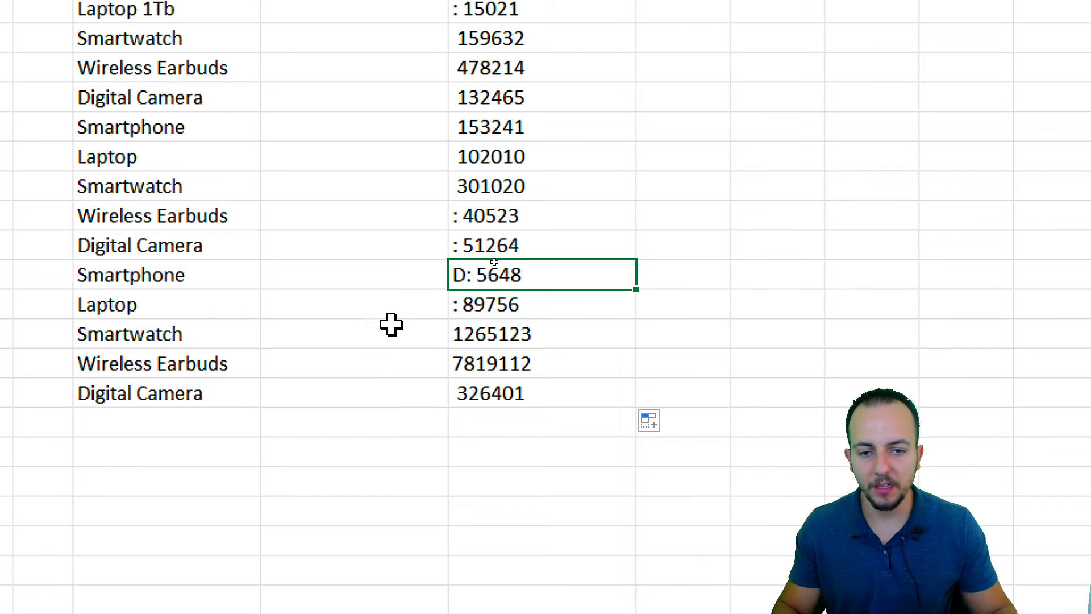
scroll(540, 75, "up", 2)
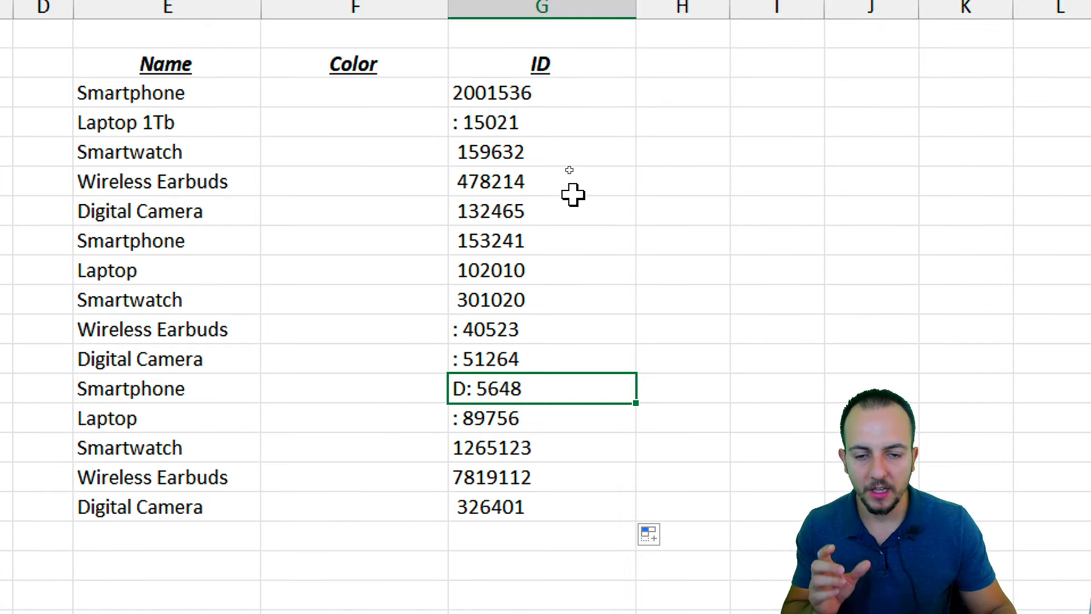
left_click_drag(540, 94, 540, 494)
key("Delete")
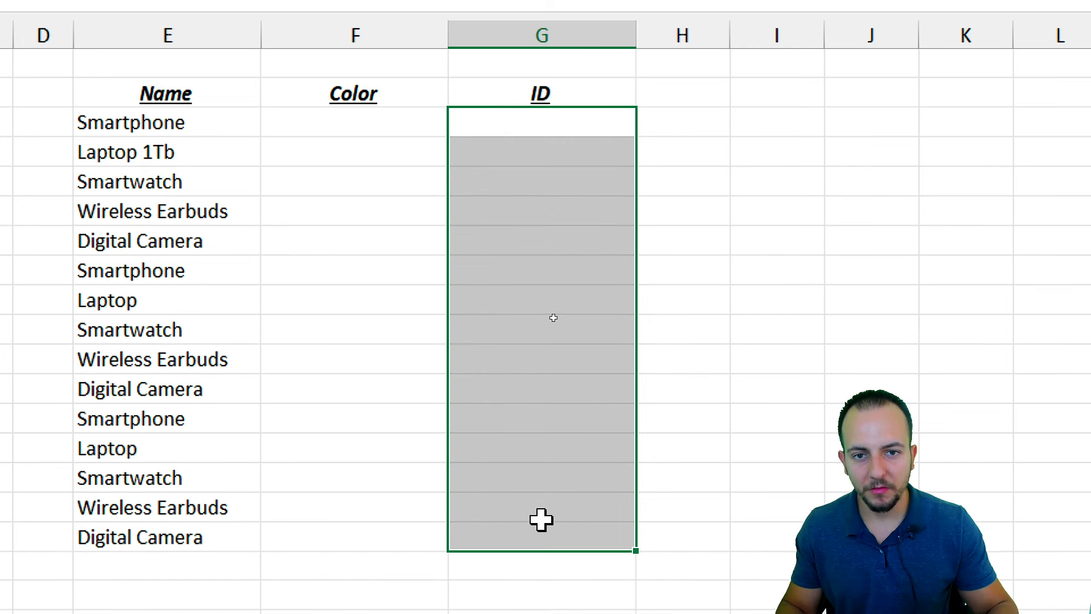
left_click(532, 124)
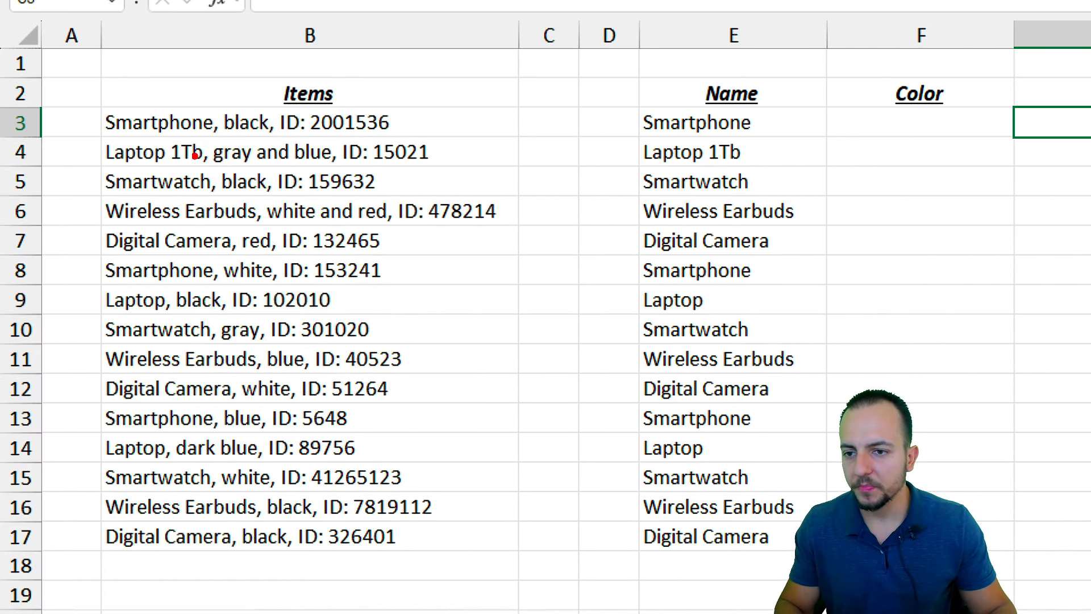
left_click_drag(274, 101, 394, 139)
key("e")
left_click_drag(275, 104, 309, 138)
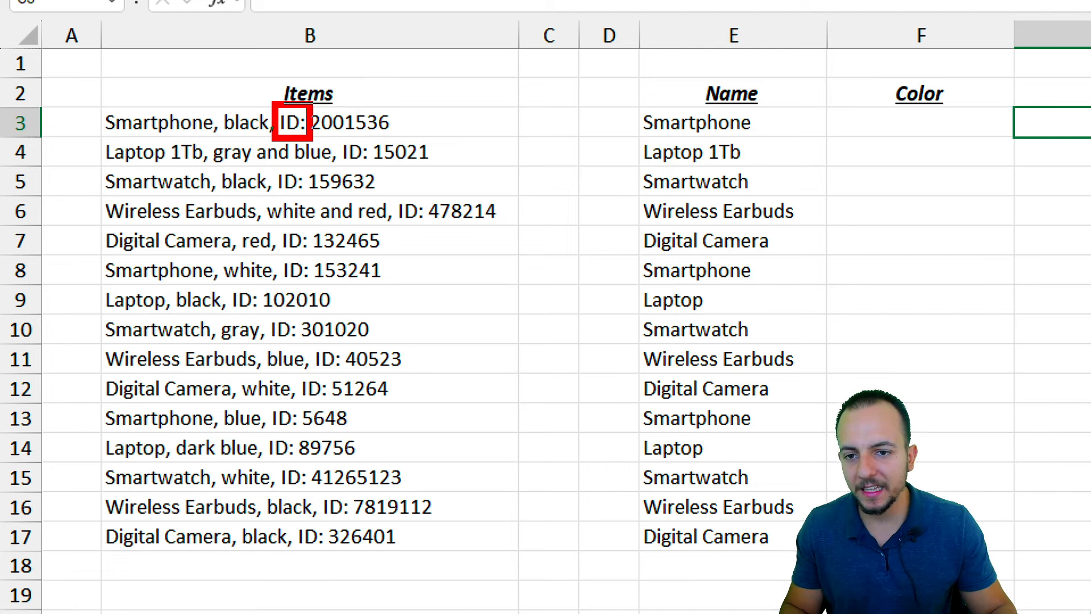
key("e")
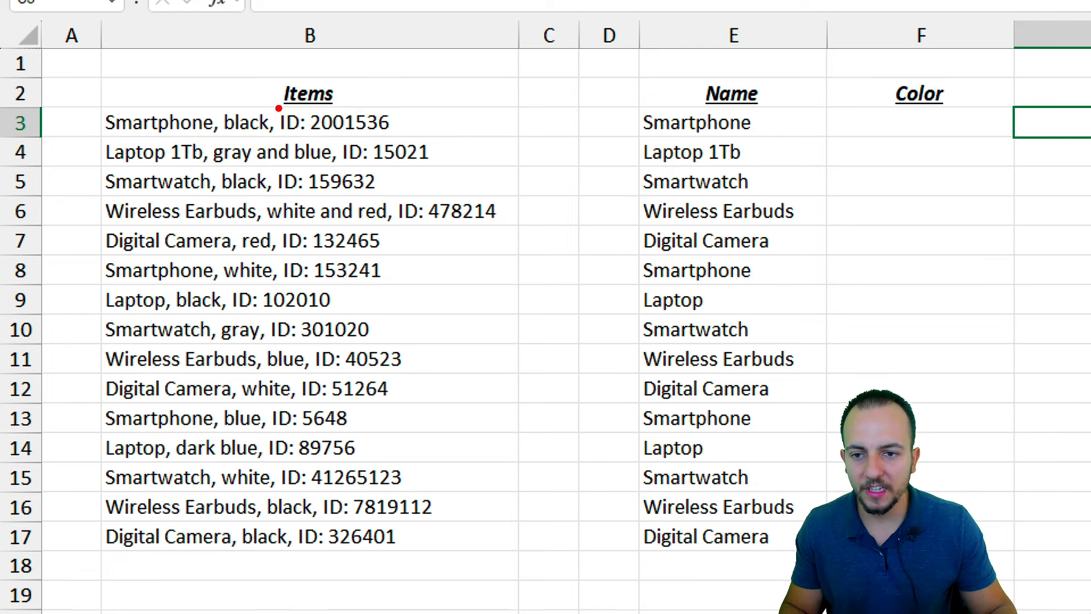
left_click_drag(275, 105, 307, 143)
key("e")
left_click_drag(274, 105, 316, 139)
left_click_drag(315, 98, 363, 58)
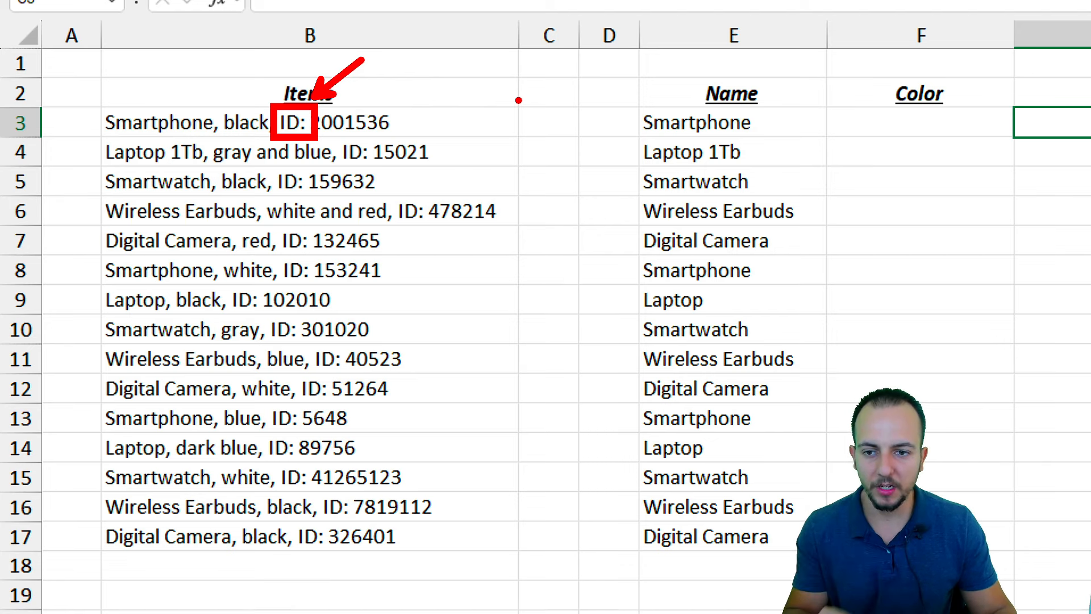
left_click_drag(330, 135, 375, 167)
left_click_drag(382, 178, 444, 209)
left_click_drag(266, 162, 382, 250)
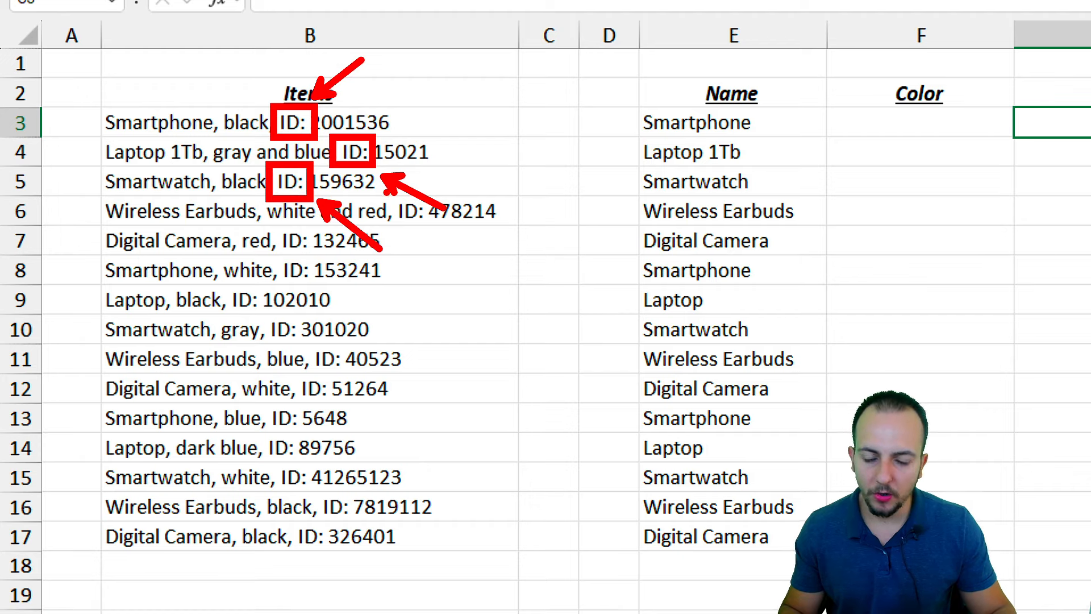
key("Escape")
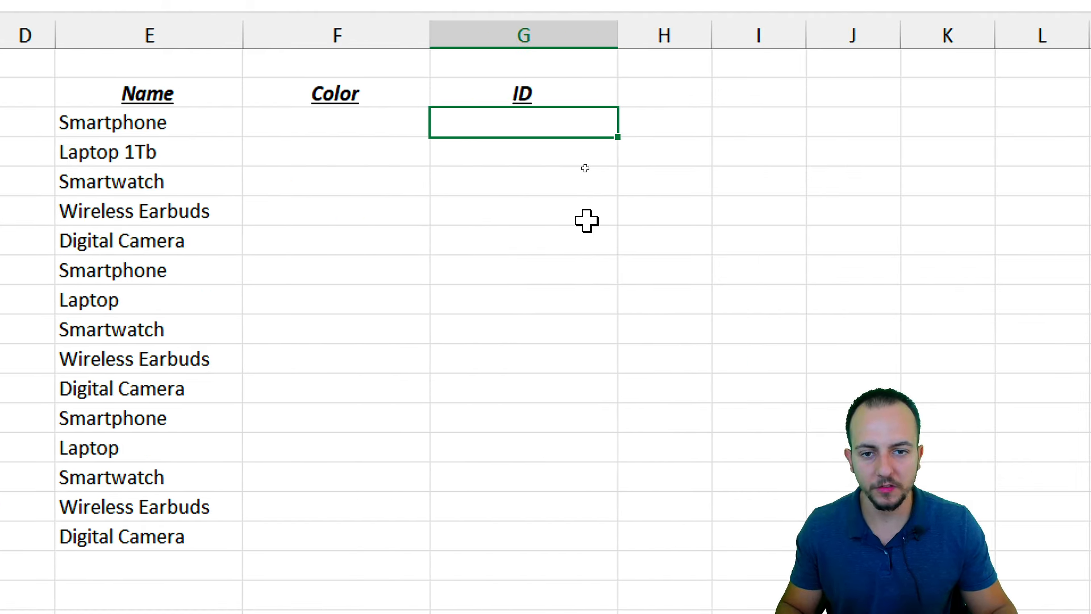
Enter =FIND("ID: ",B3) in G3 and copy it down to G17
type("=find")
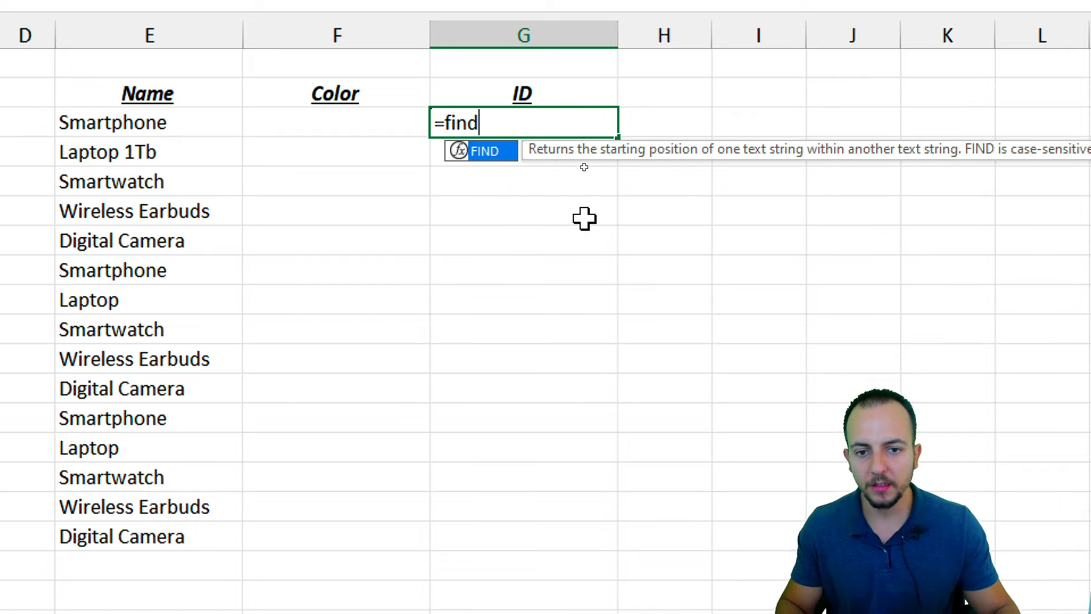
double_click(489, 152)
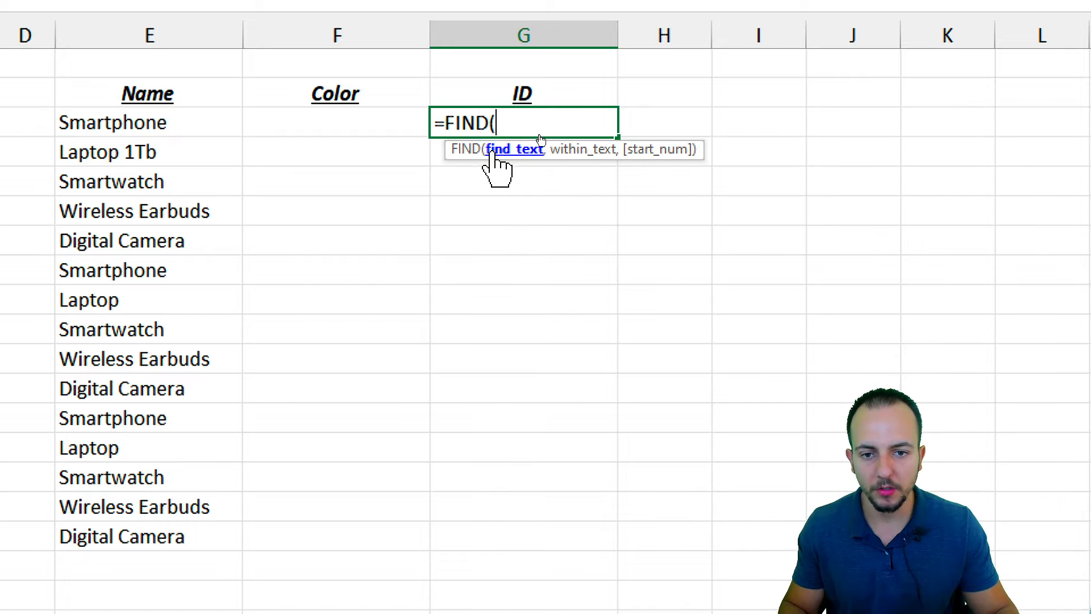
type("\"")
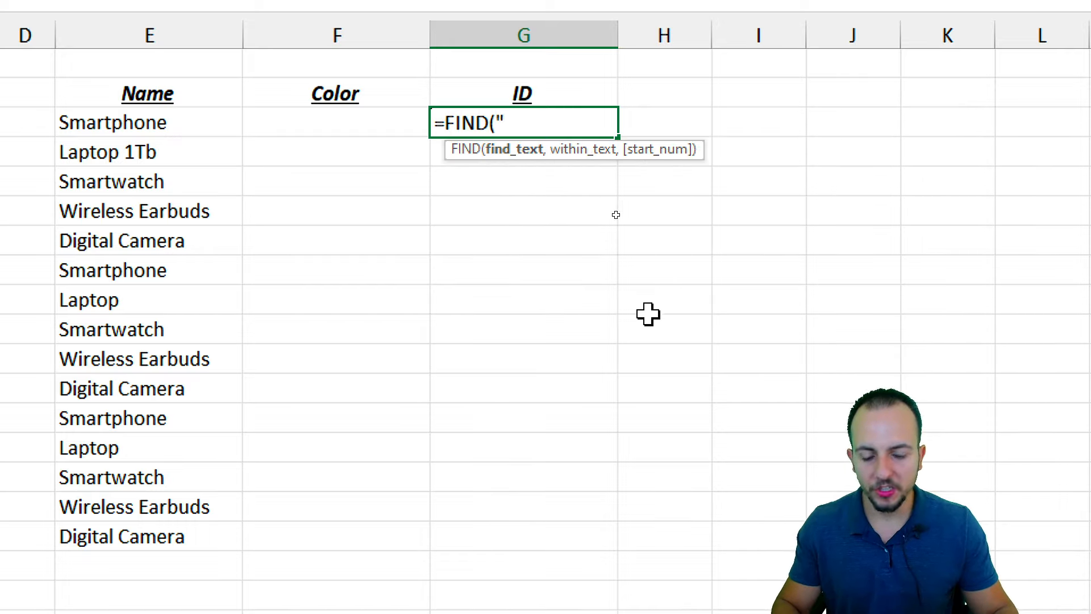
type("ID")
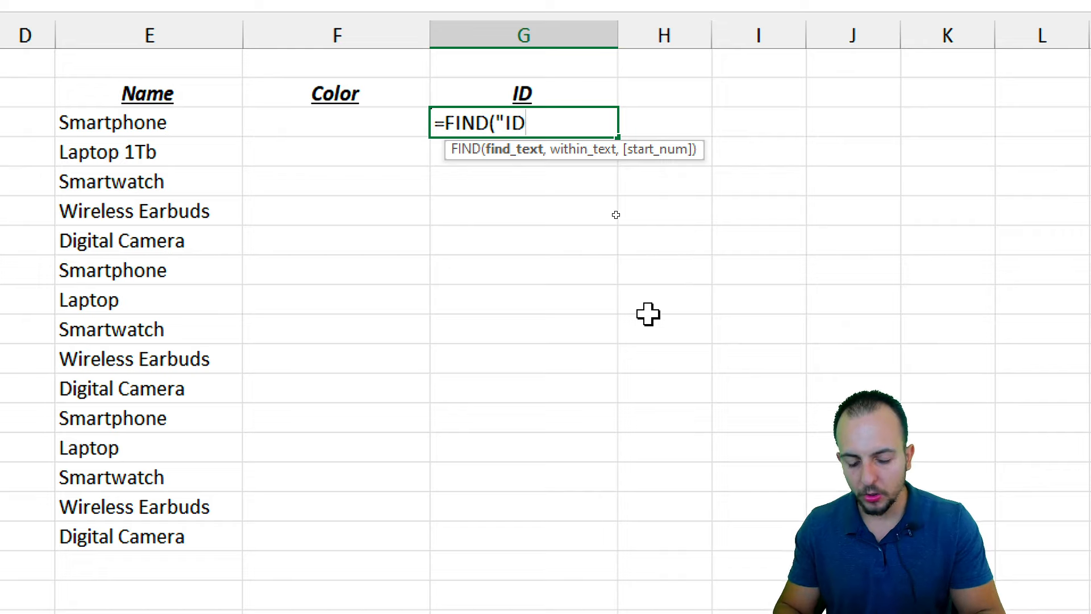
type(": \"")
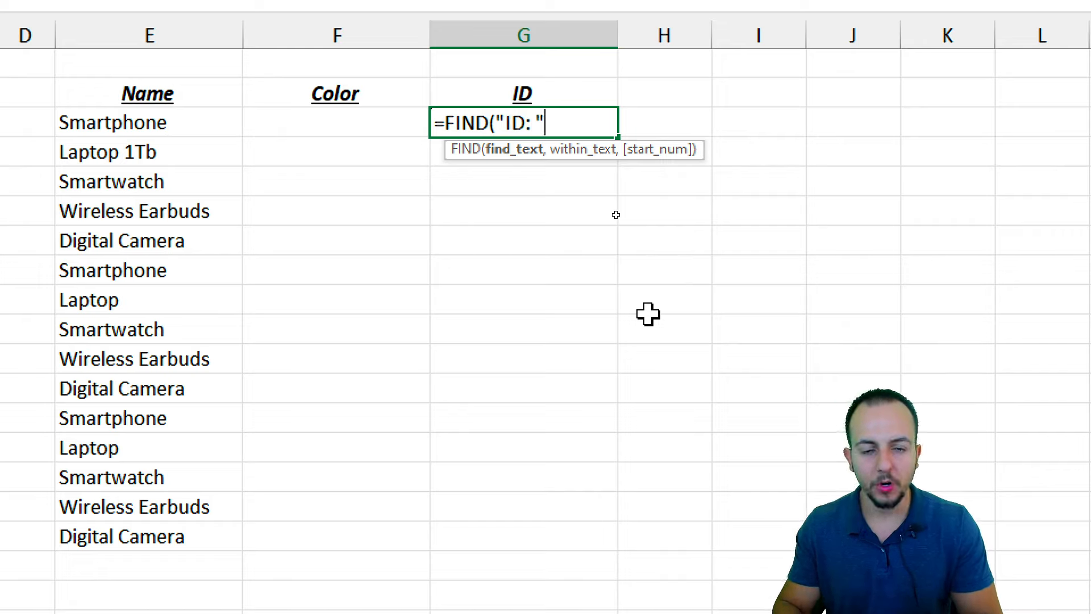
type(",")
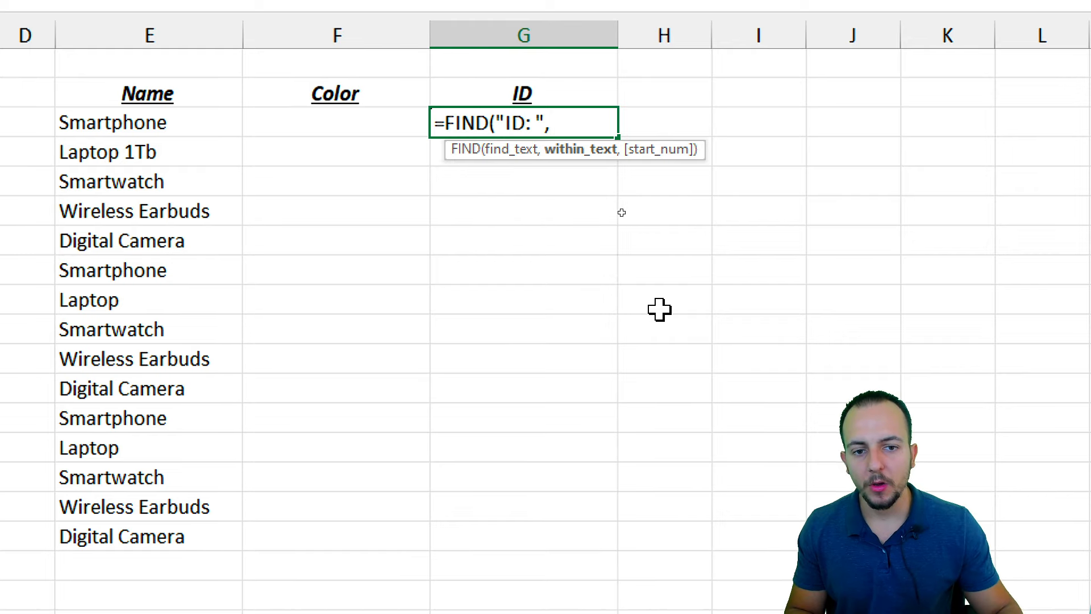
left_click(230, 120)
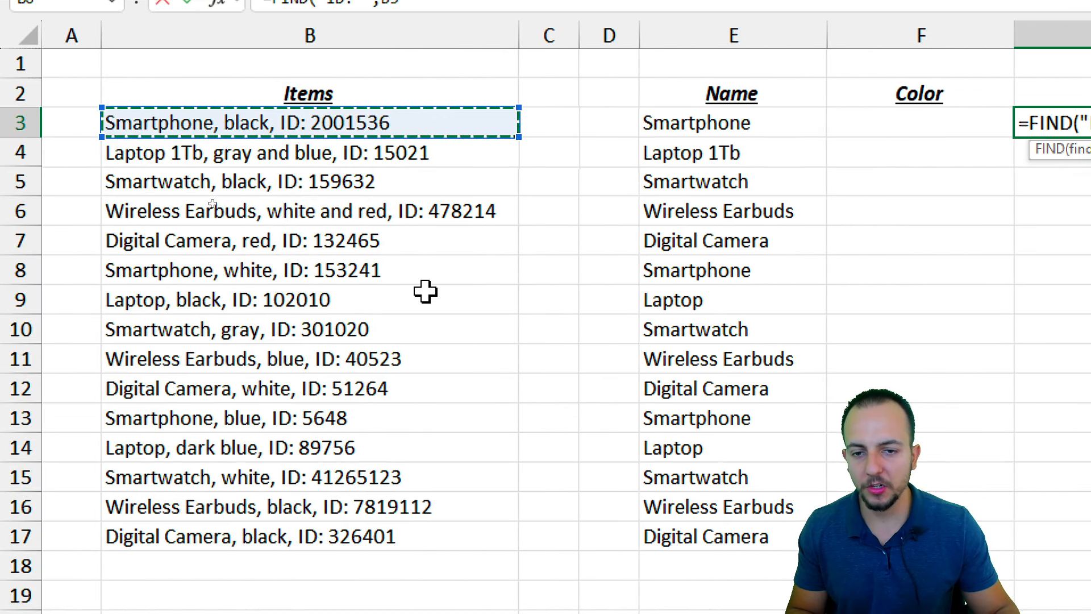
type(")")
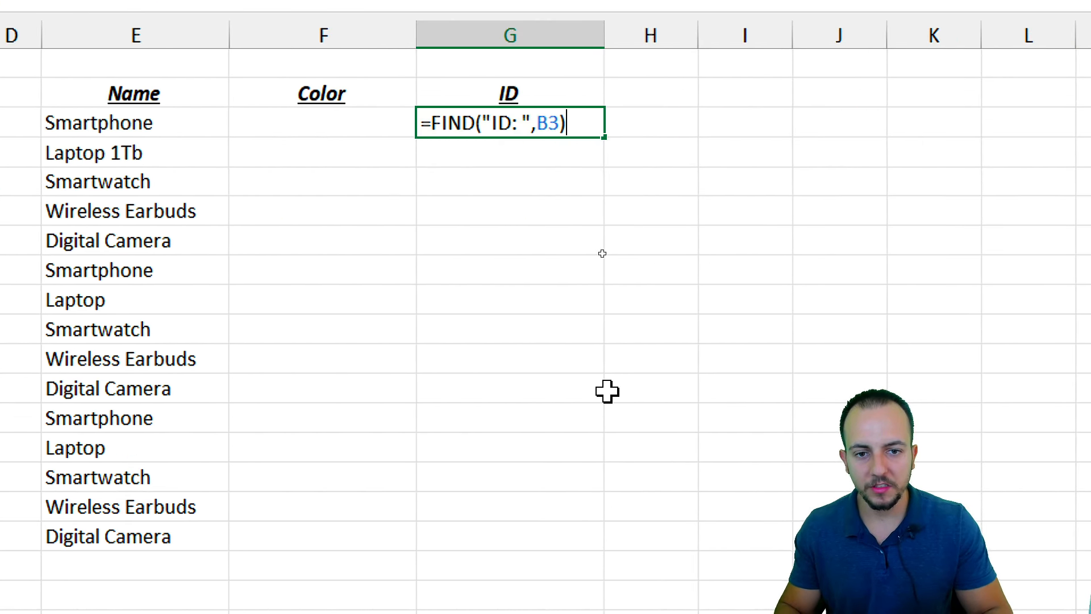
key("Return")
left_click(528, 123)
double_click(604, 137)
left_click(528, 149)
Check position results such as 20, 28 and 34, and mark 'ID:' in B3
left_click(528, 127)
left_click(532, 148)
left_click(546, 180)
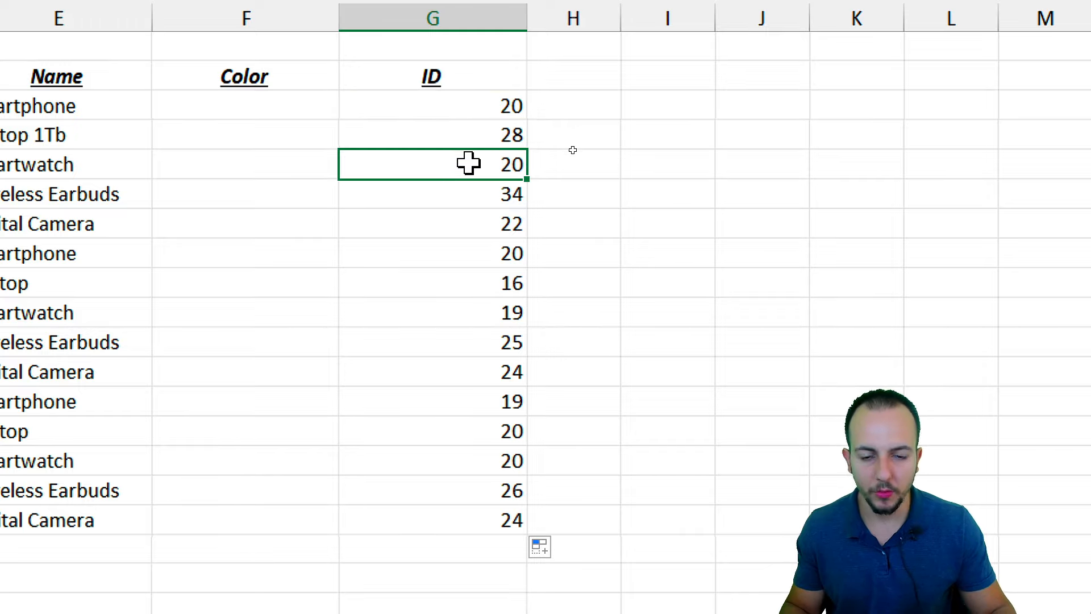
left_click(479, 190)
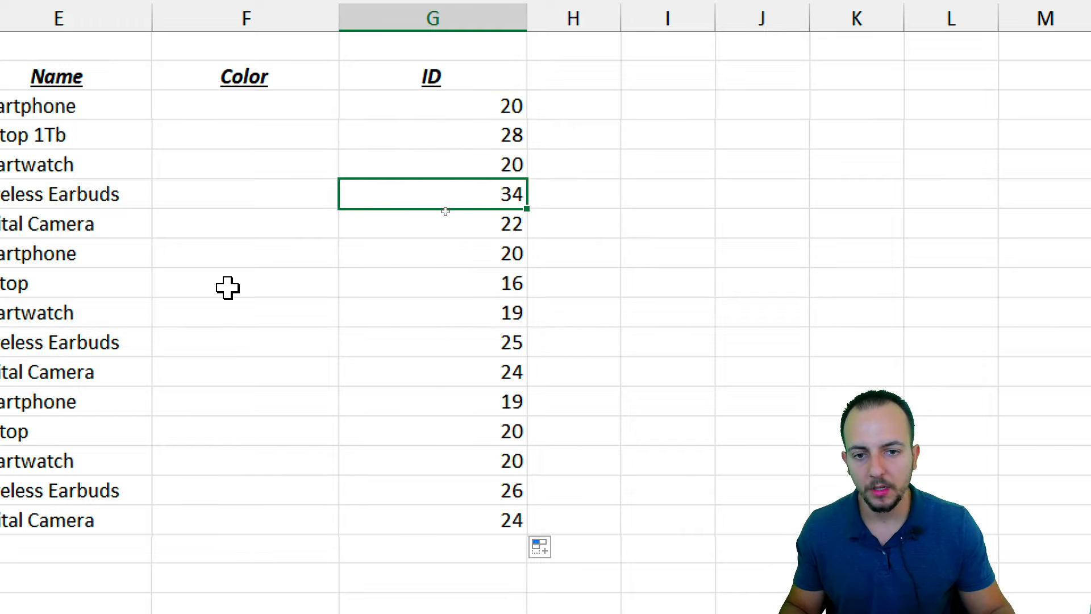
left_click(1000, 107)
left_click_drag(163, 89, 204, 121)
left_click_drag(157, 81, 138, 18)
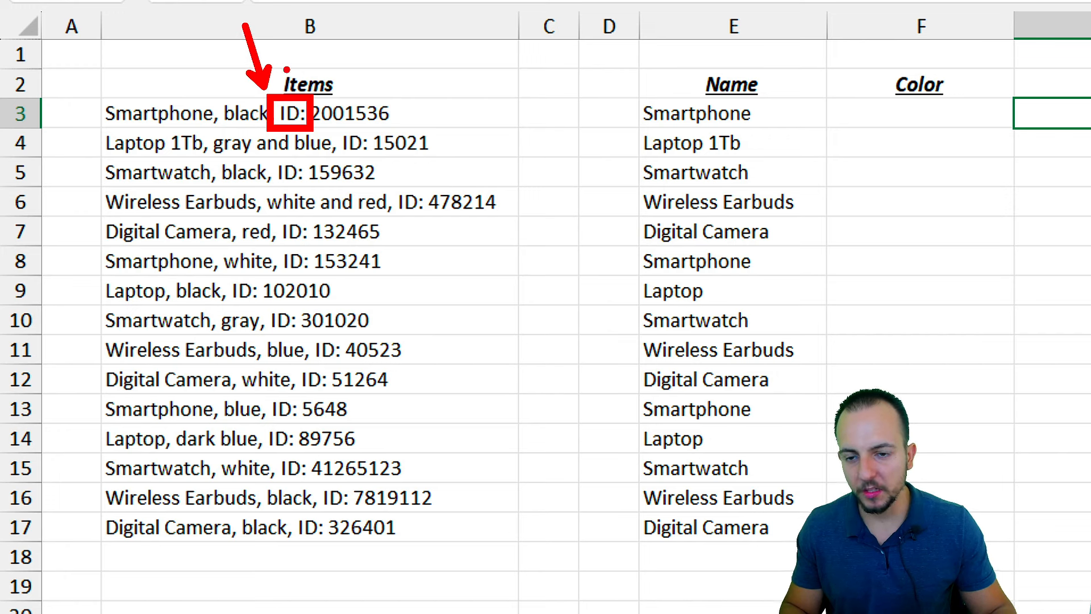
left_click_drag(316, 86, 363, 10)
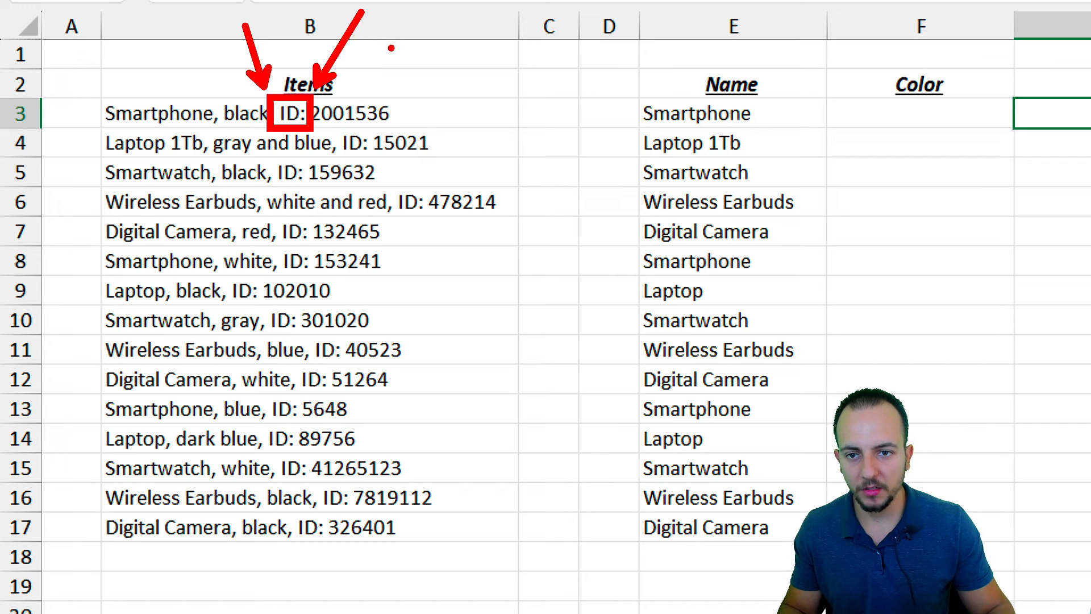
mouse_move(375, 31)
left_mouse_down()
mouse_move(376, 76)
mouse_move(392, 54)
mouse_move(364, 82)
left_mouse_up()
mouse_move(187, 79)
left_mouse_down()
mouse_move(211, 80)
mouse_move(215, 54)
left_mouse_up()
left_click_drag(113, 85, 171, 136)
left_click_drag(201, 91, 170, 137)
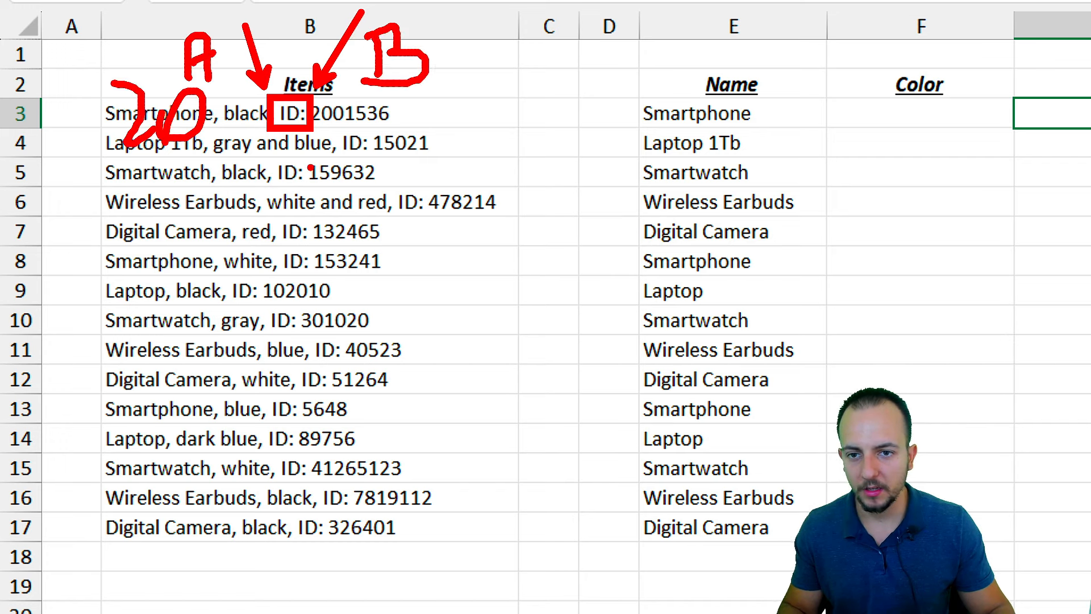
key("Escape")
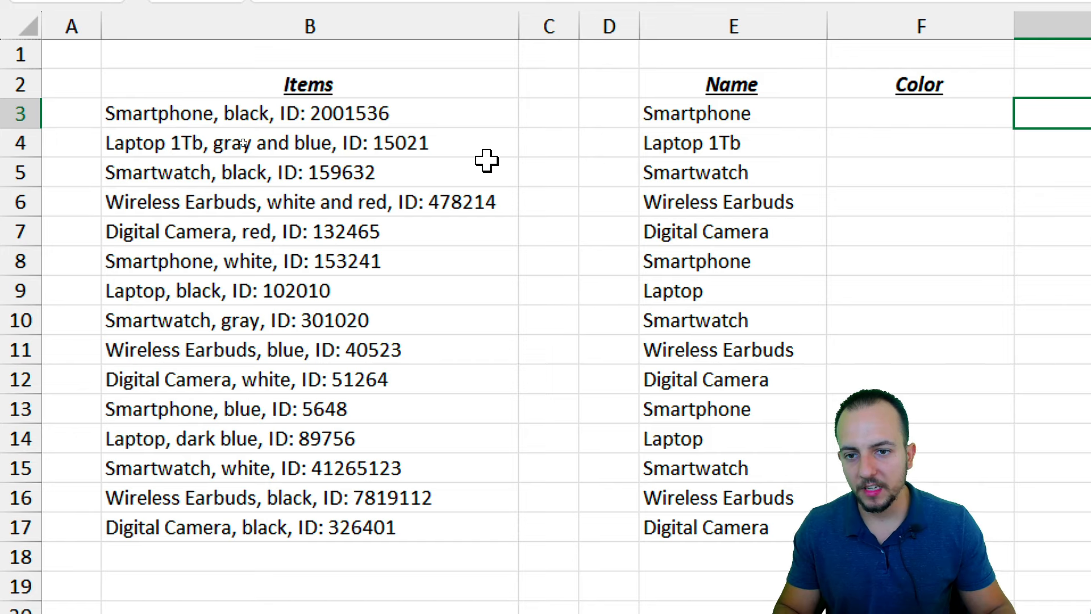
key("ctrl+2")
left_click_drag(305, 95, 400, 130)
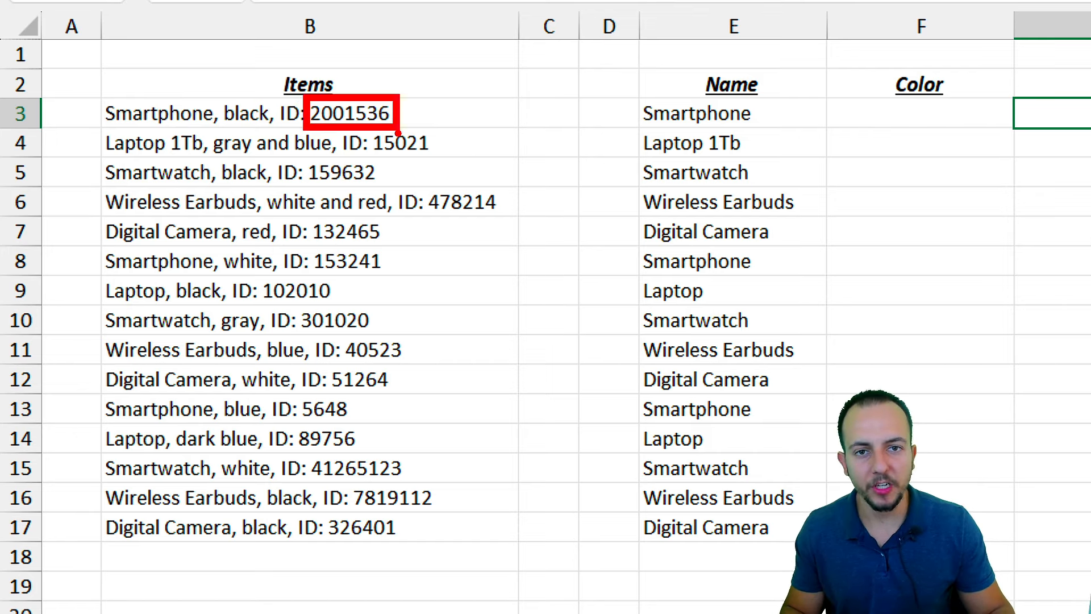
key("e")
left_click_drag(423, 91, 201, 89)
left_click_drag(221, 80, 222, 103)
left_click_drag(453, 56, 508, 104)
left_click_drag(570, 56, 526, 58)
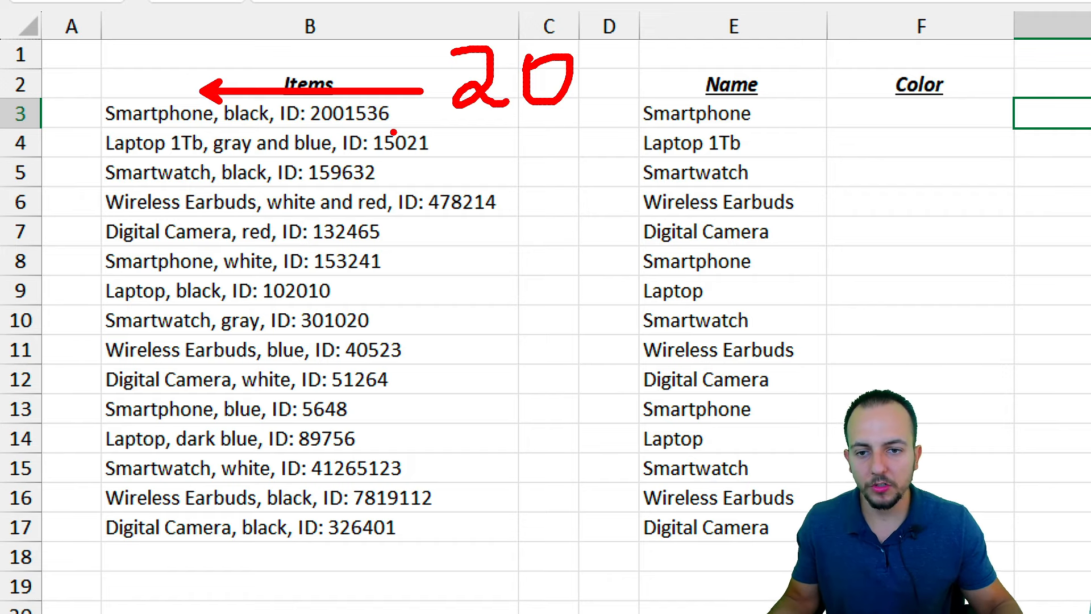
mouse_move(373, 123)
left_mouse_down()
mouse_move(393, 108)
mouse_move(364, 95)
left_mouse_up()
mouse_move(322, 123)
left_mouse_down()
mouse_move(340, 95)
mouse_move(300, 99)
left_mouse_up()
mouse_move(250, 123)
left_mouse_down()
mouse_move(264, 102)
mouse_move(240, 103)
left_mouse_up()
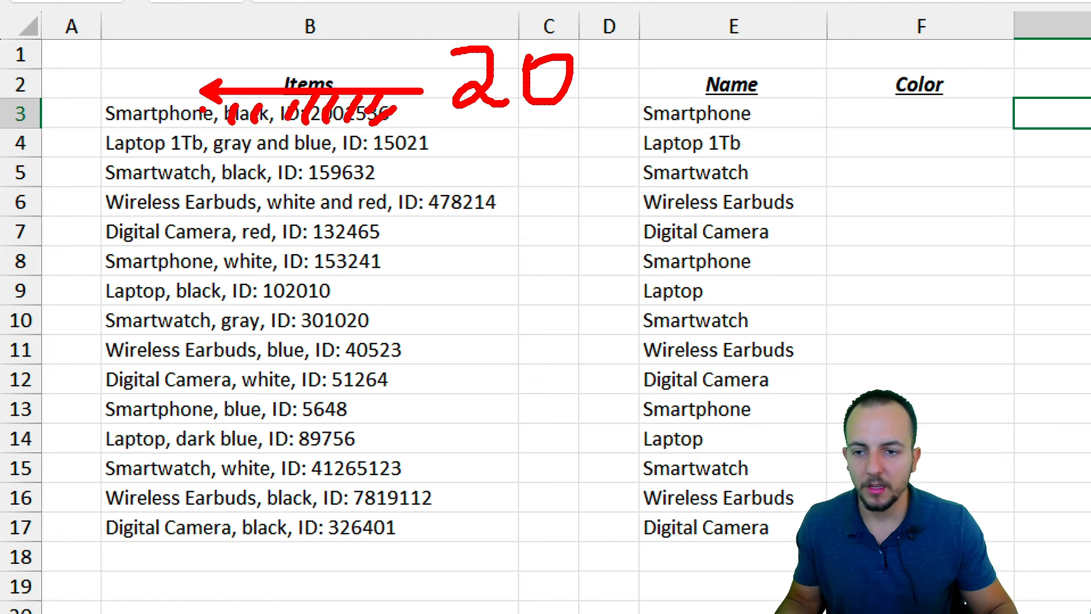
mouse_move(186, 75)
left_mouse_down()
mouse_move(183, 64)
mouse_move(366, 137)
mouse_move(216, 50)
mouse_move(271, 145)
mouse_move(193, 44)
left_mouse_up()
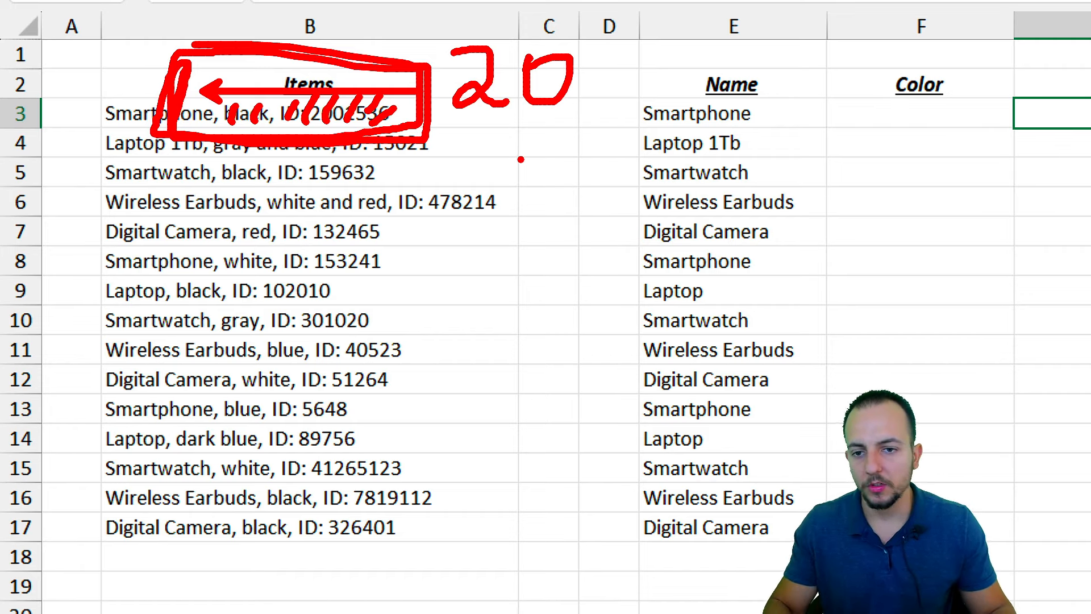
key("Escape")
key("ctrl+2")
left_click_drag(294, 90, 117, 90)
left_click_drag(125, 52, 143, 73)
left_click_drag(171, 50, 172, 52)
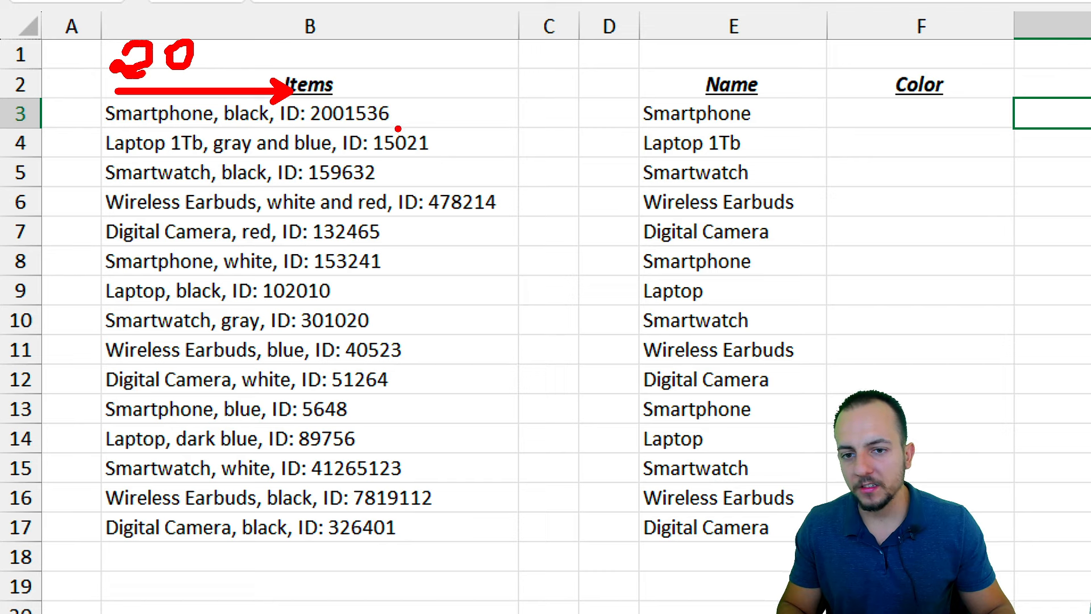
left_click_drag(404, 129, 102, 129)
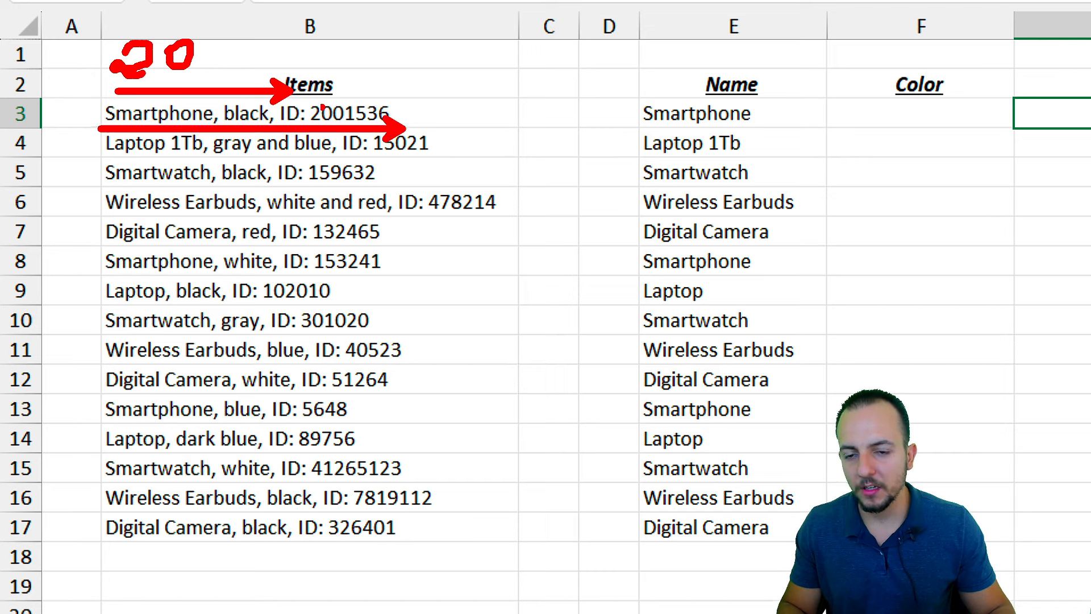
mouse_move(435, 112)
left_mouse_down()
mouse_move(449, 130)
mouse_move(427, 166)
left_mouse_up()
left_click_drag(499, 132, 482, 146)
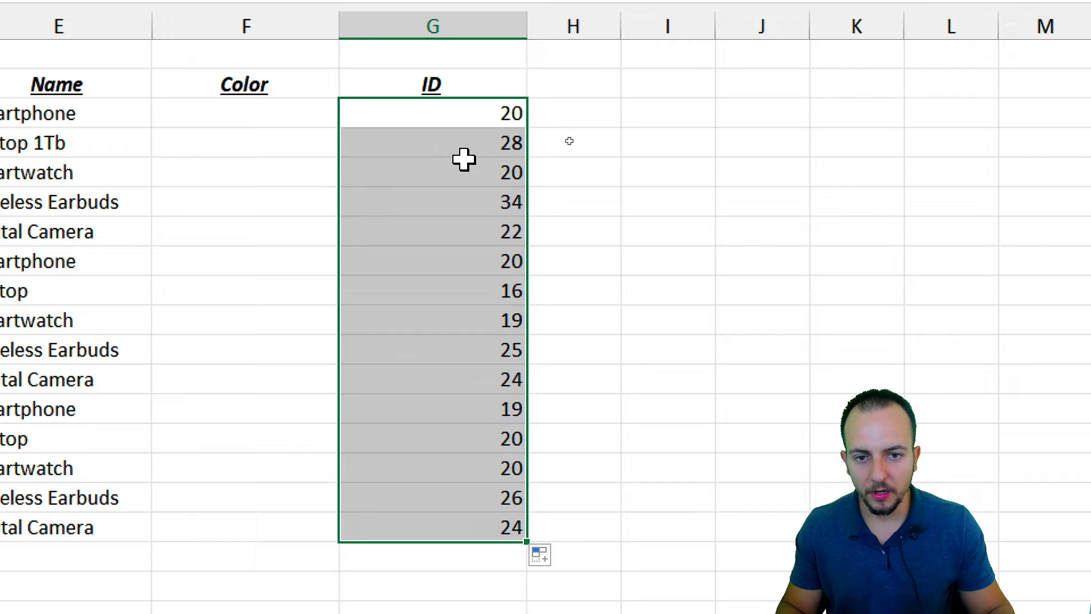
Clear the position results in G4:G17 and enter =LEN(B3) in G4
left_click_drag(463, 158, 434, 526)
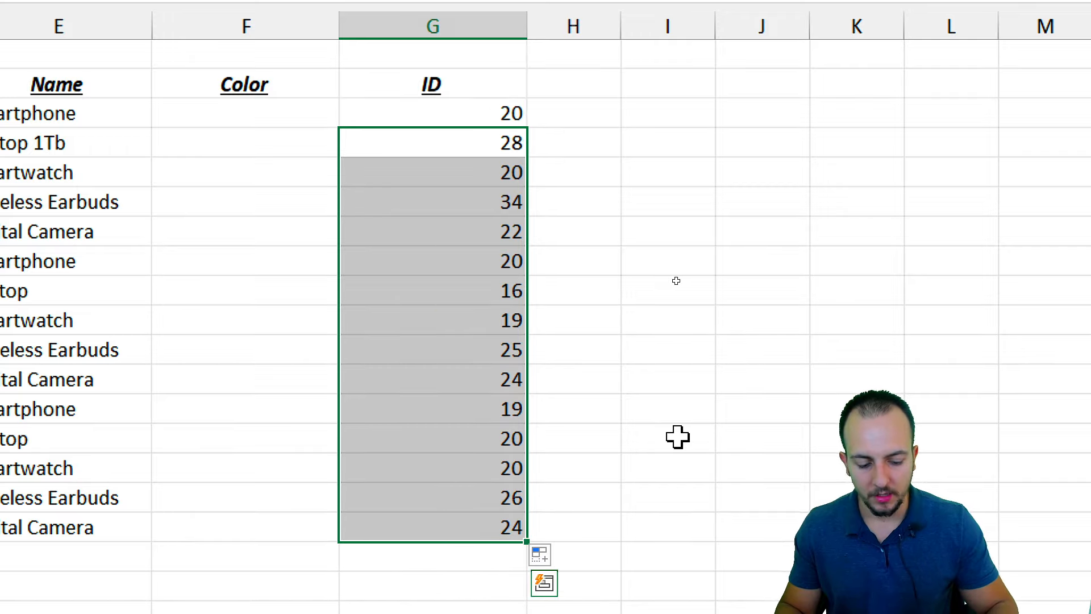
key("Delete")
left_click(470, 142)
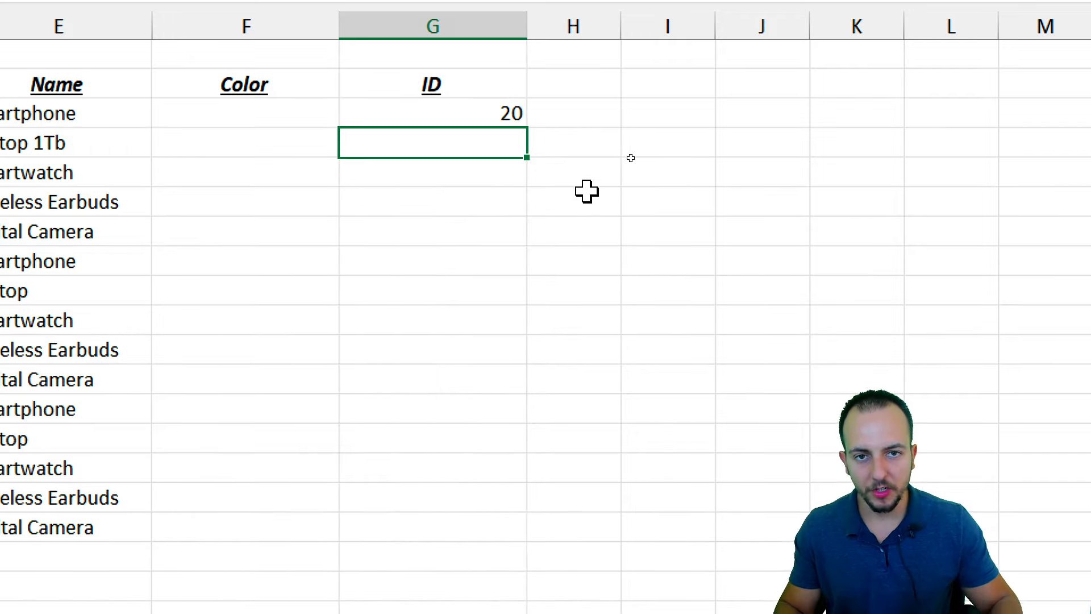
type("=")
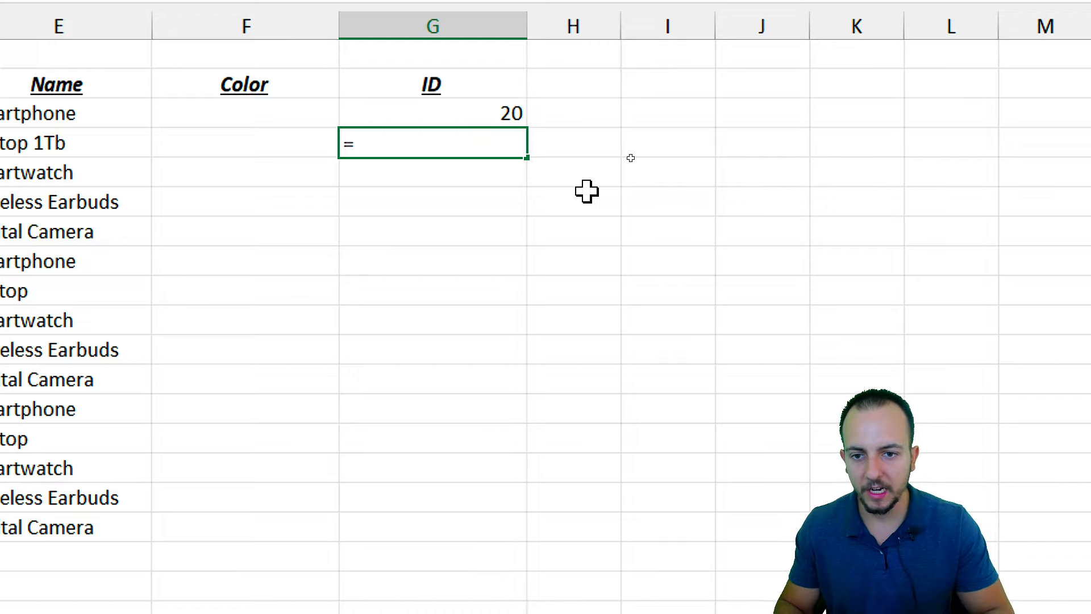
type("len")
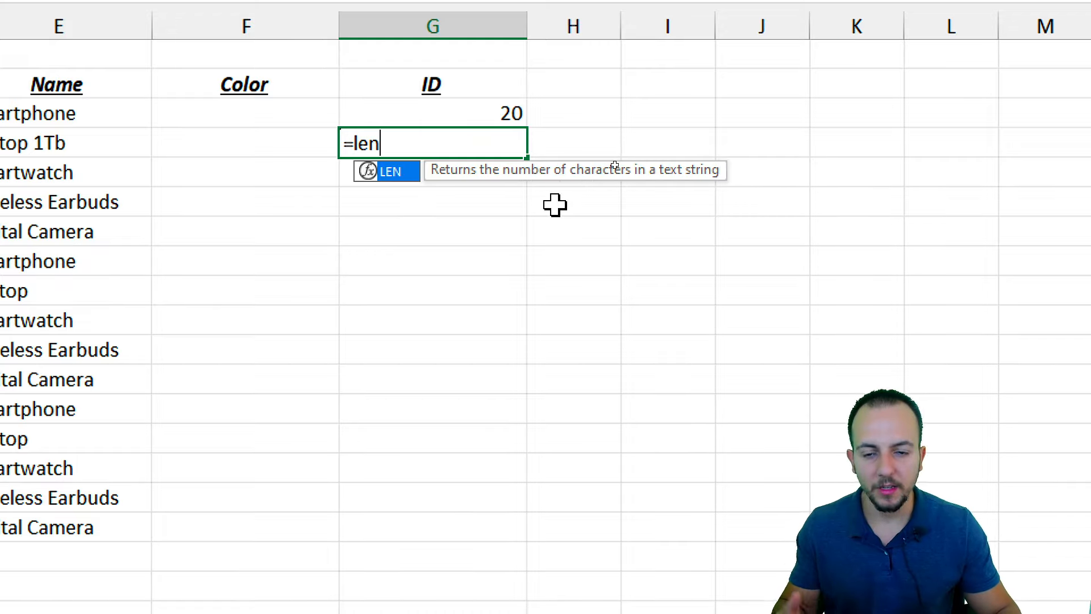
double_click(407, 171)
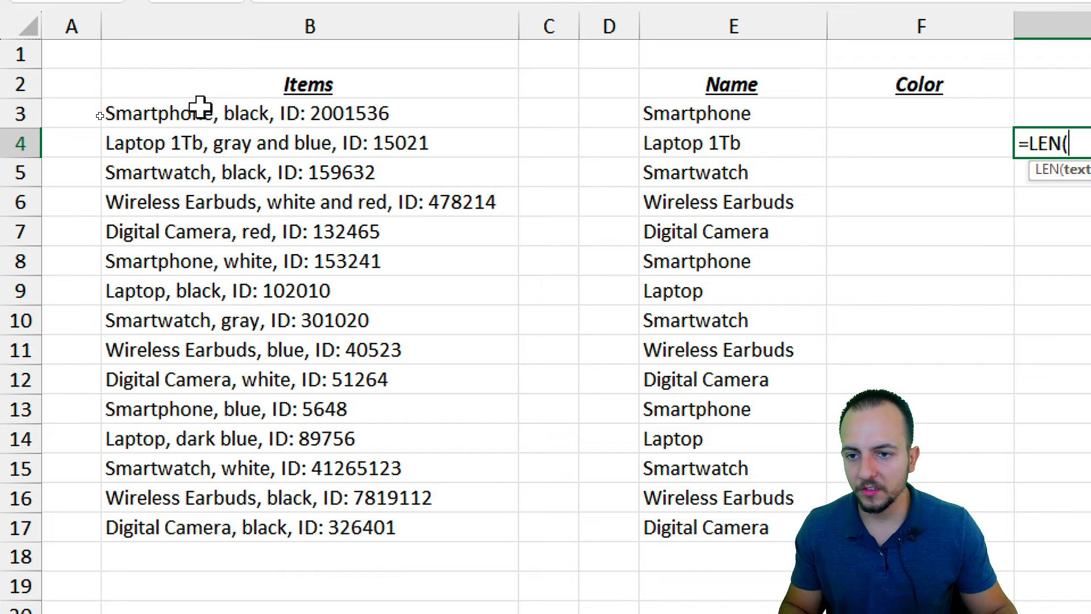
left_click(188, 111)
key("Return")
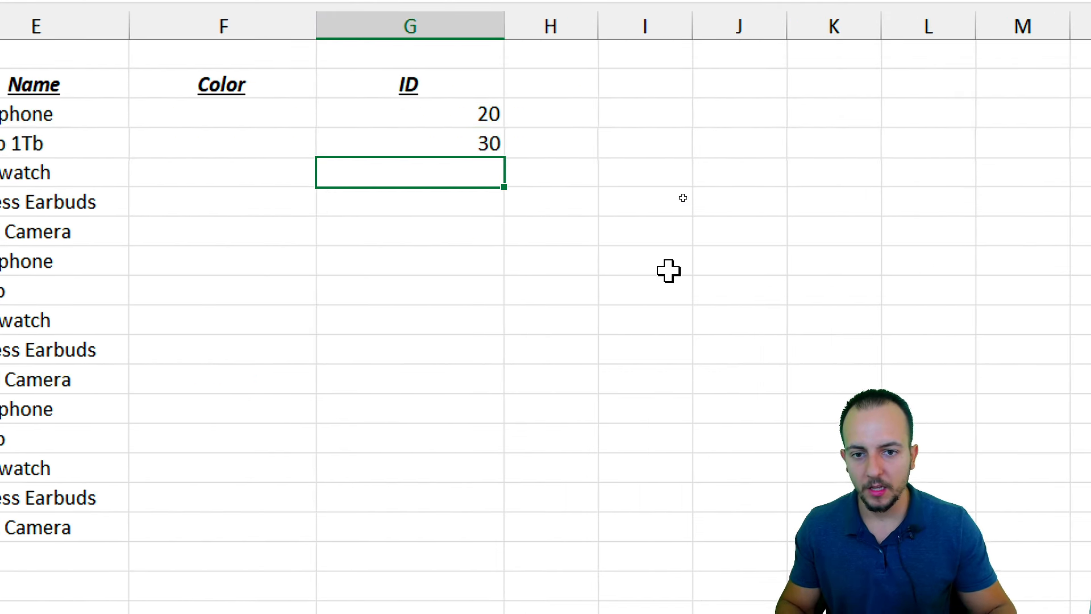
Compare the ID start position 20 in G3 with the total length 30 in G4
left_click(446, 112)
left_click(449, 141)
left_click(446, 116)
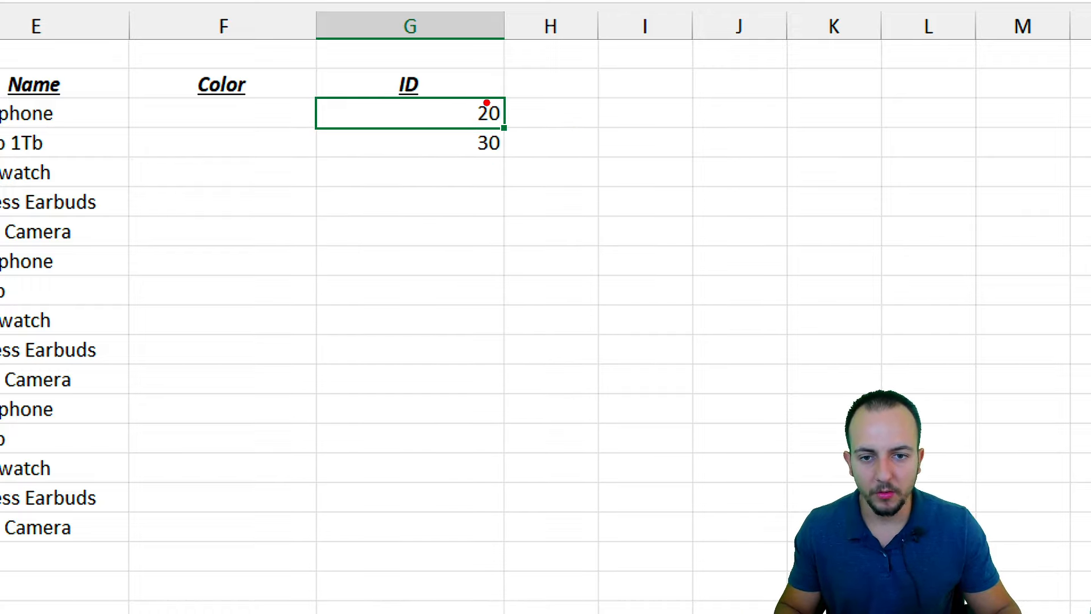
left_click_drag(462, 128, 510, 153)
mouse_move(410, 291)
left_mouse_down()
mouse_move(295, 290)
mouse_move(634, 290)
left_mouse_up()
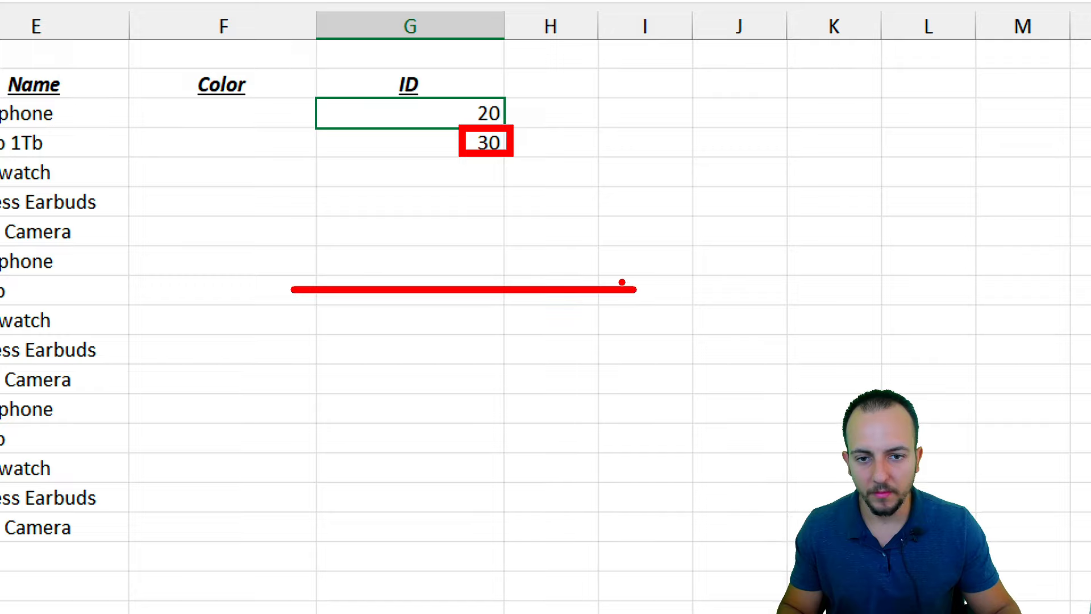
left_click_drag(470, 94, 513, 129)
mouse_move(297, 252)
left_mouse_down()
mouse_move(519, 253)
mouse_move(628, 278)
left_mouse_up()
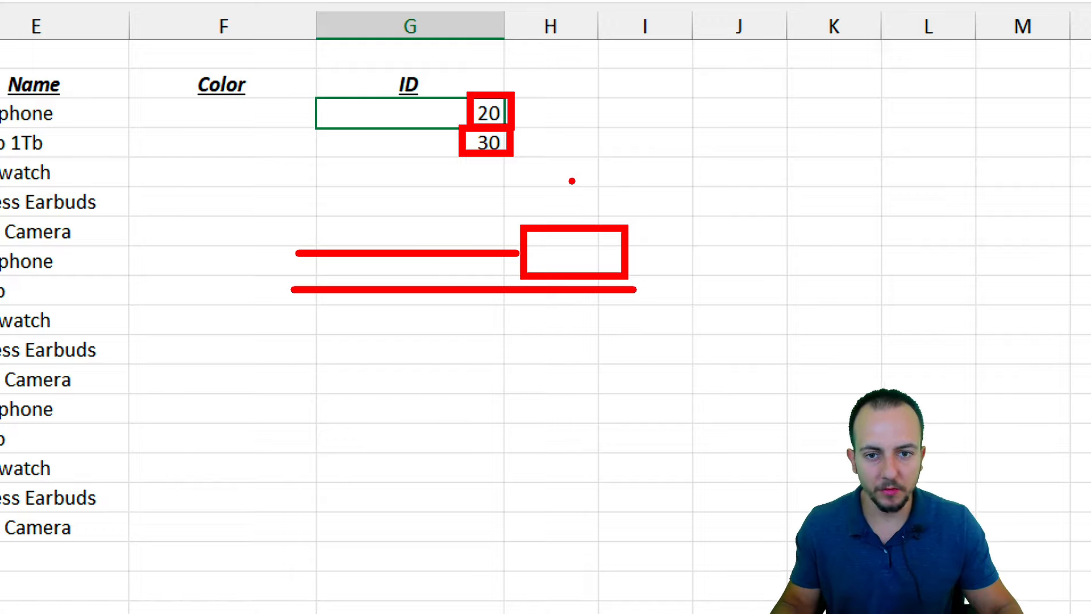
key("Escape")
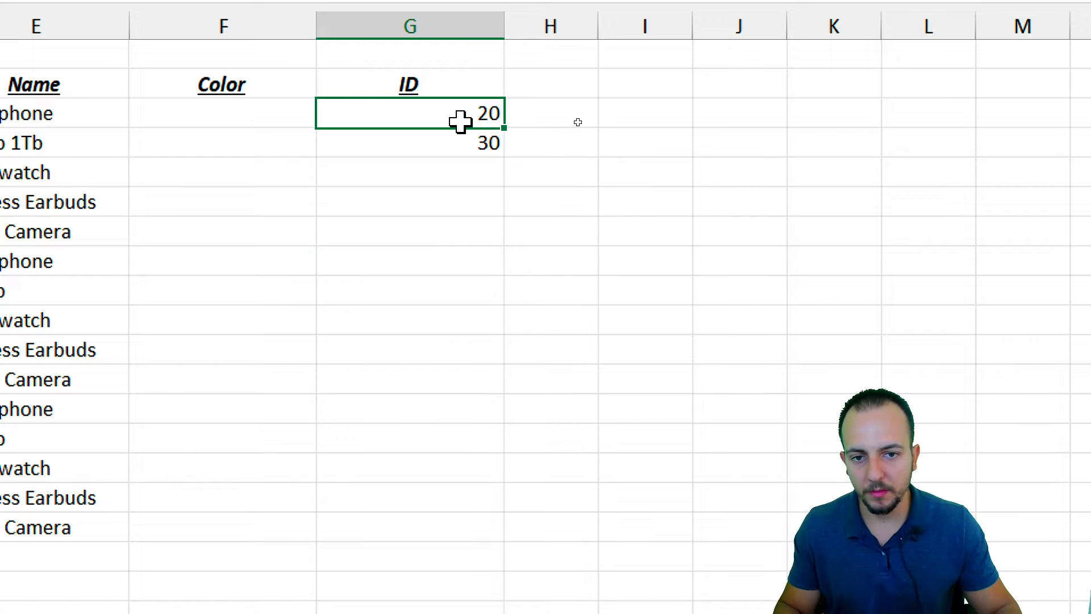
Delete the two helper values in G3:G4 and return to G3
left_click_drag(460, 120, 460, 142)
key("Delete")
key("Up")
key("Down")
Enter =RIGHT(B3,LEN(B3)-FIND("ID: ",B3)) in G3
type("=")
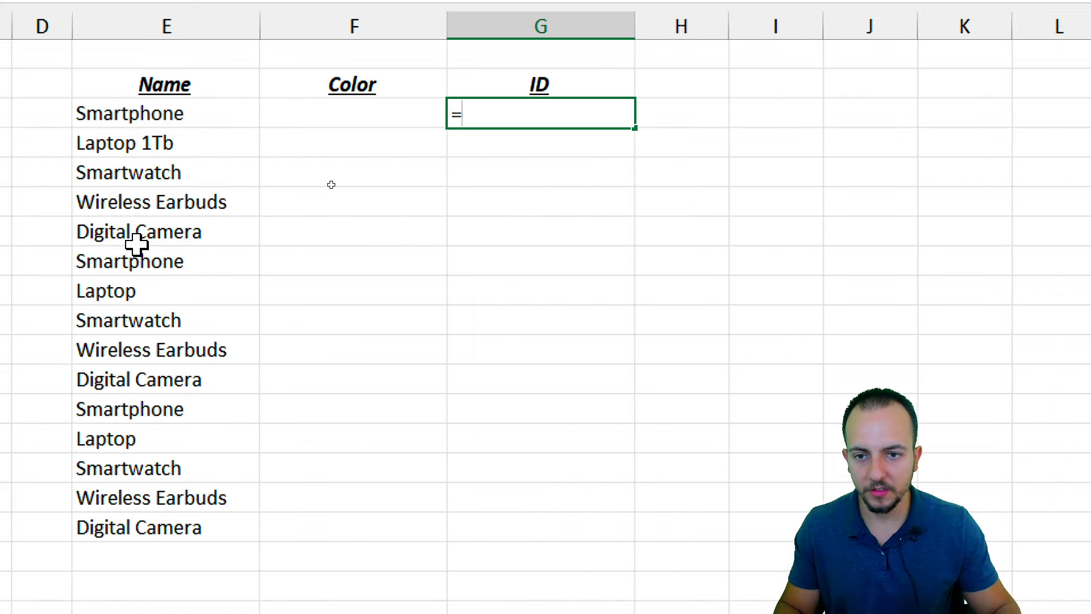
type("right")
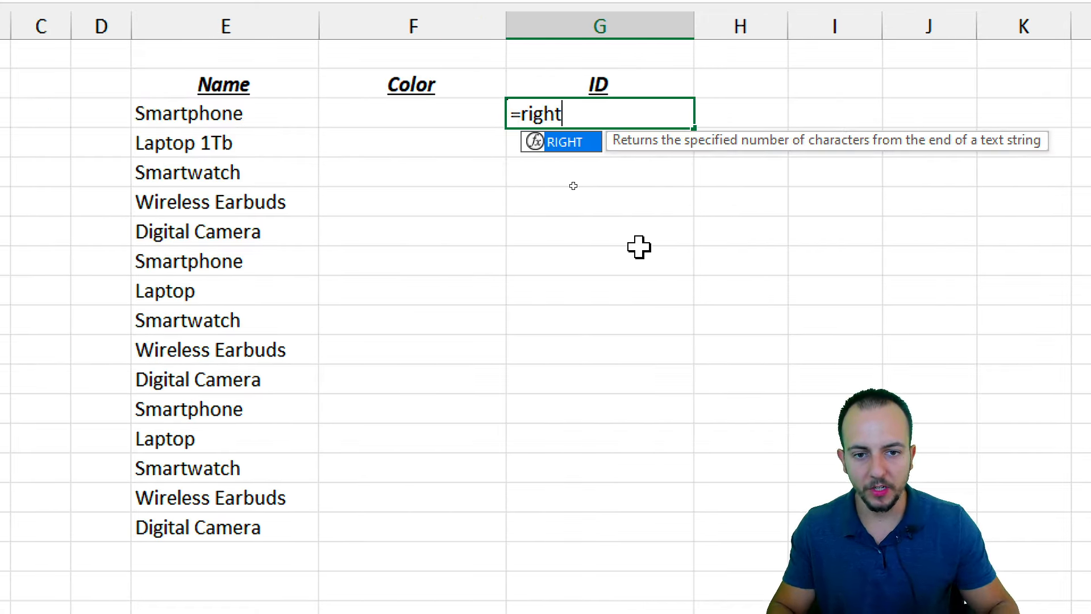
key("Tab")
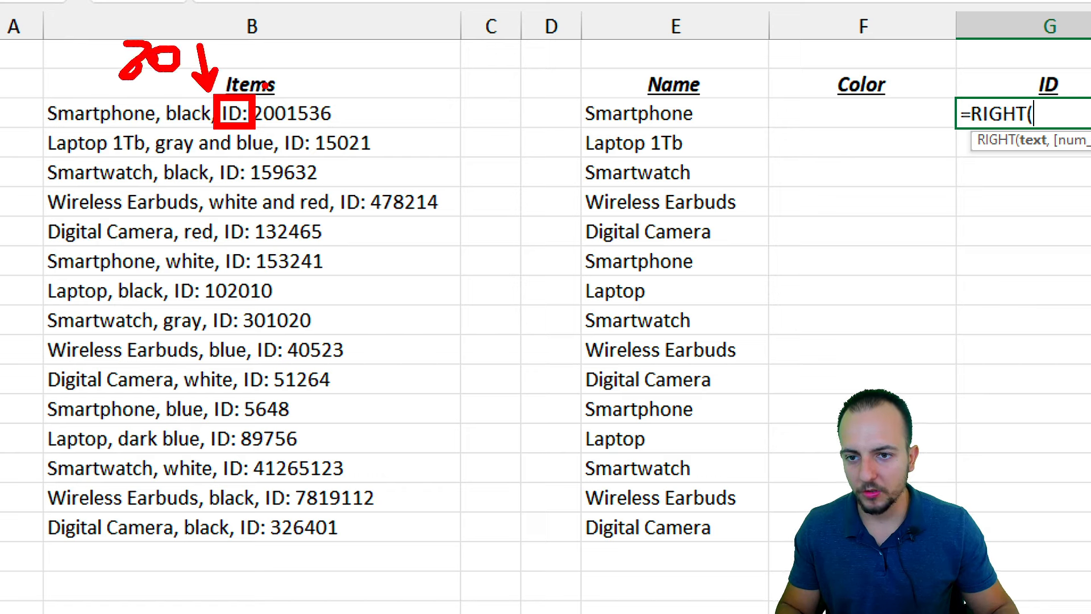
left_click(103, 114)
type(",")
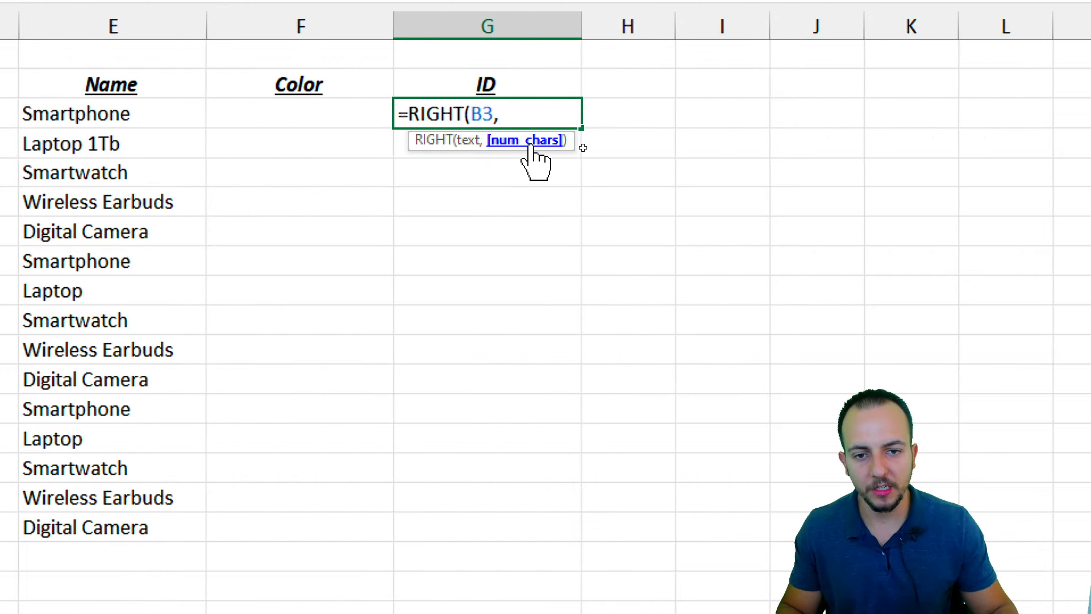
type("len")
double_click(551, 166)
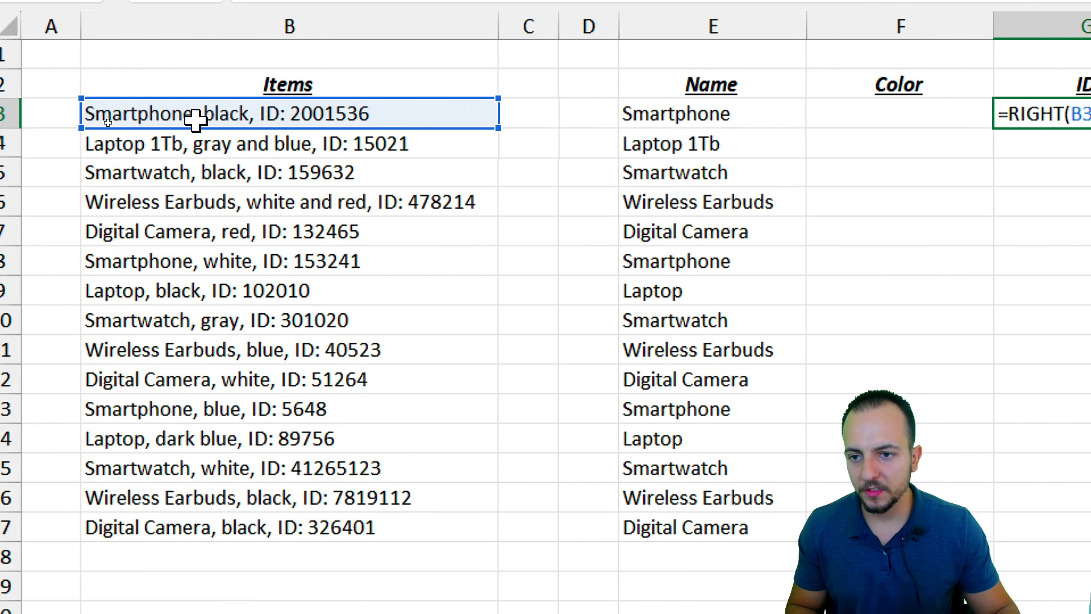
left_click(195, 118)
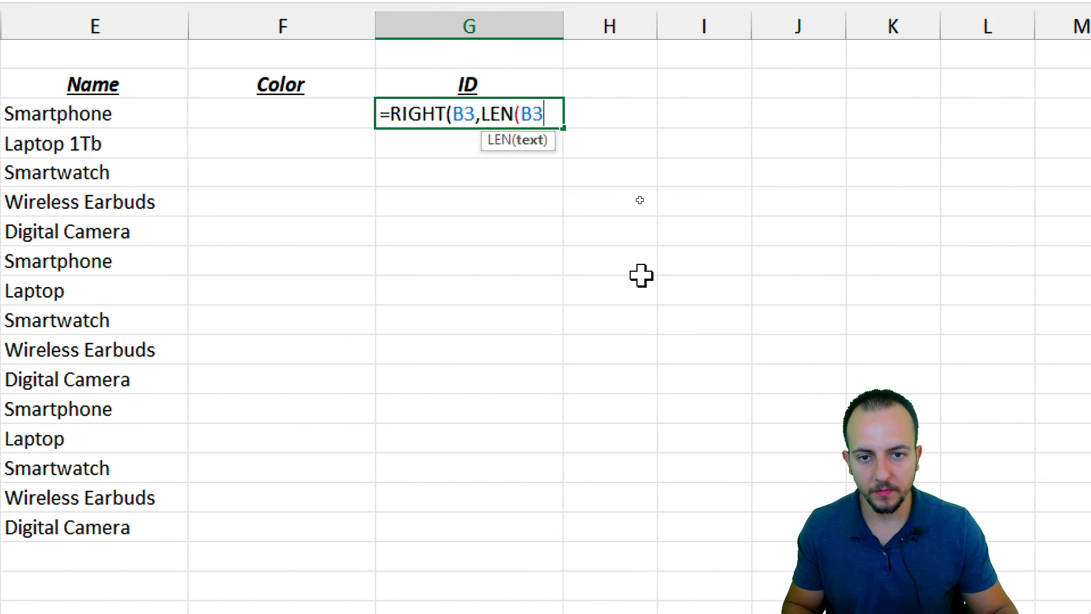
type(")-FIND(\"ID")
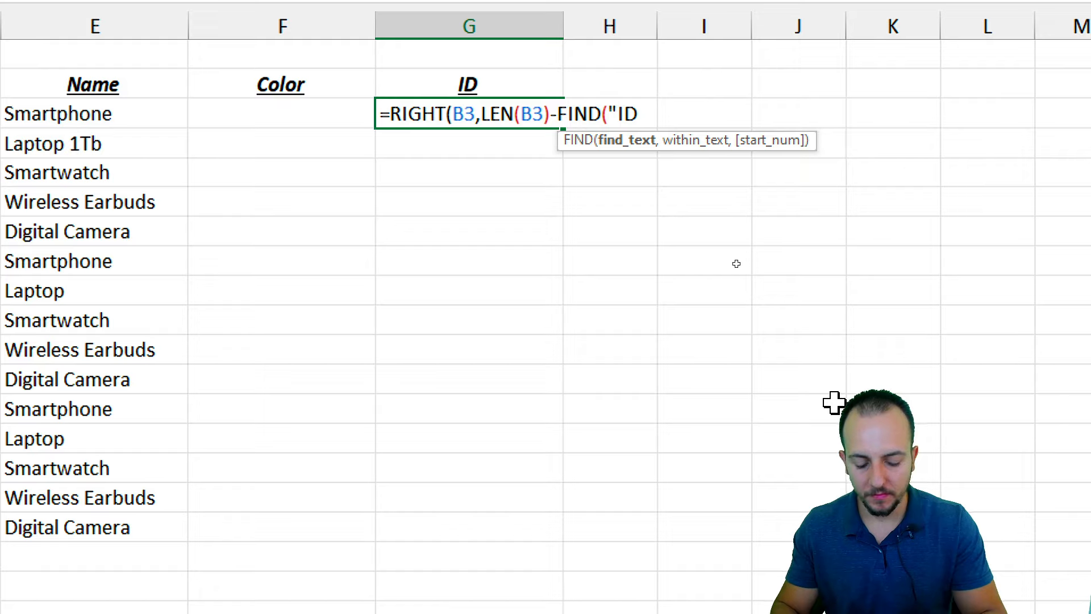
type(": \"")
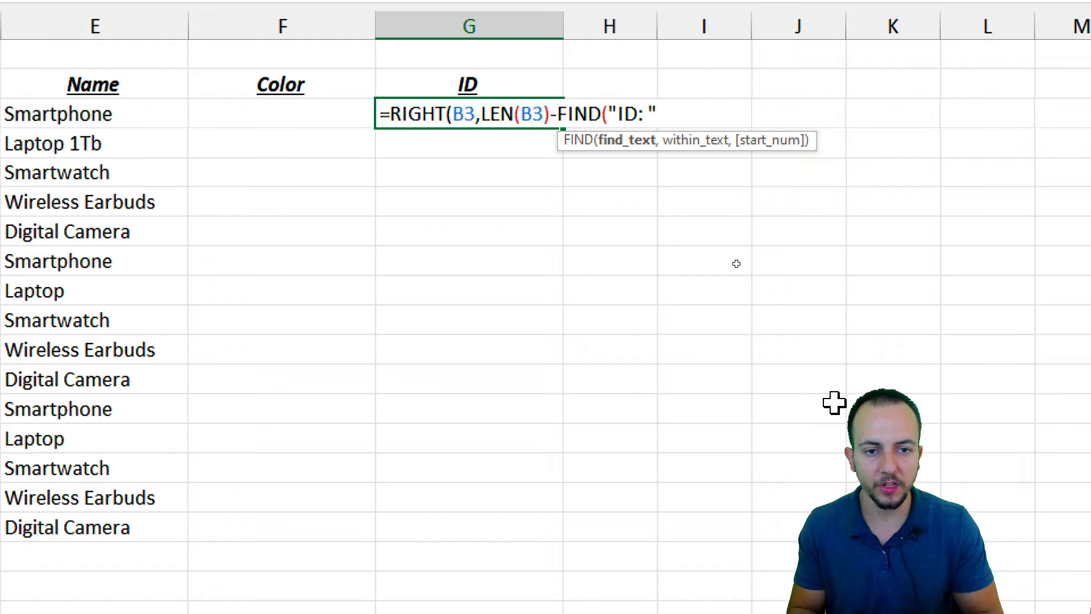
type(",")
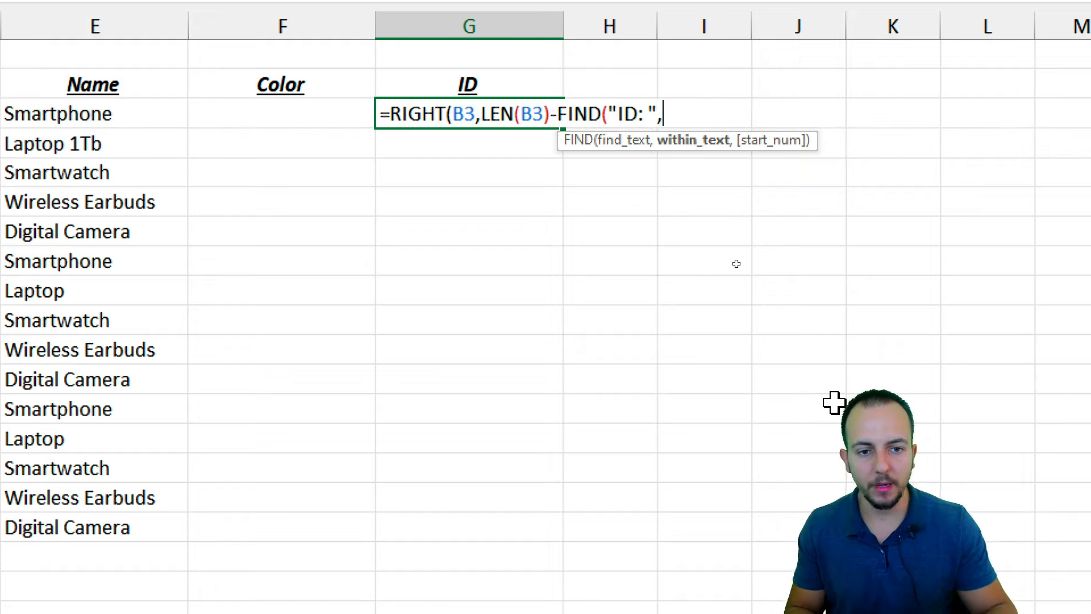
scroll(136, 275, "left", 3)
left_click(186, 117)
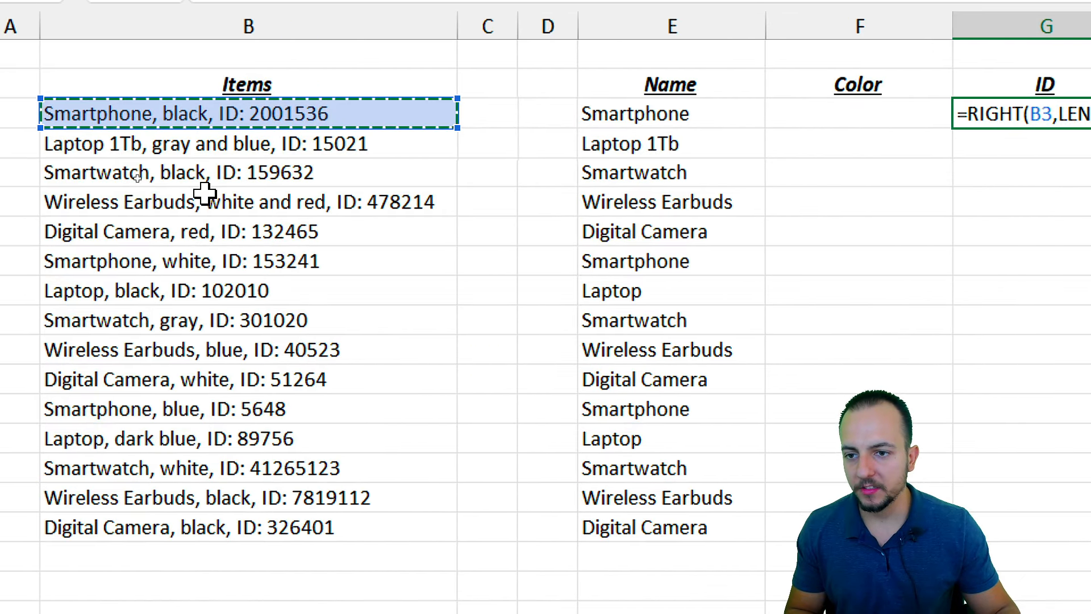
scroll(966, 371, "right", 4)
scroll(959, 370, "right", 1)
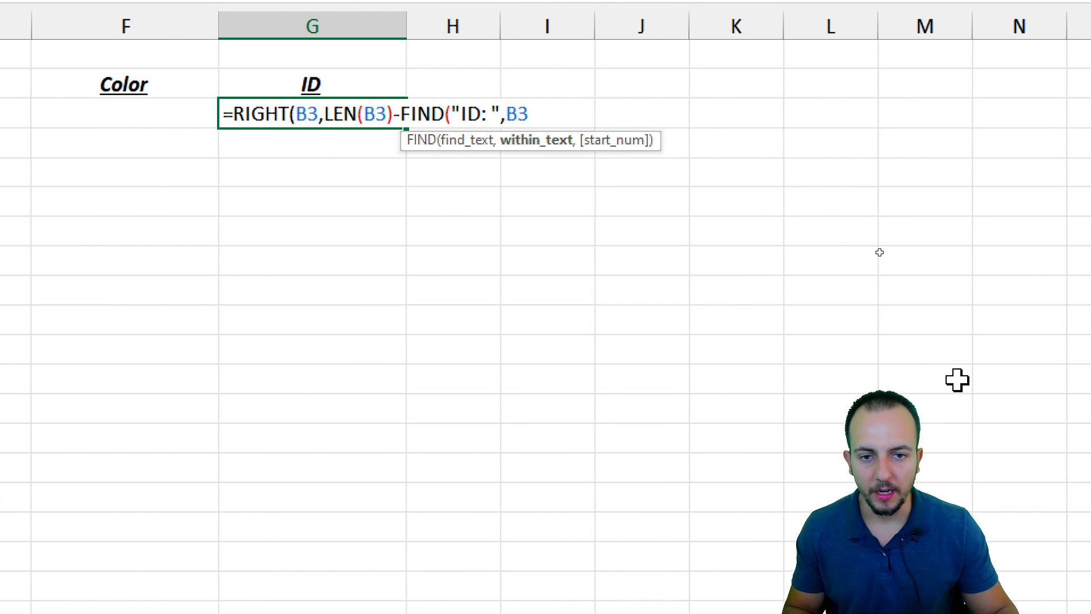
type(")")
key("Return")
scroll(398, 180, "left", 1)
Copy the ID formula to G17, then add -3 after the FIND part and refill the column
left_click(485, 113)
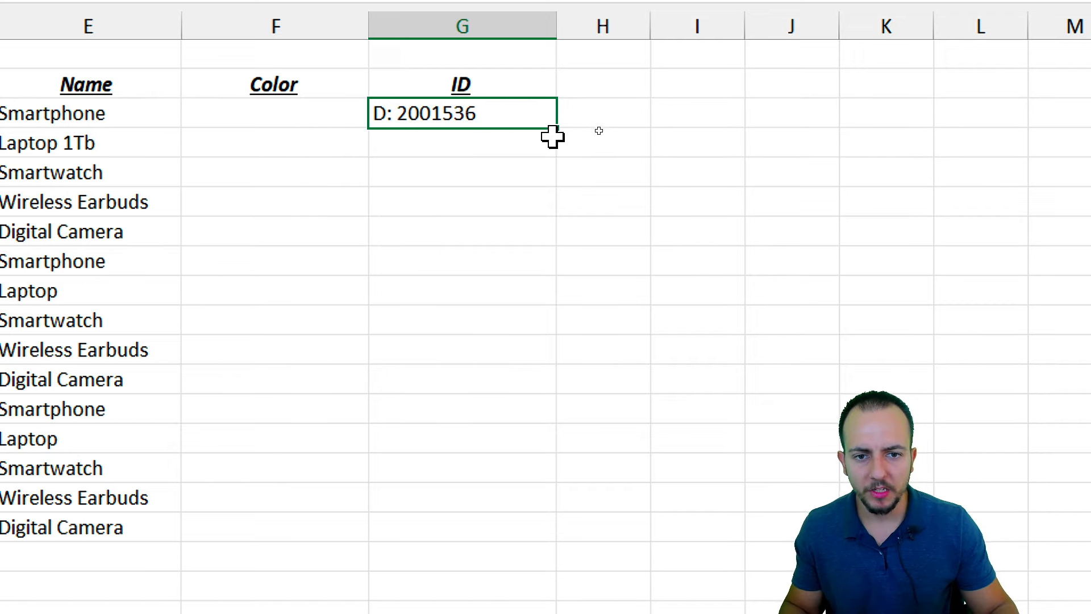
left_click_drag(557, 128, 520, 539)
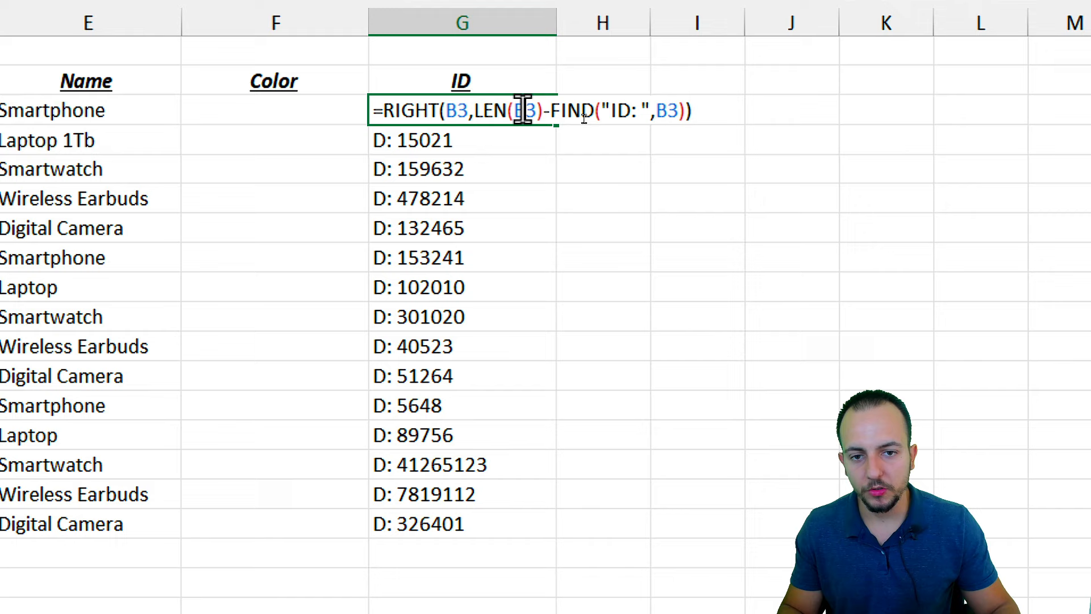
left_click(519, 110)
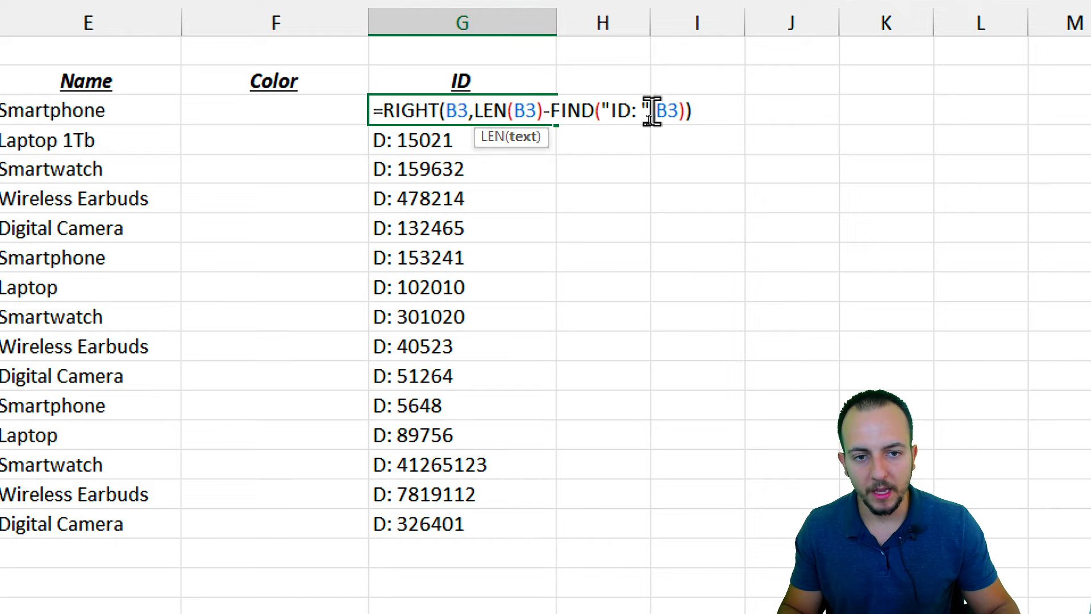
left_click_drag(550, 110, 687, 112)
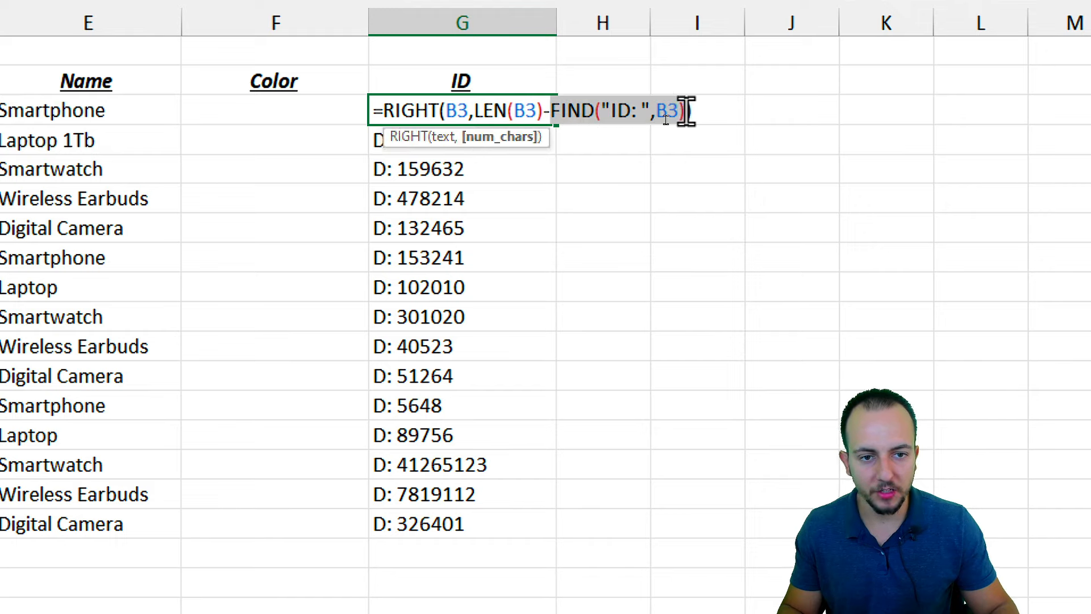
left_click(686, 112)
type("-3")
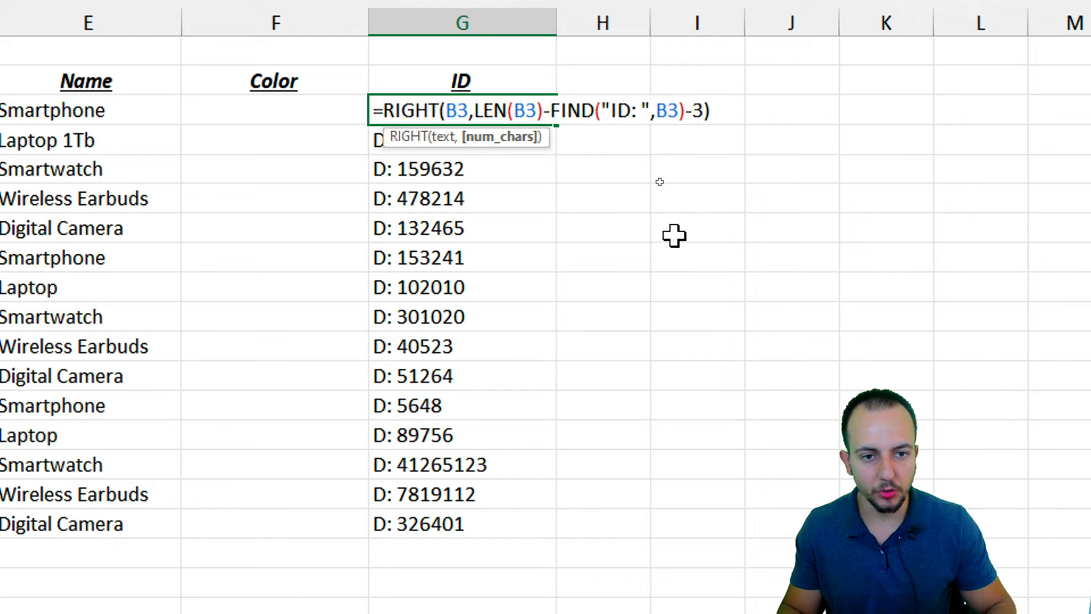
key("ctrl+Return")
double_click(556, 124)
left_click(455, 115)
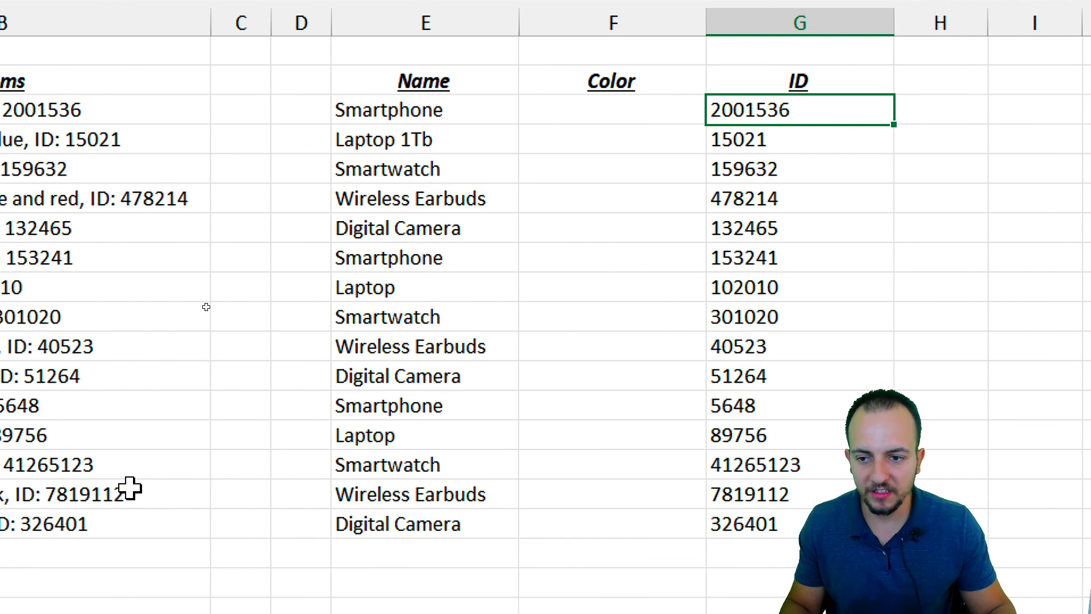
left_click(250, 202)
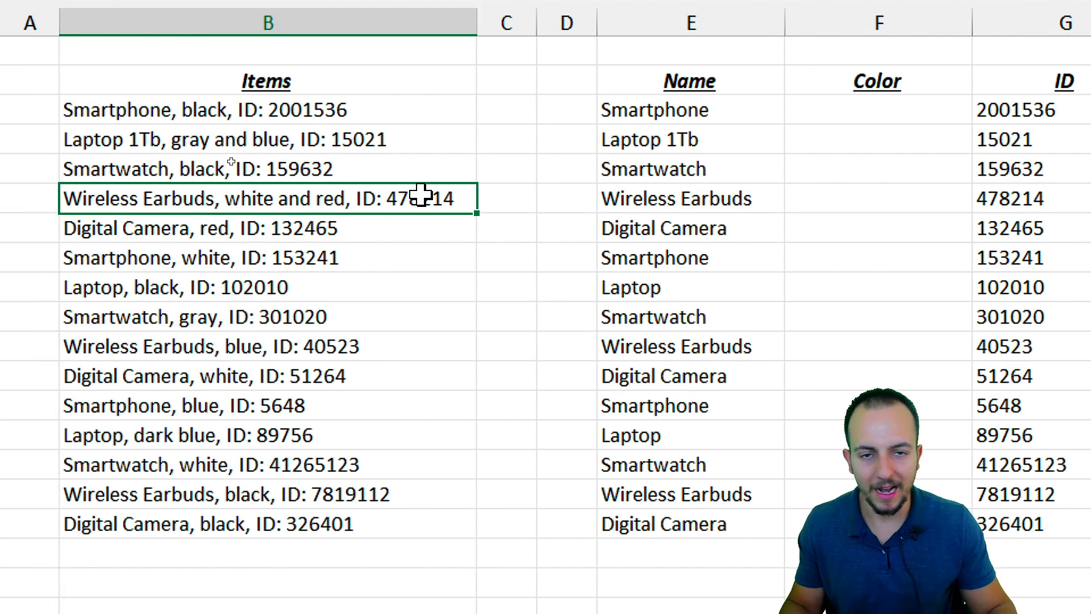
double_click(392, 228)
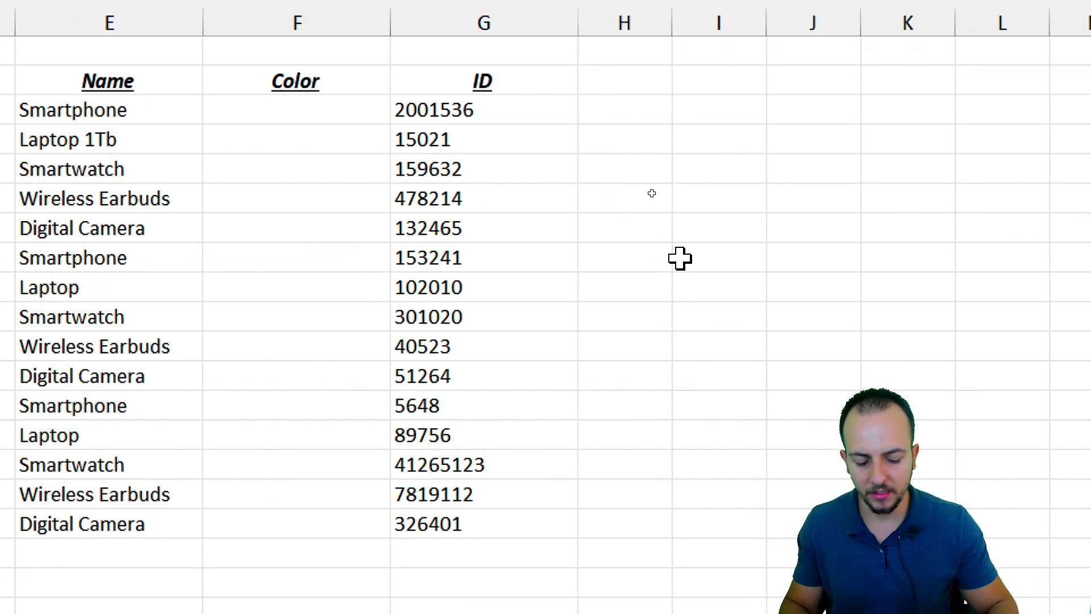
key("Return")
left_click(522, 228)
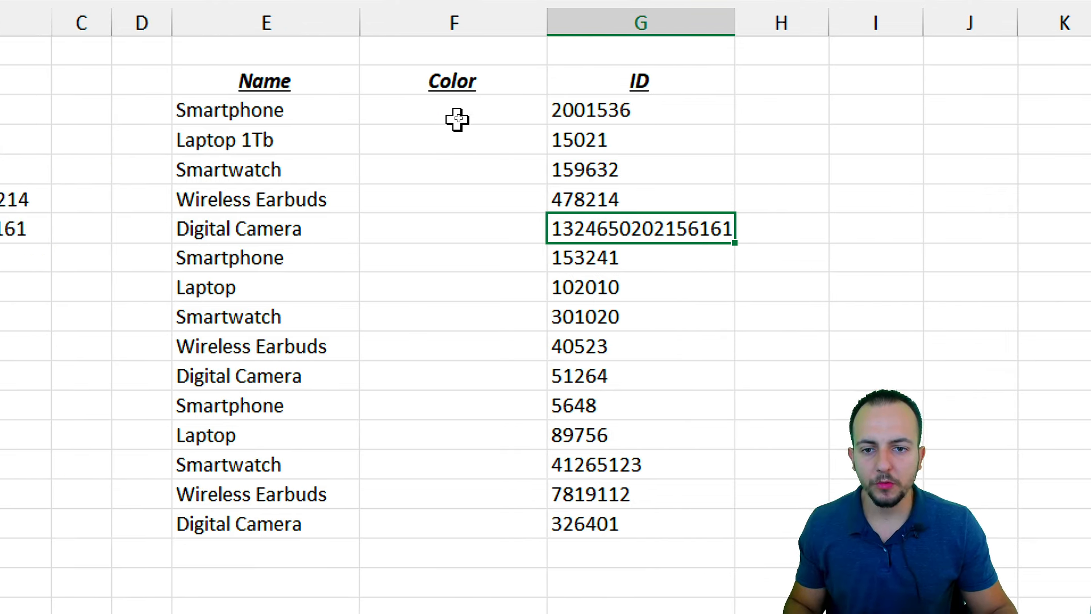
Type =MID(B3,11,5) into F3 without confirming it
left_click(267, 111)
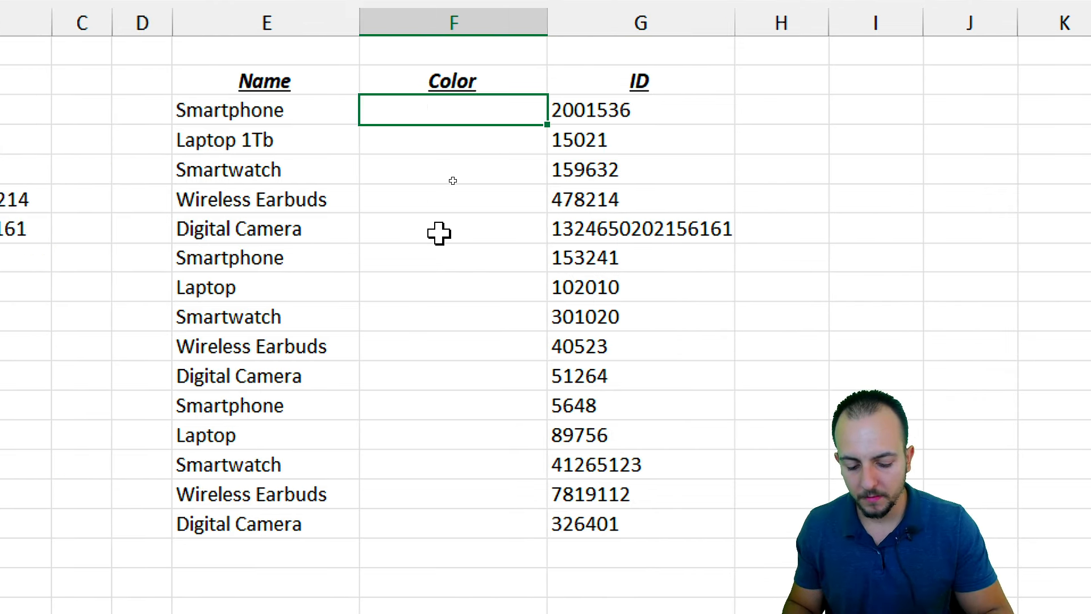
type("=")
type("MID(")
left_click(310, 110)
type(",")
type("11")
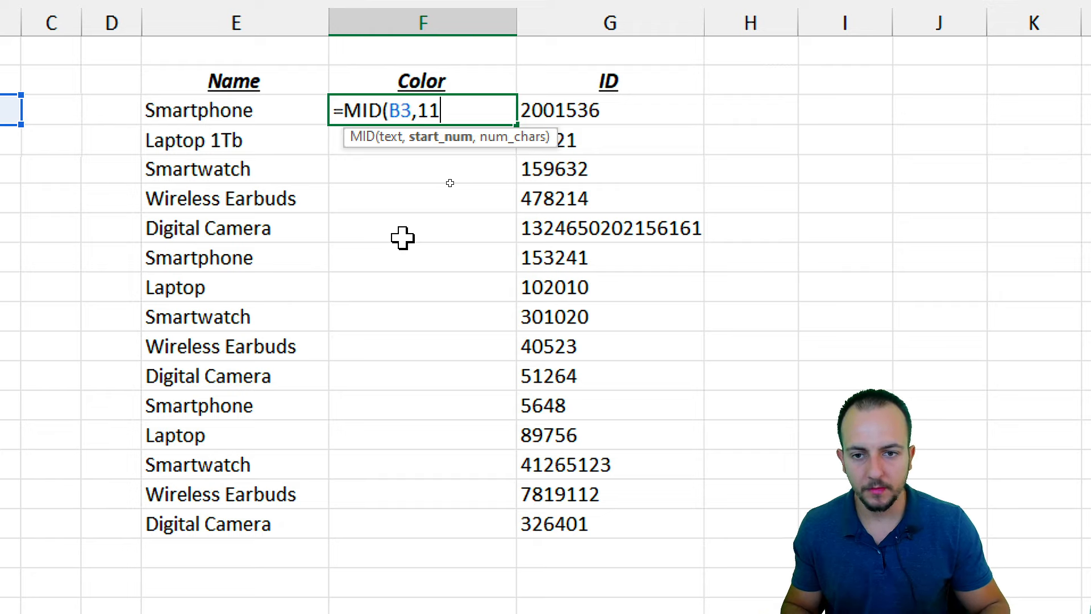
type(",")
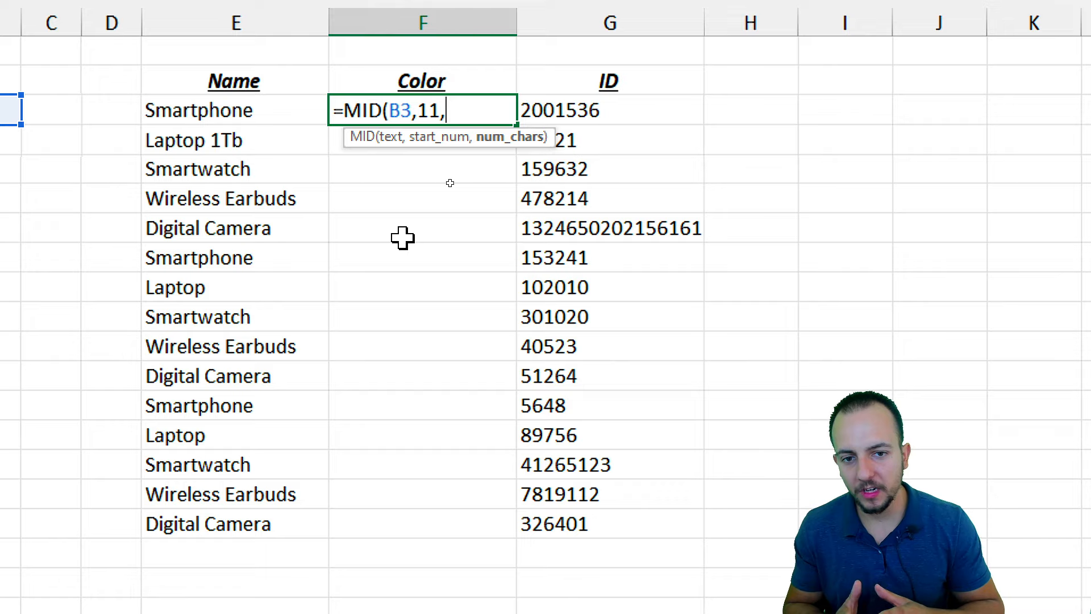
type("5")
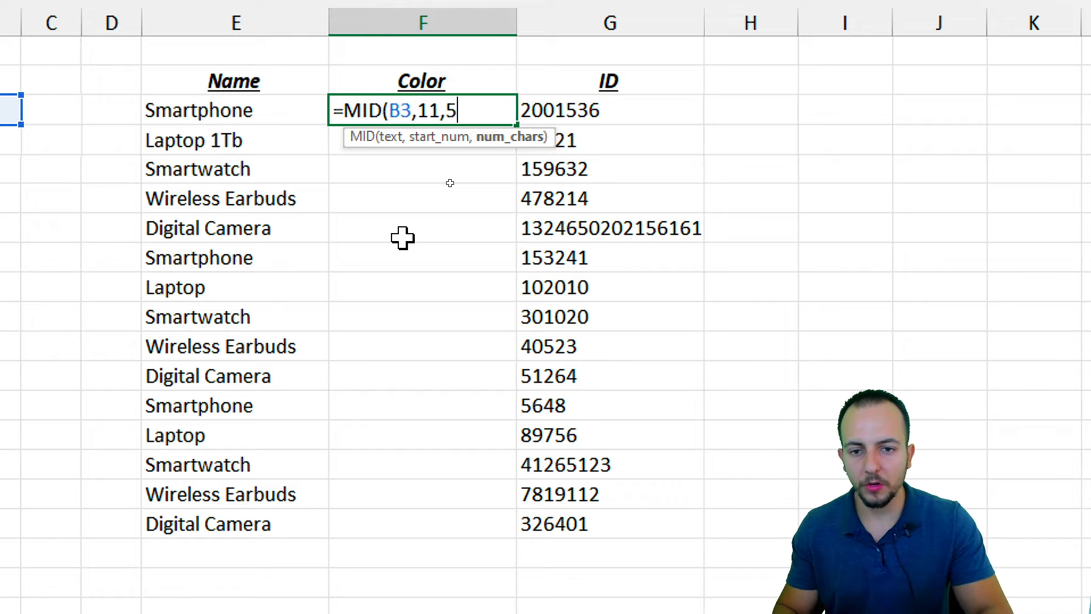
type(")")
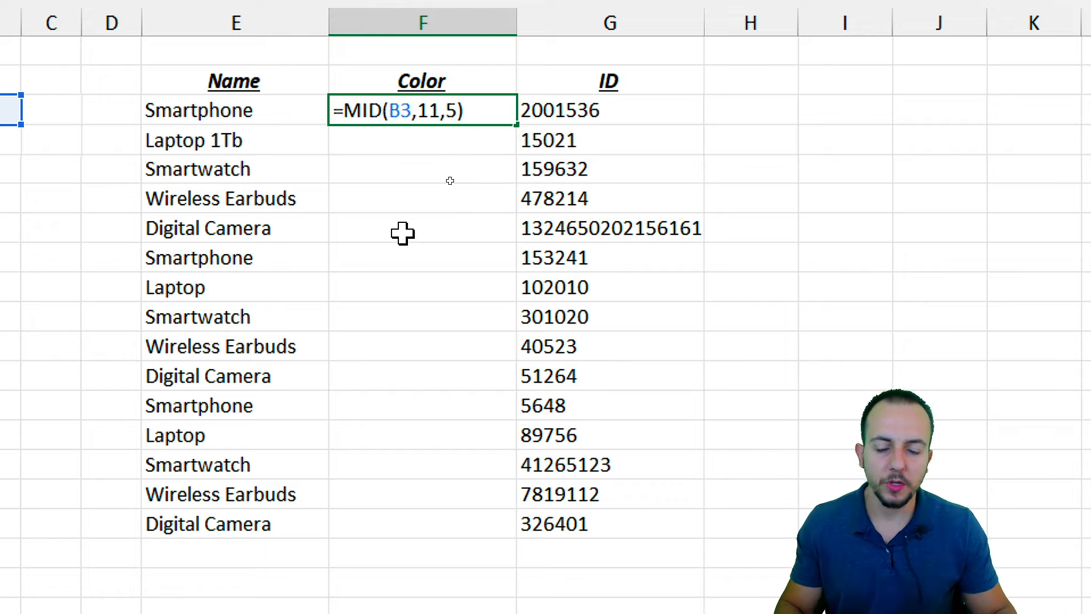
Annotate the first 11 characters of B3 on screen
key("ctrl+2")
left_click_drag(112, 60, 82, 113)
left_click_drag(239, 60, 219, 116)
left_click_drag(102, 86, 228, 85)
left_click_drag(152, 36, 142, 71)
left_click_drag(179, 36, 183, 63)
left_click_drag(170, 65, 200, 64)
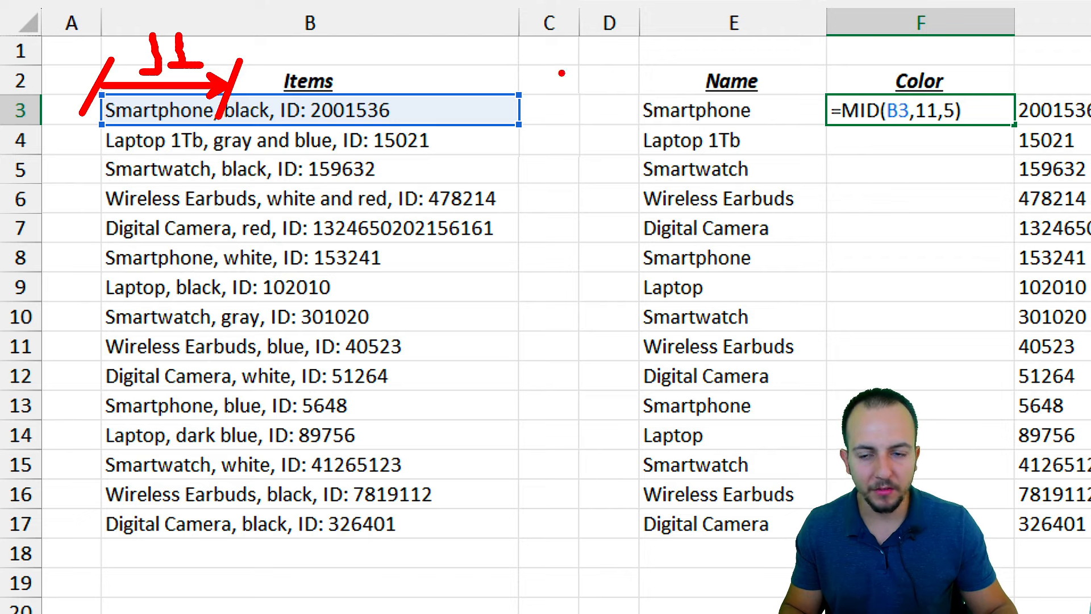
Mark the start and 5-character span in B3, then confirm the MID formula in F3
mouse_move(287, 67)
left_mouse_down()
mouse_move(298, 89)
mouse_move(315, 76)
mouse_move(314, 106)
left_mouse_up()
left_click_drag(300, 27, 265, 71)
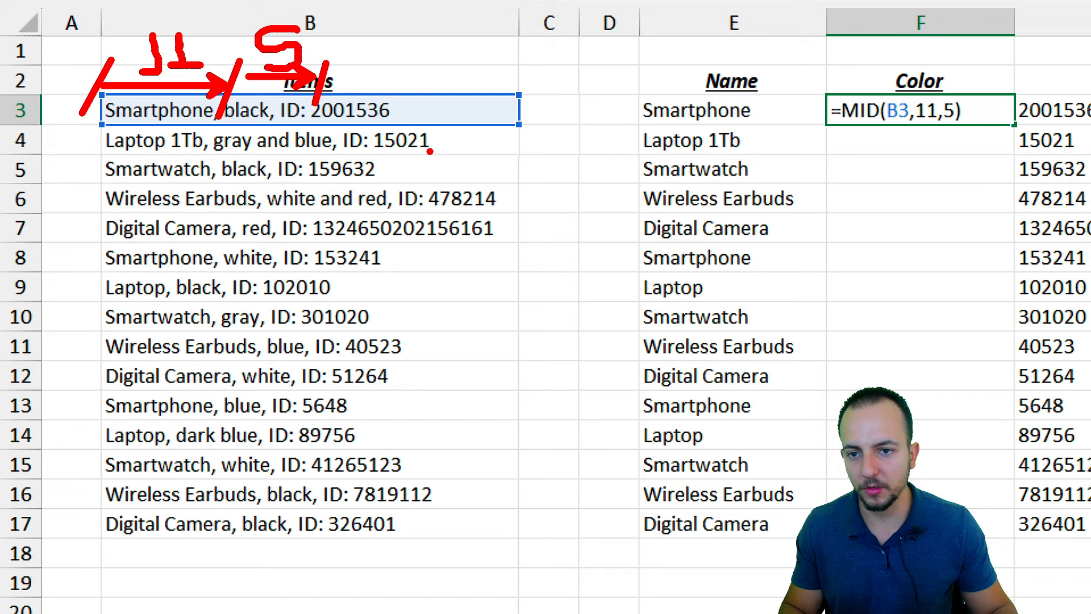
key("Escape")
key("Return")
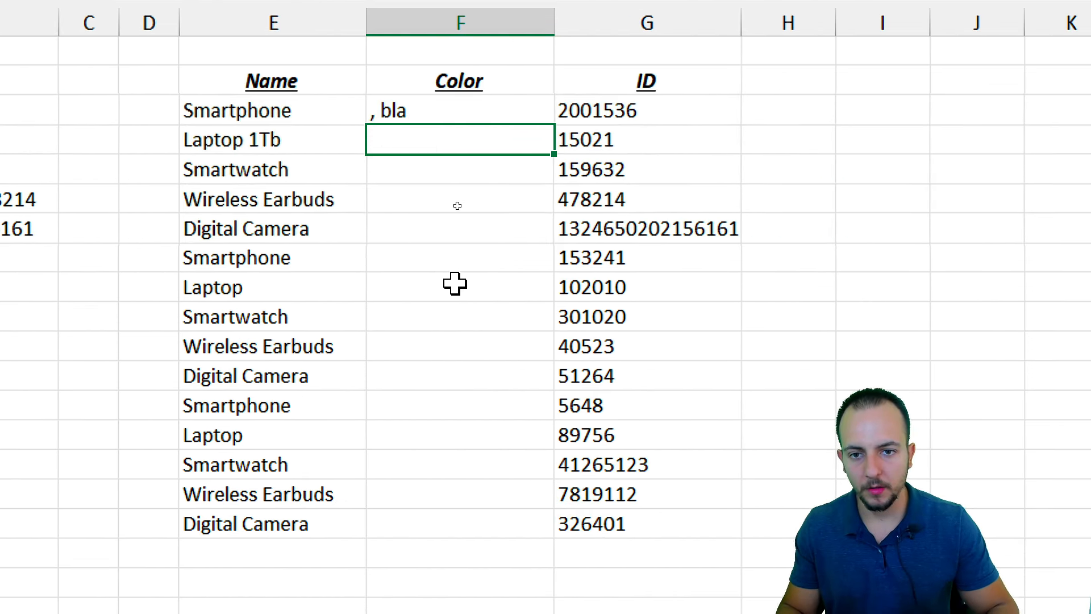
Change the MID start position in F3 from 11 to 13, giving 'black'
left_click(425, 111)
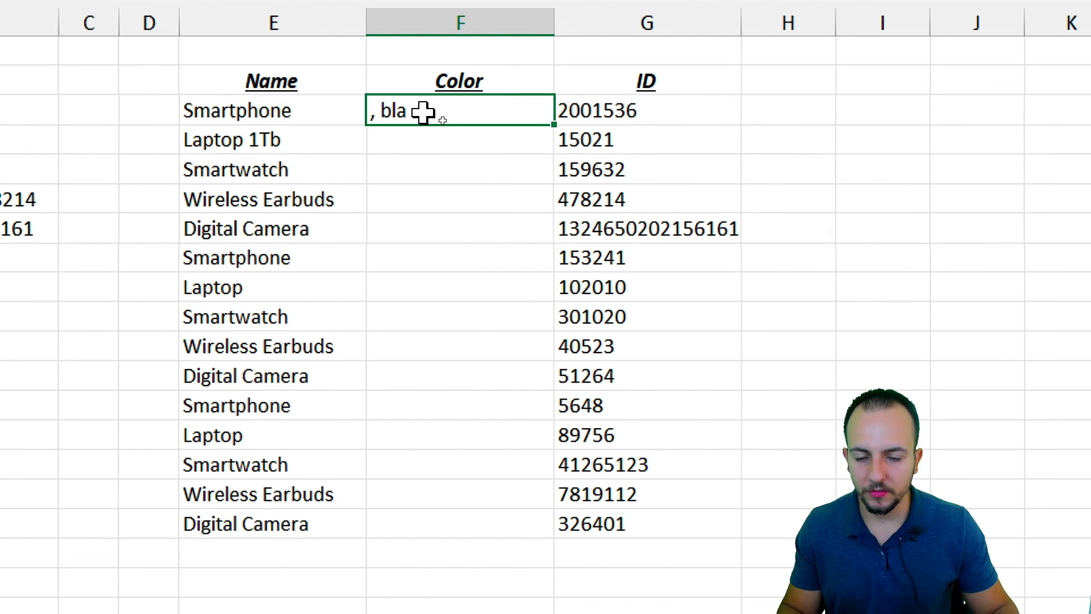
double_click(470, 108)
key("BackSpace")
type("3")
key("Return")
left_click(433, 110)
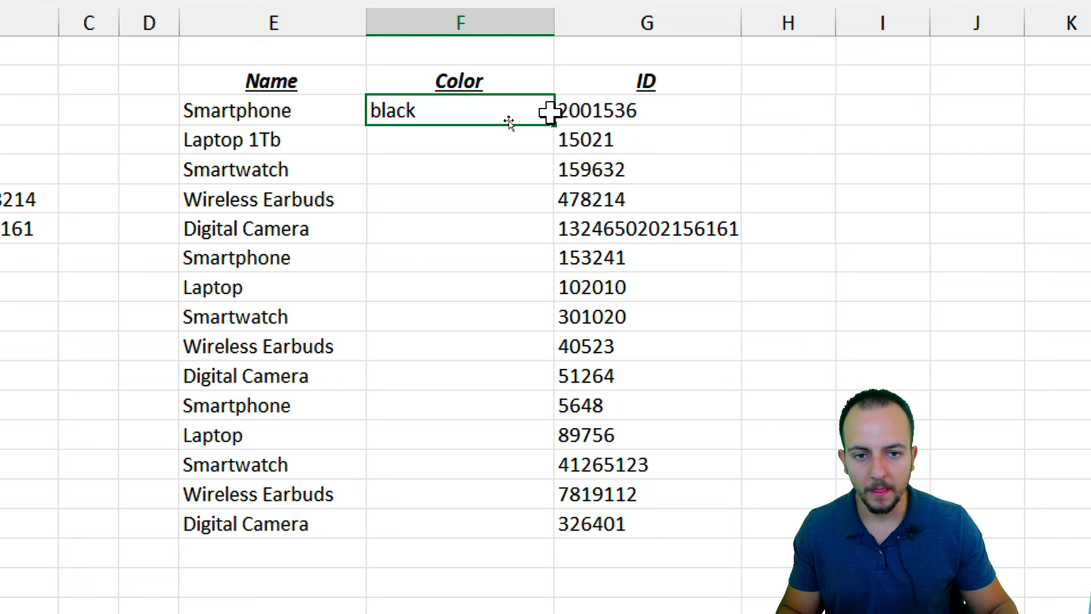
Copy the F3 formula down to row 17 and inspect wrong results like 'gray,'
left_click_drag(552, 122, 497, 524)
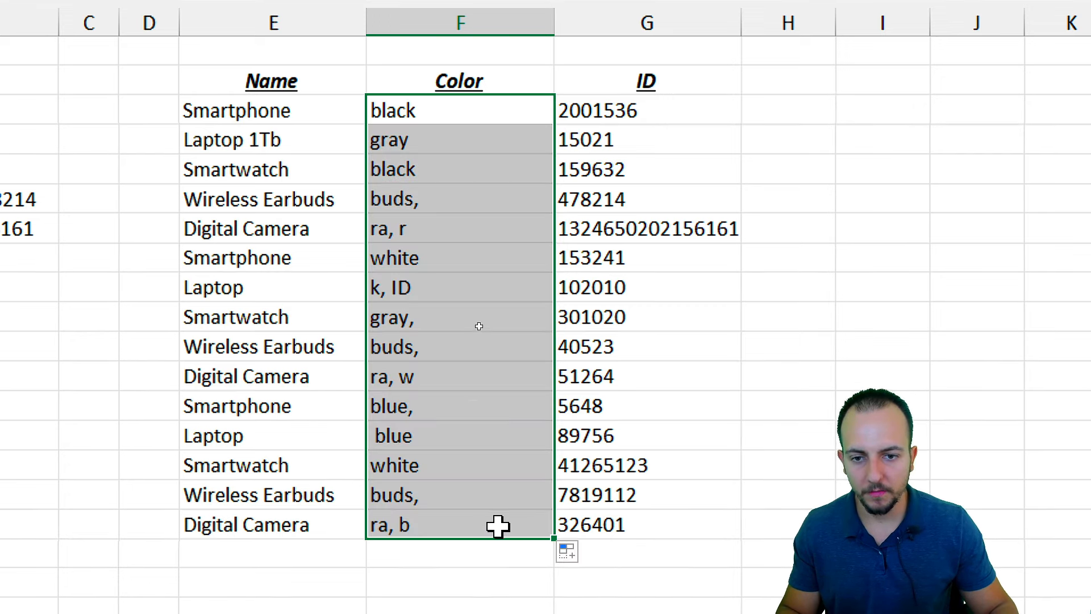
left_click(346, 109)
left_click(441, 202)
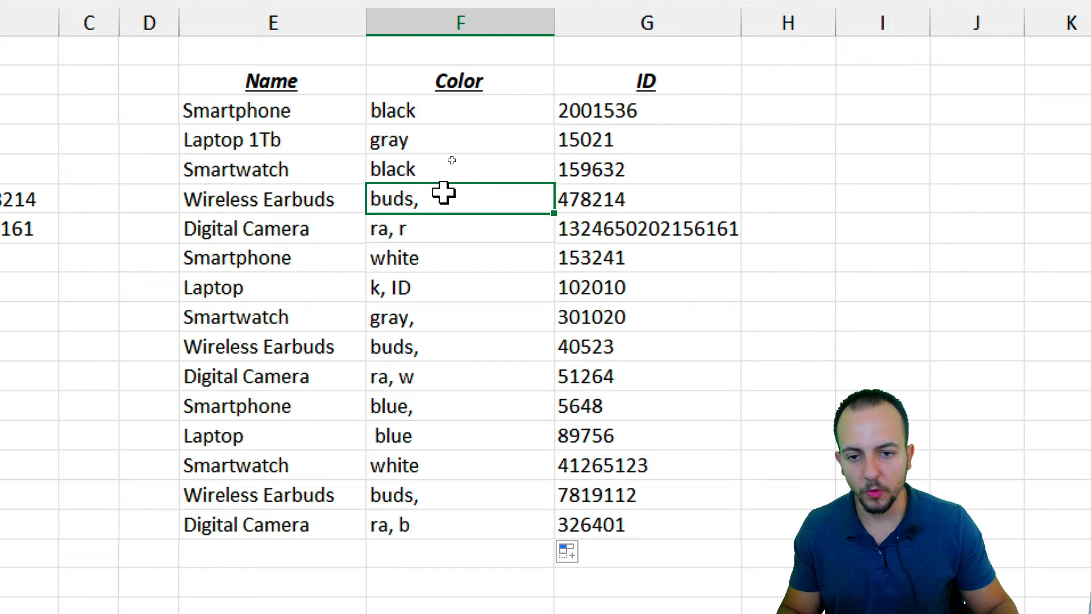
left_click(451, 248)
left_click_drag(450, 249, 451, 353)
left_click(475, 312)
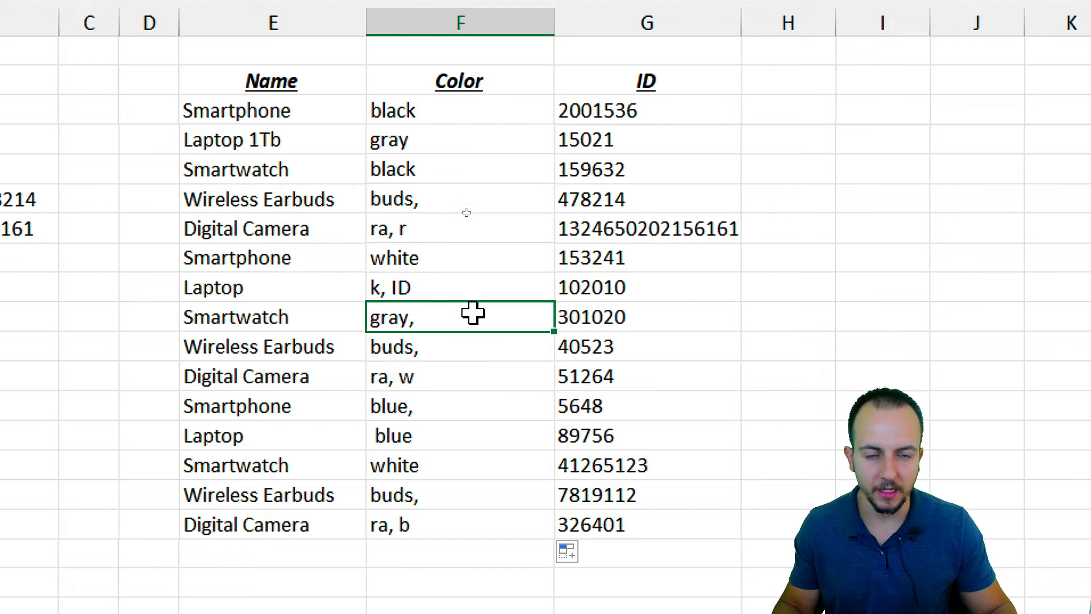
Clear the copied results in F4:F17 and the formula in F3
left_click_drag(470, 148, 466, 484)
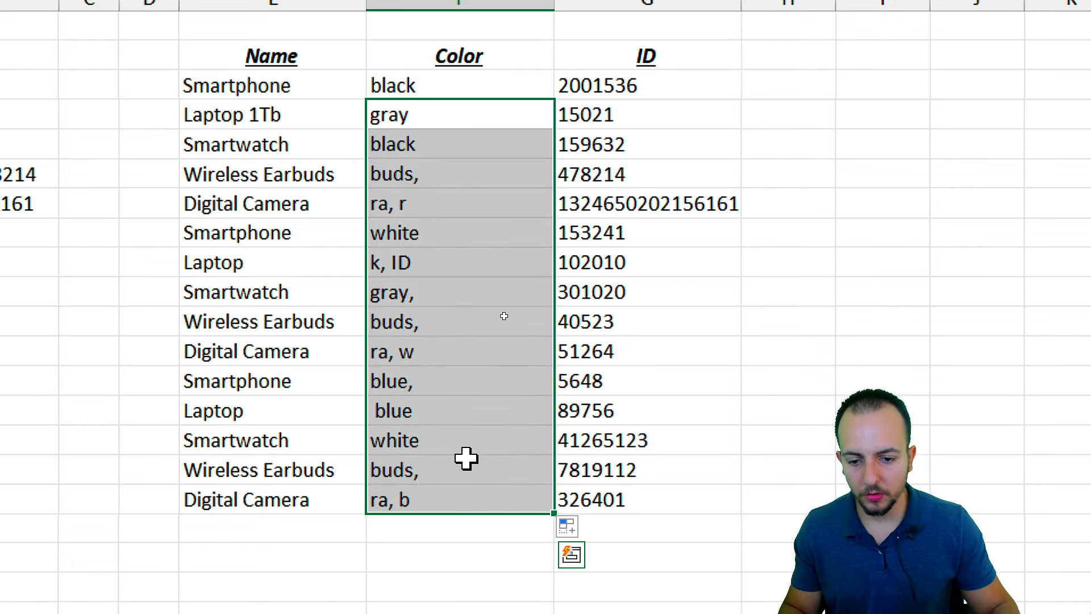
key("Delete")
left_click(460, 85)
key("Delete")
Annotate the comma position in B3
key("ctrl+2")
left_click_drag(220, 92, 219, 151)
left_click_drag(215, 102, 106, 103)
left_click_drag(275, 94, 275, 145)
left_click_drag(293, 105, 403, 105)
Enter =FIND(",",B3) in F3, returning the comma position 11
key("ctrl+z")
key("ctrl+z")
key("ctrl+z")
key("ctrl+z")
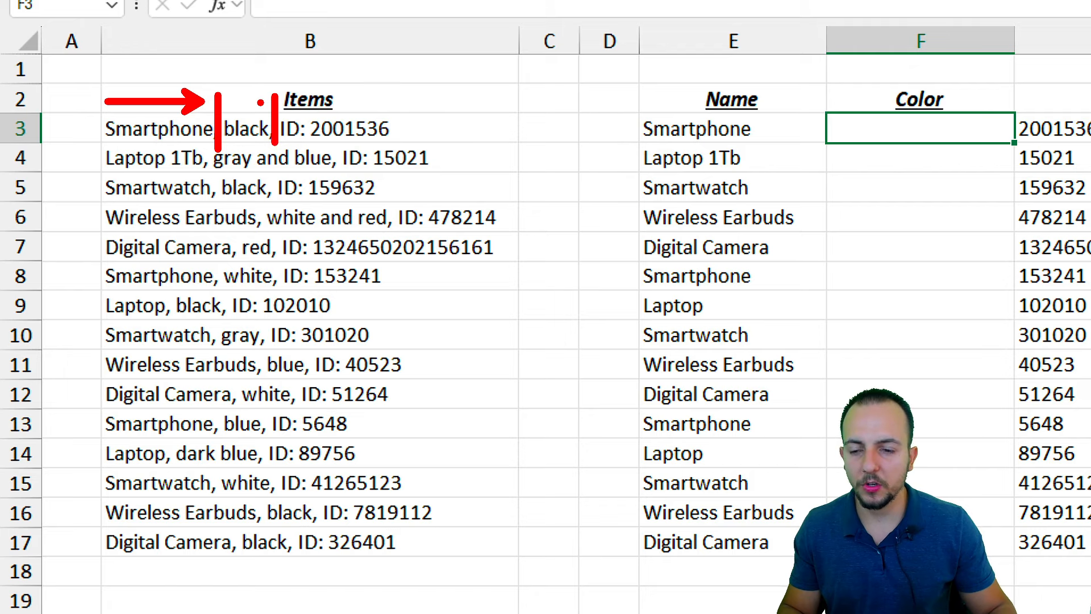
mouse_move(203, 108)
left_mouse_down()
mouse_move(228, 150)
mouse_move(216, 94)
mouse_move(234, 54)
left_mouse_up()
key("Escape")
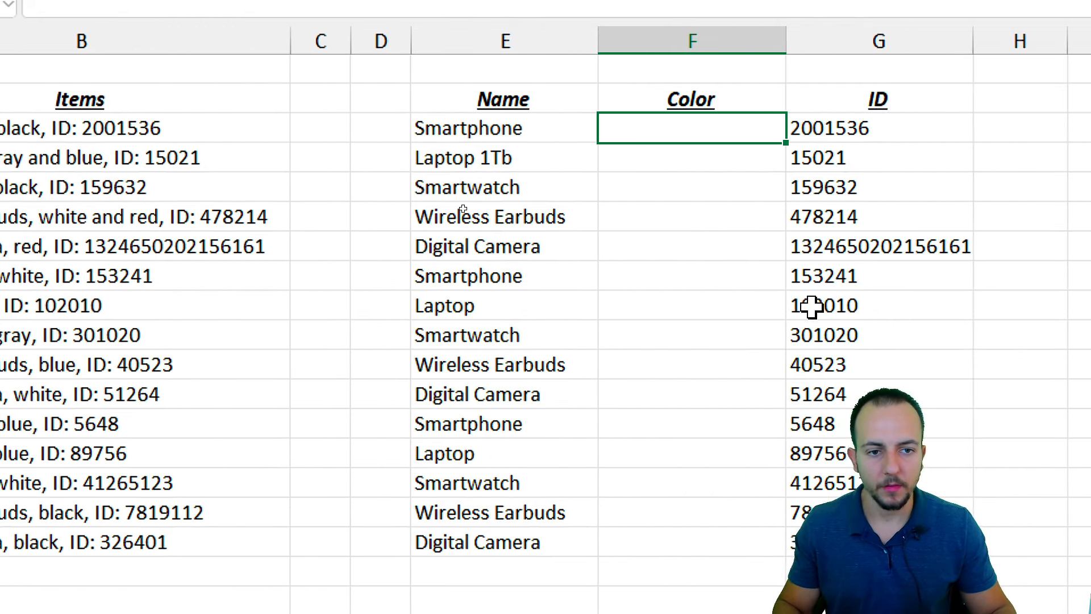
type("=FIND(\",\",")
left_click(247, 128)
type(")")
key("ctrl+Return")
key("ctrl+2")
Annotate the 11 characters up to the comma and the 13-character start position
left_click_drag(215, 126, 215, 57)
left_click_drag(233, 49, 228, 69)
left_click_drag(257, 37, 299, 62)
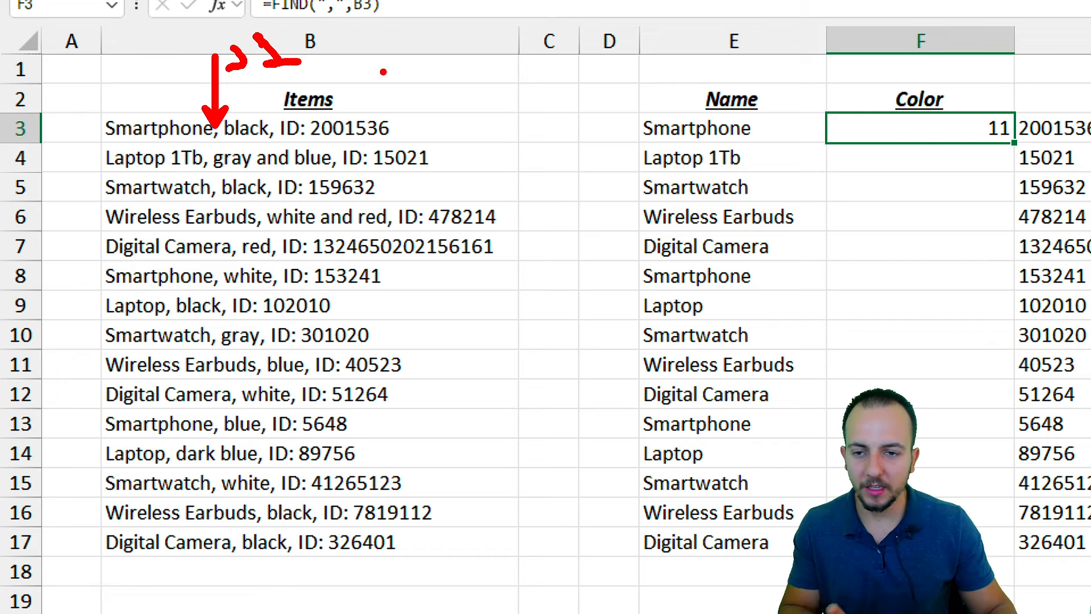
mouse_move(373, 51)
left_mouse_down()
mouse_move(352, 98)
mouse_move(421, 83)
mouse_move(406, 105)
left_mouse_up()
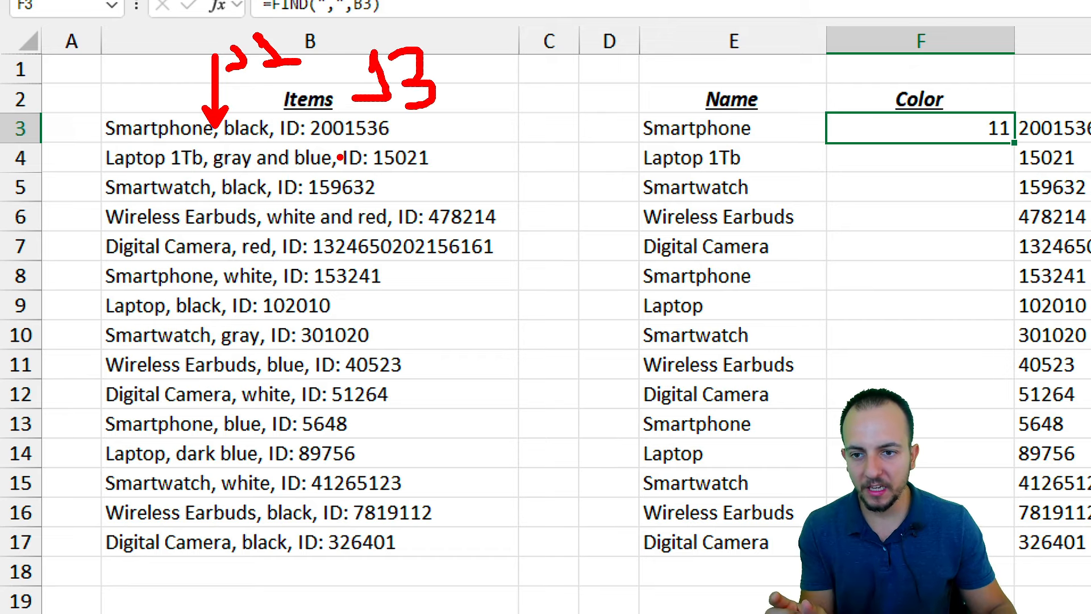
key("Escape")
Offset the FIND formula in F3, first by +1 then by +2, giving 13
double_click(996, 134)
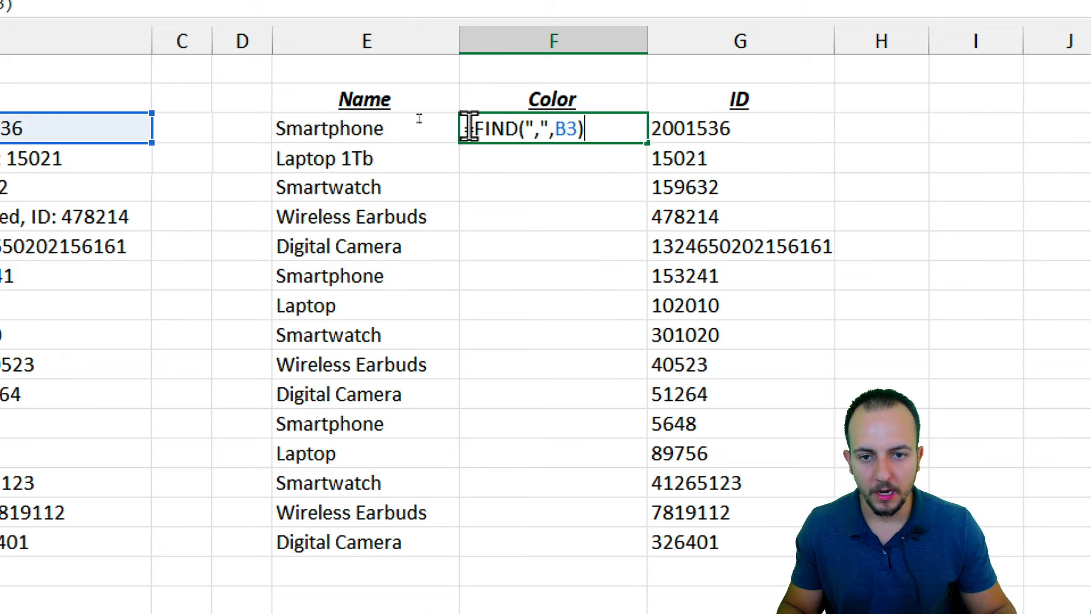
type("+1")
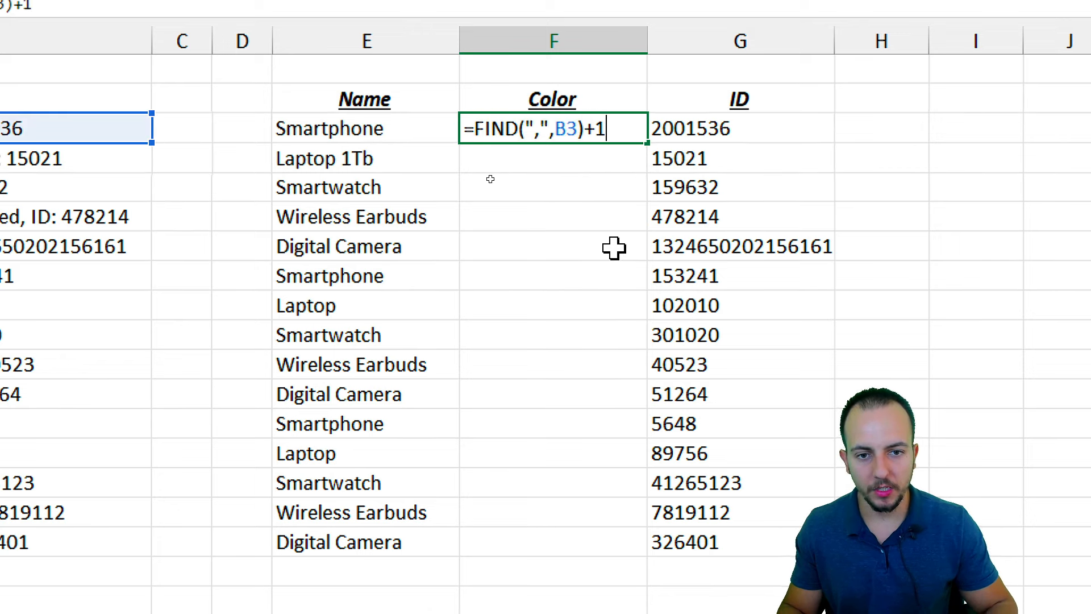
key("Return")
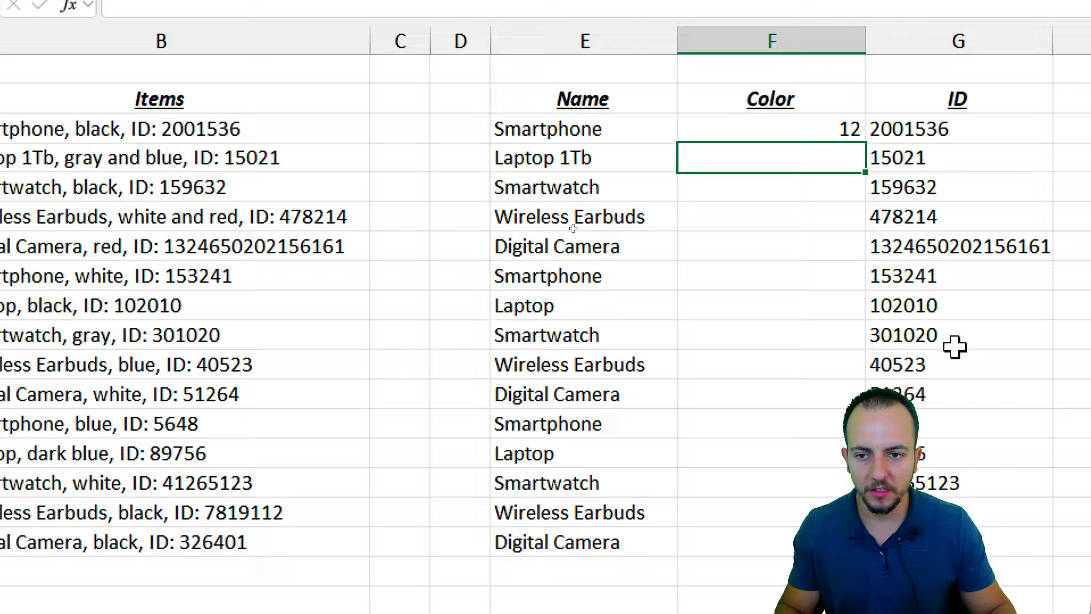
left_click(611, 108)
left_click(600, 126)
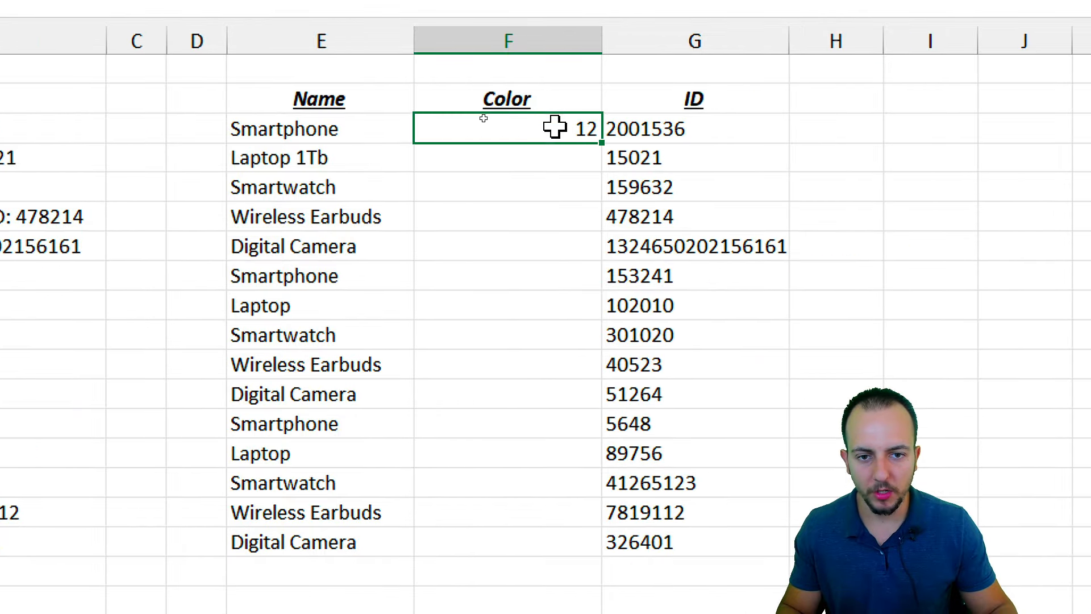
double_click(555, 126)
key("BackSpace")
type("2")
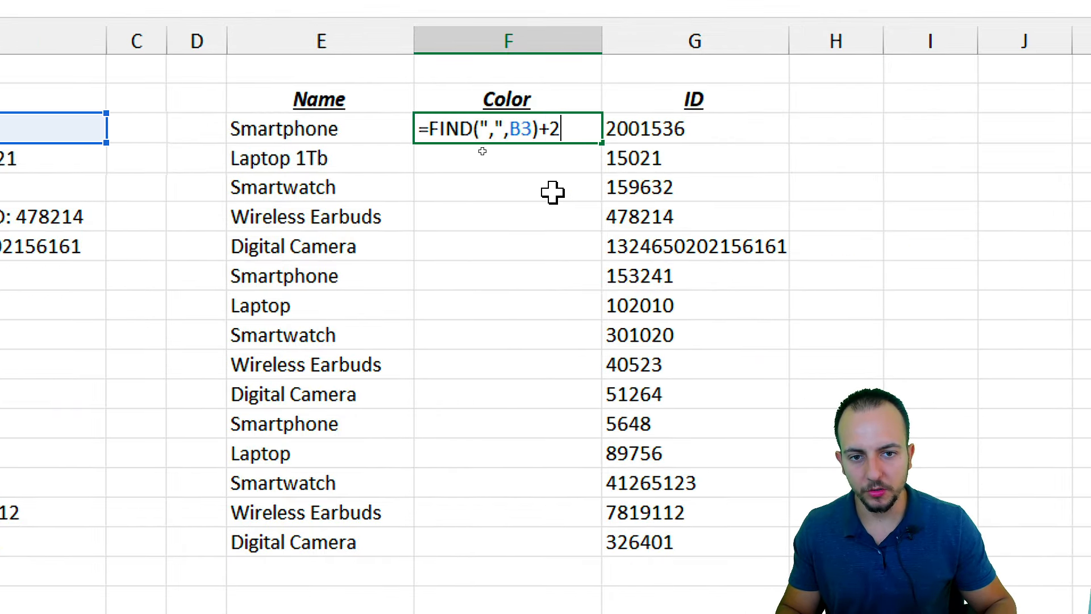
key("Return")
Insert MID(B3, after the equals sign in F3's formula
left_click(526, 128)
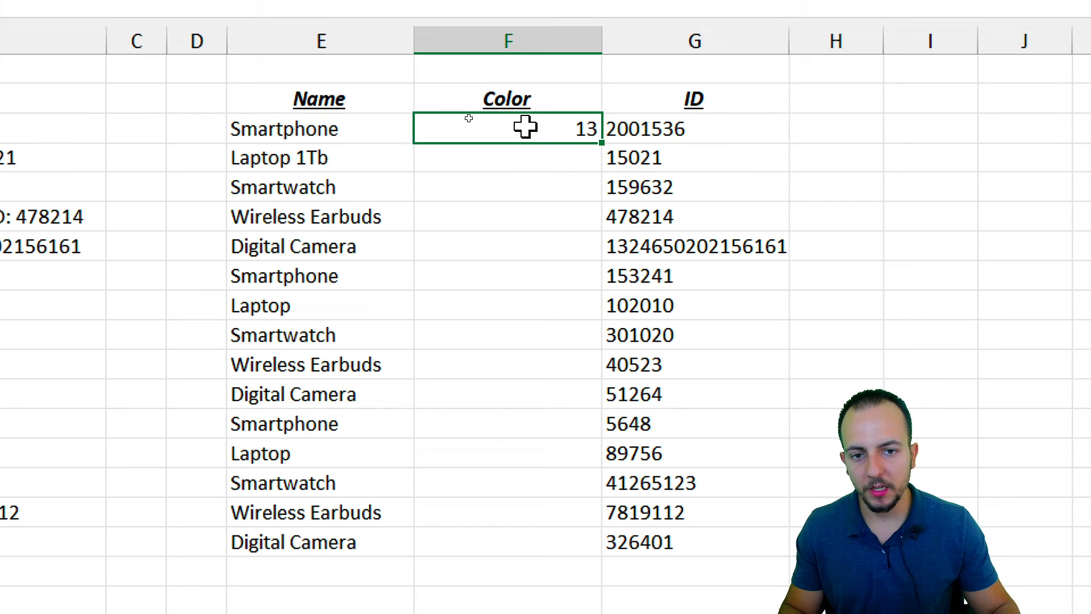
double_click(526, 126)
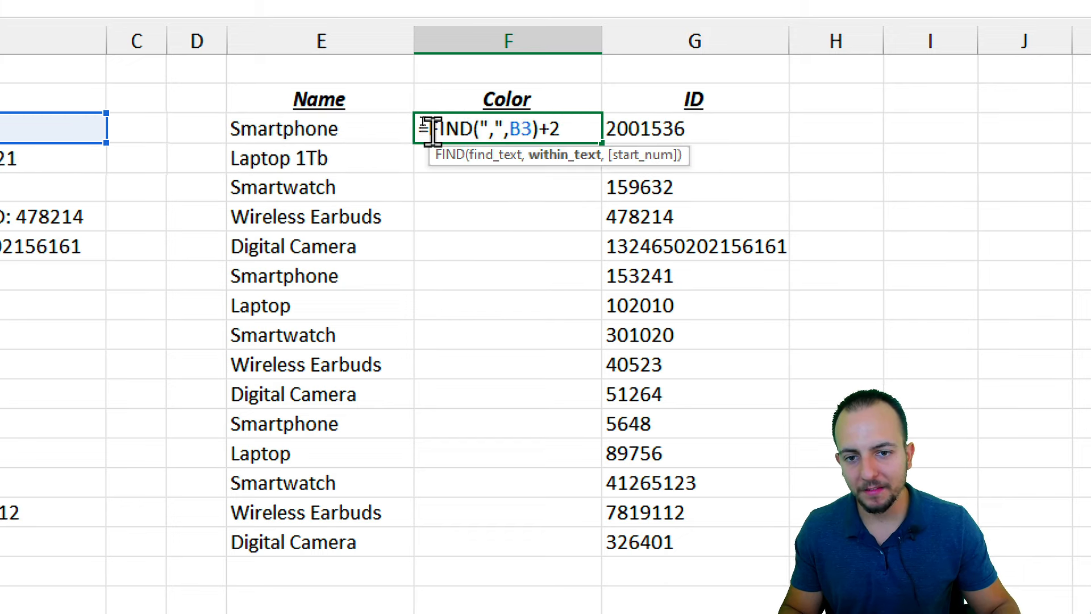
left_click(431, 130)
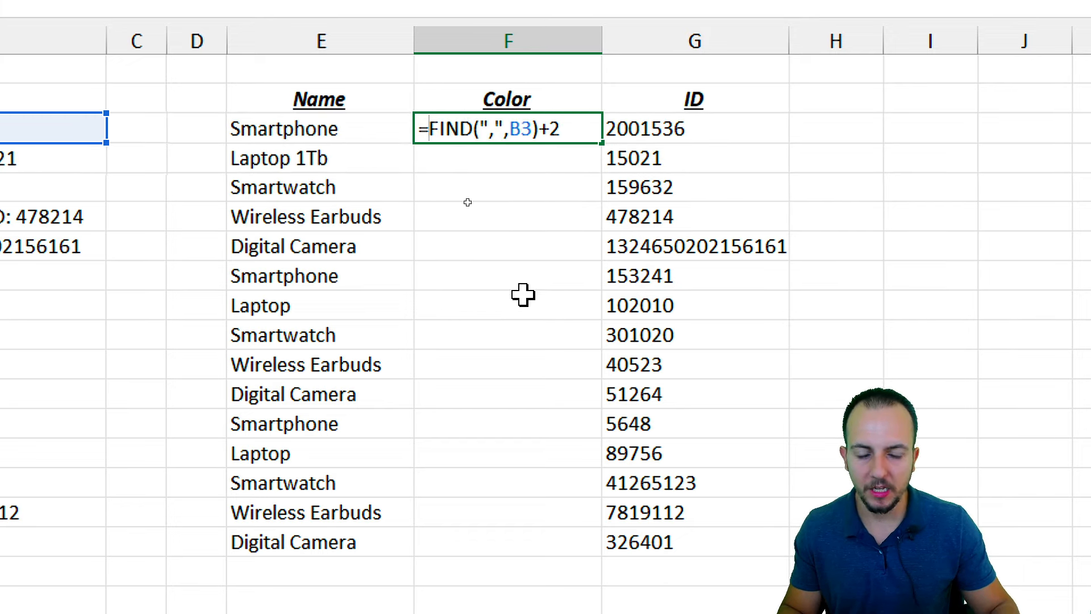
type("MID(B3,")
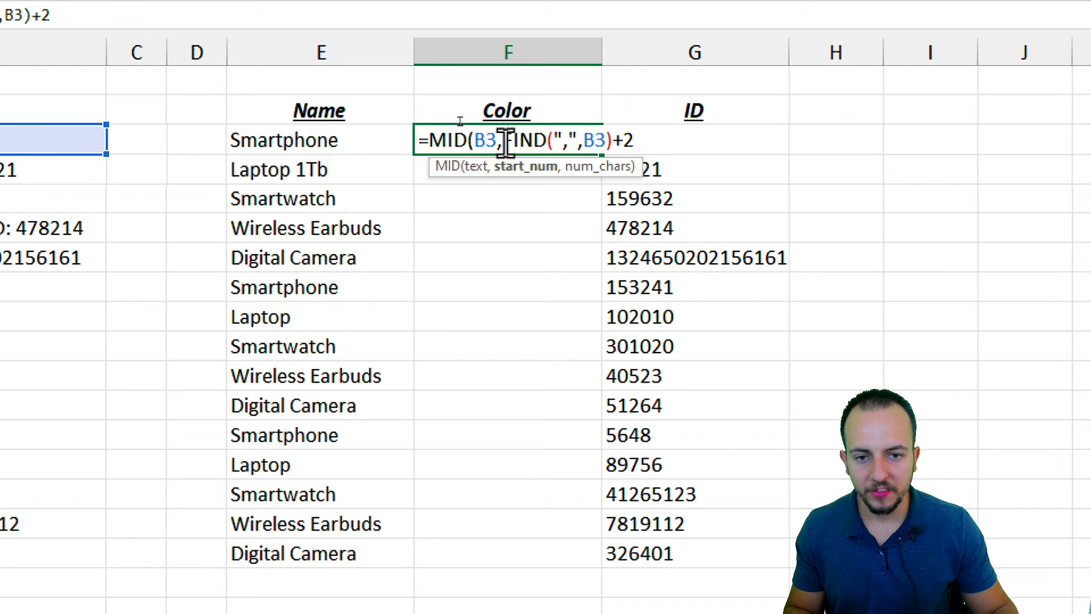
left_click_drag(503, 128, 635, 129)
left_click(634, 140)
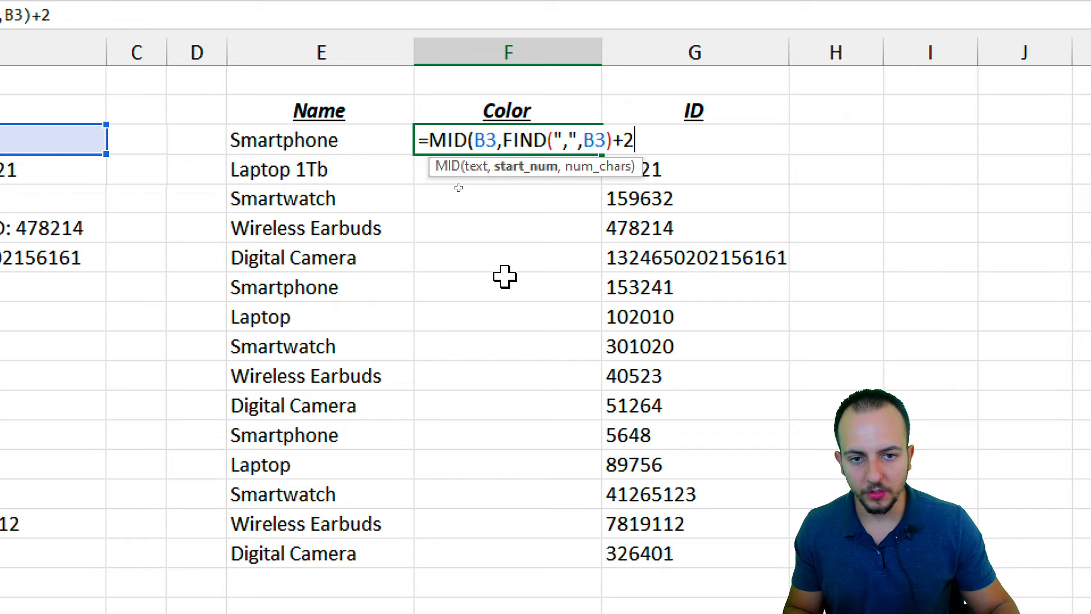
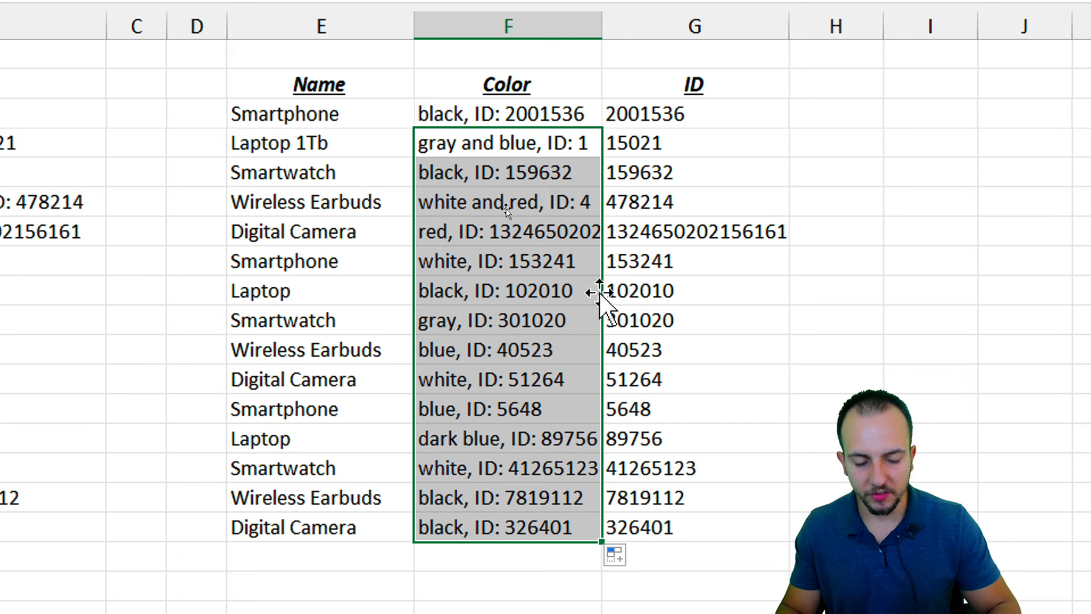
Clear the partial Color results in F4:F17, keeping only F3's result
key("Delete")
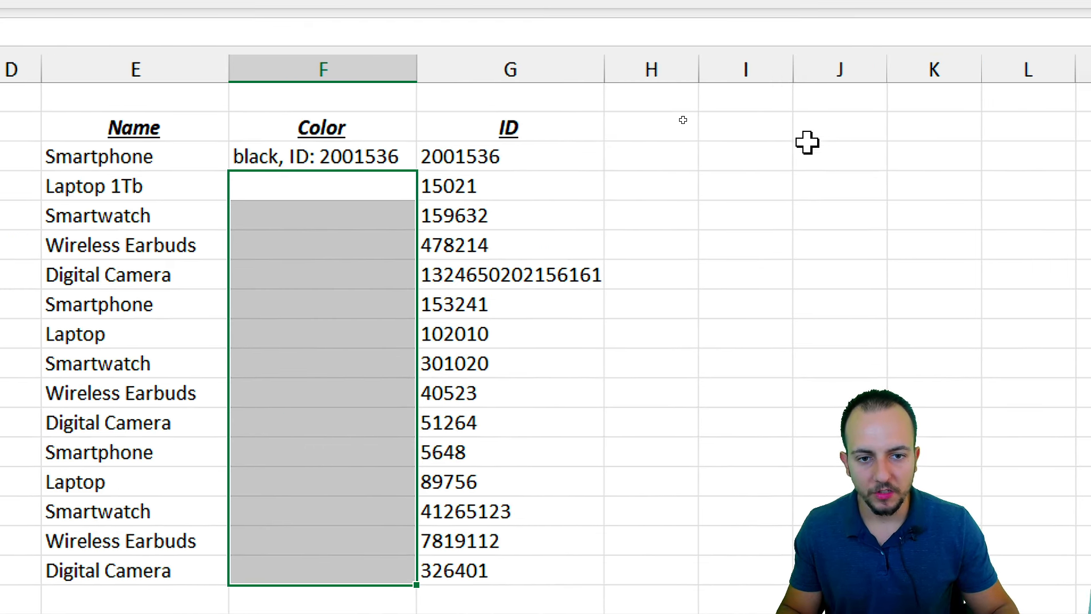
Check F3's formula unchanged, then begin a FIND formula in H3 beside the first ID
left_click(668, 161)
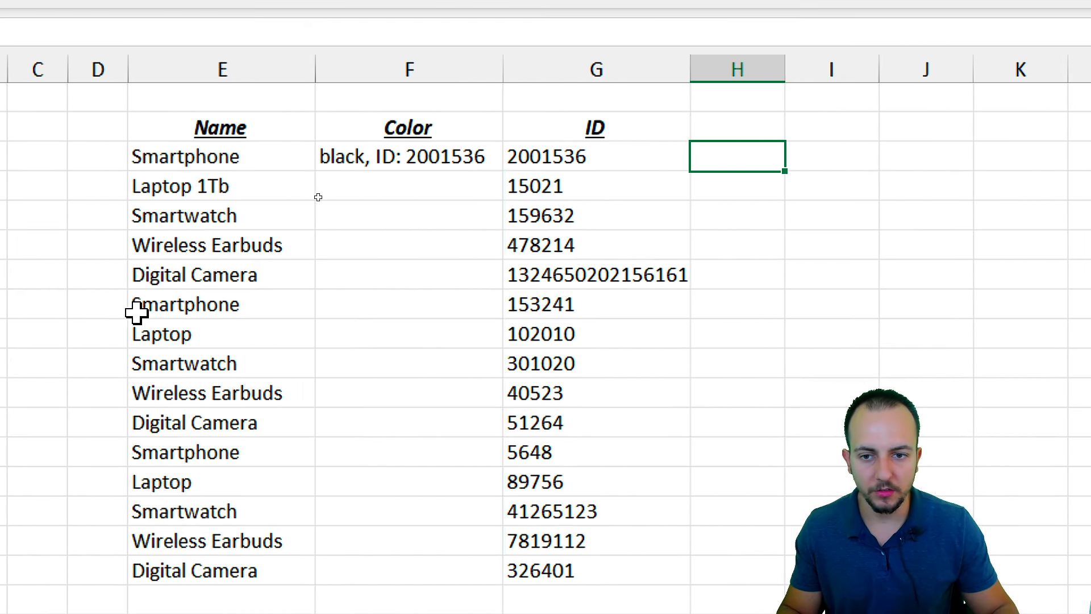
double_click(407, 165)
key("Escape")
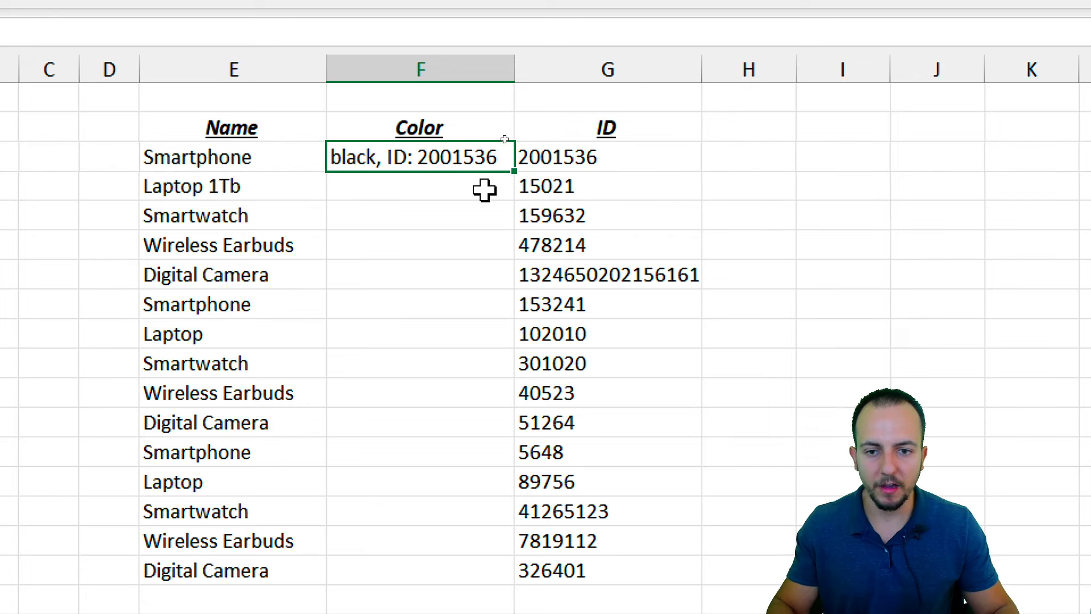
left_click(772, 149)
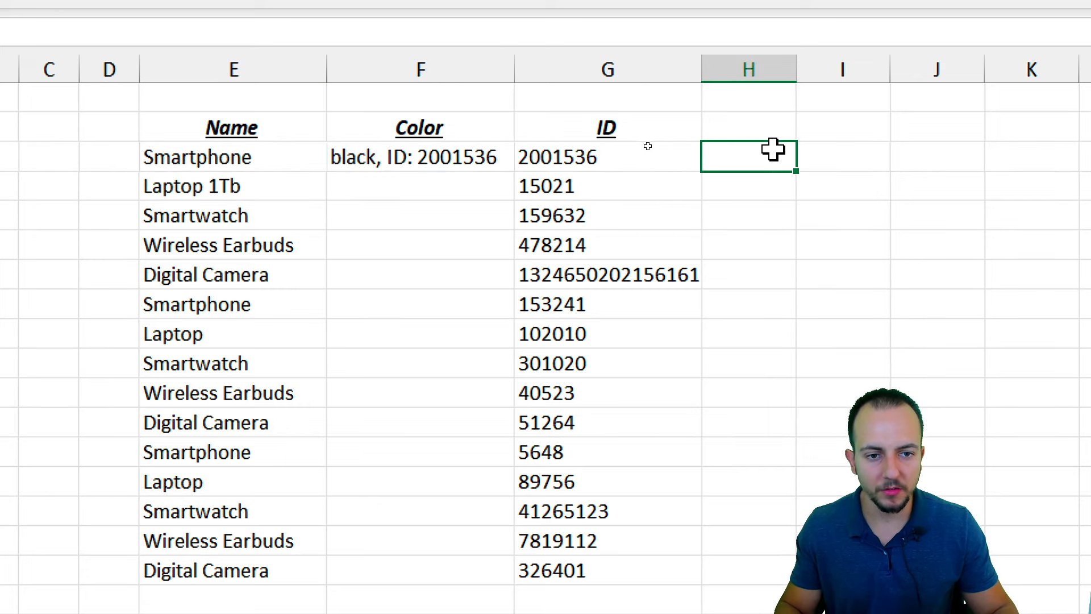
type("=find")
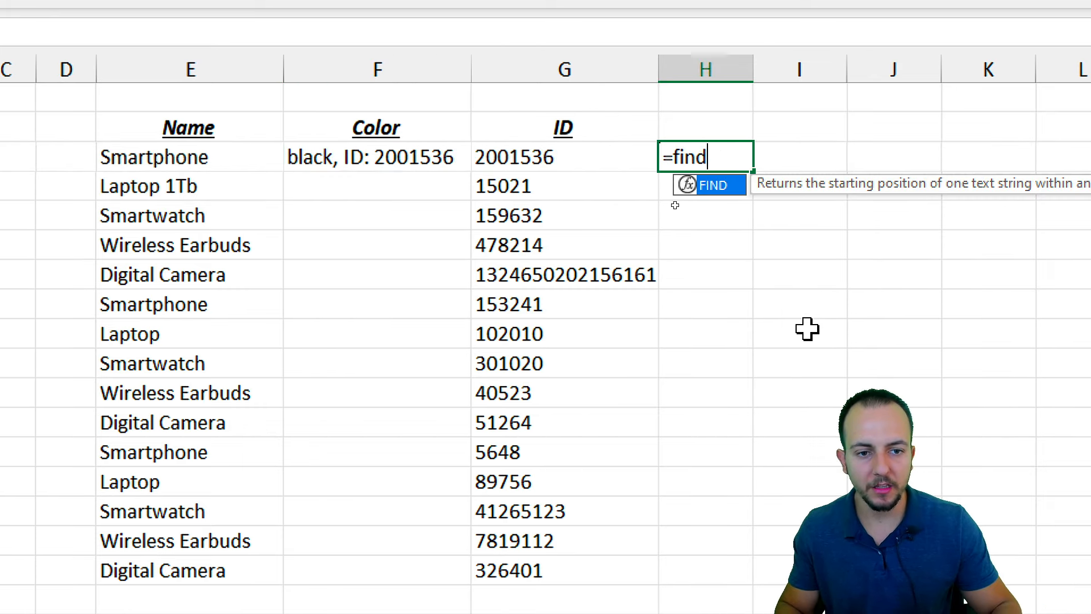
double_click(717, 184)
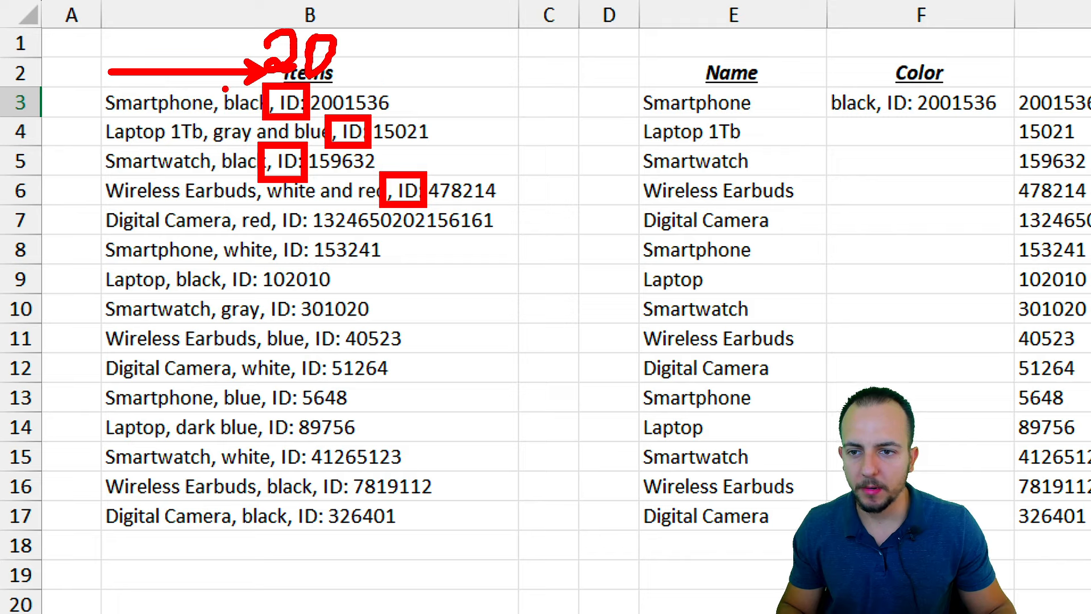
mouse_move(223, 73)
left_mouse_down()
mouse_move(223, 129)
mouse_move(300, 129)
left_mouse_up()
key("e")
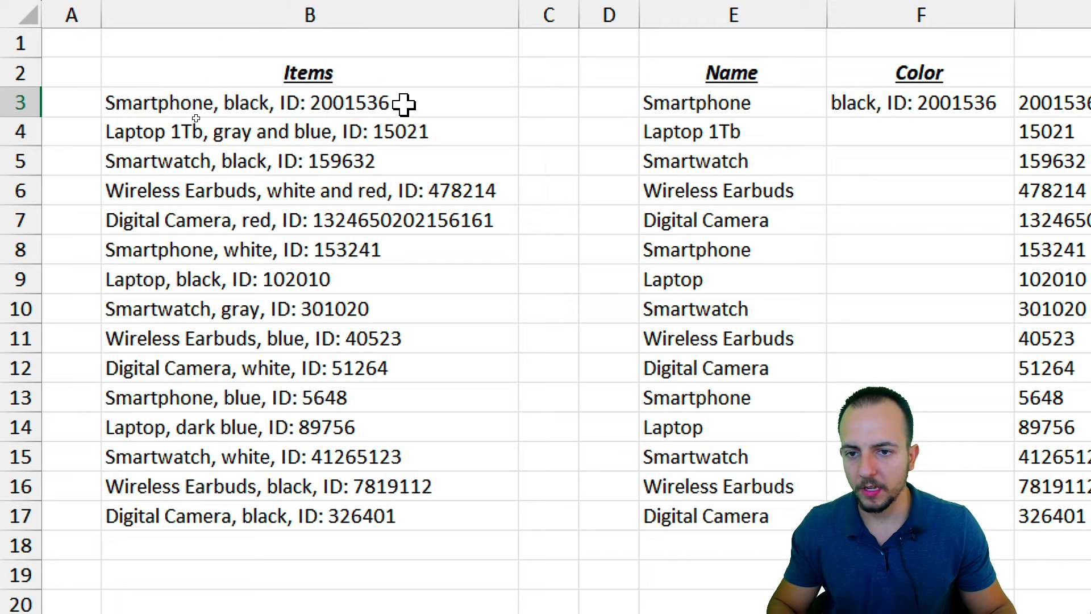
left_click_drag(278, 61, 279, 126)
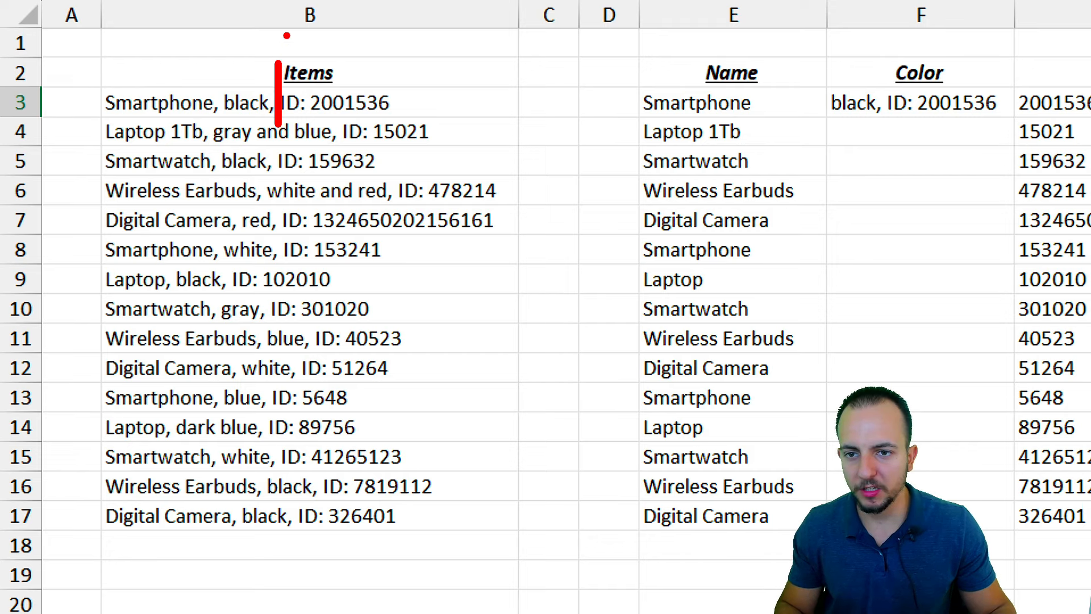
mouse_move(288, 34)
left_mouse_down()
mouse_move(286, 51)
mouse_move(334, 62)
mouse_move(342, 29)
left_mouse_up()
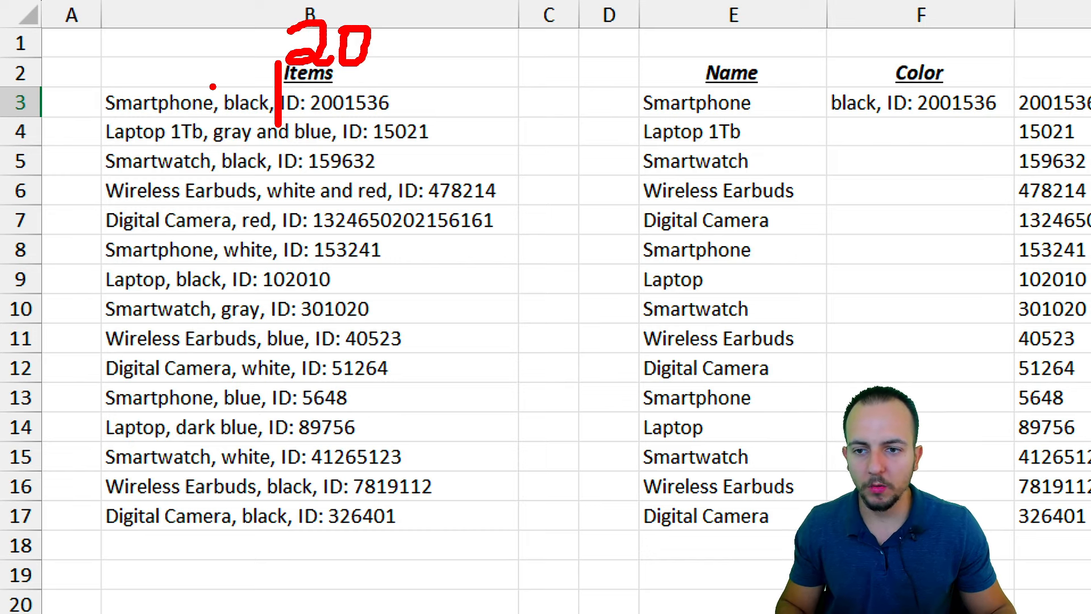
mouse_move(218, 64)
left_mouse_down()
mouse_move(219, 127)
mouse_move(284, 113)
left_mouse_up()
key("ctrl+z")
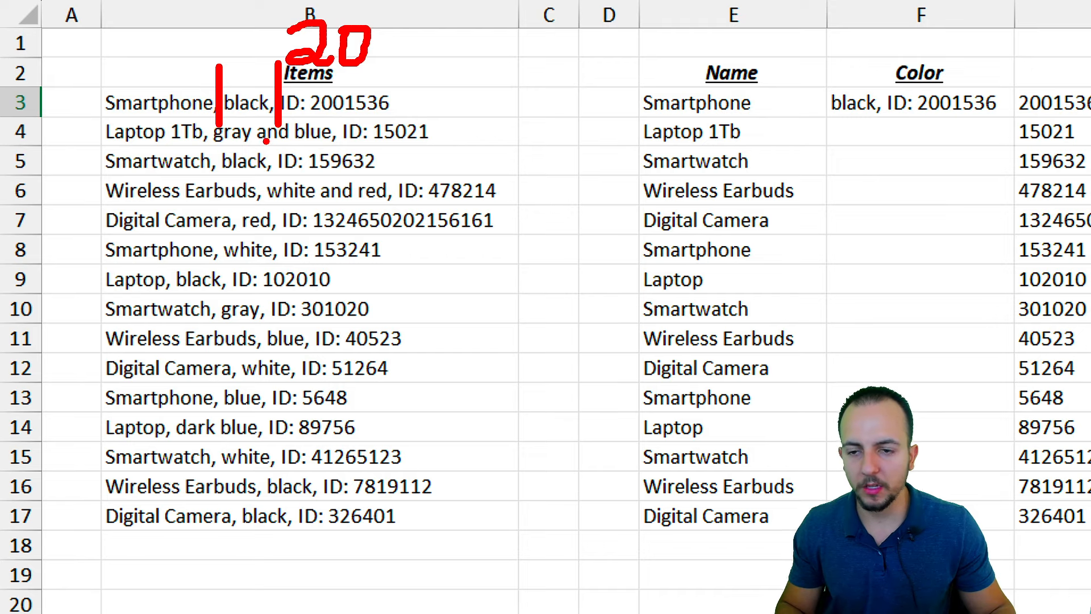
key("ctrl+z")
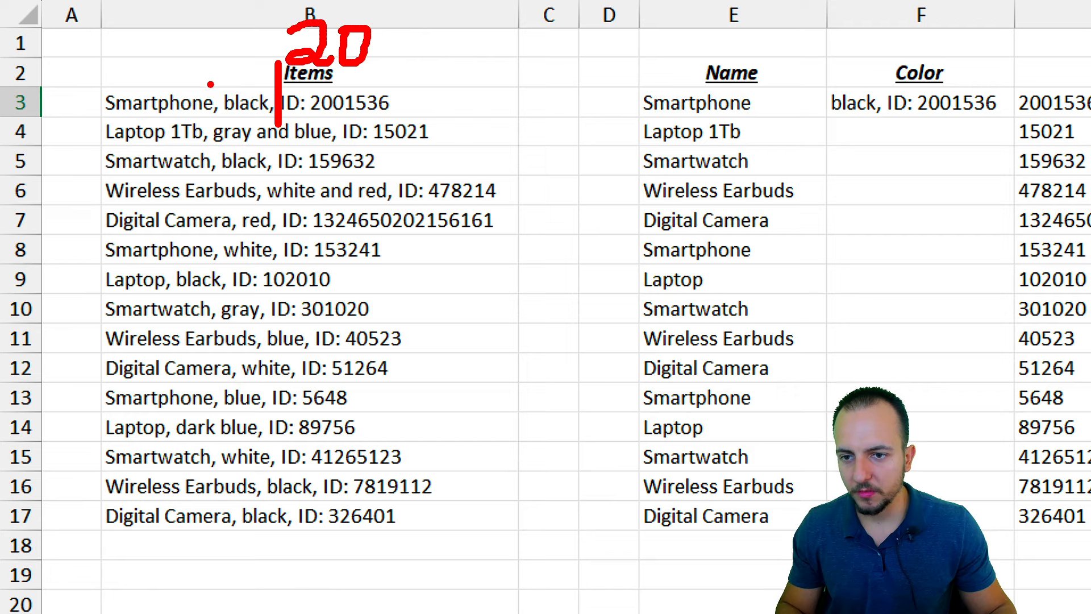
left_click_drag(210, 84, 226, 122)
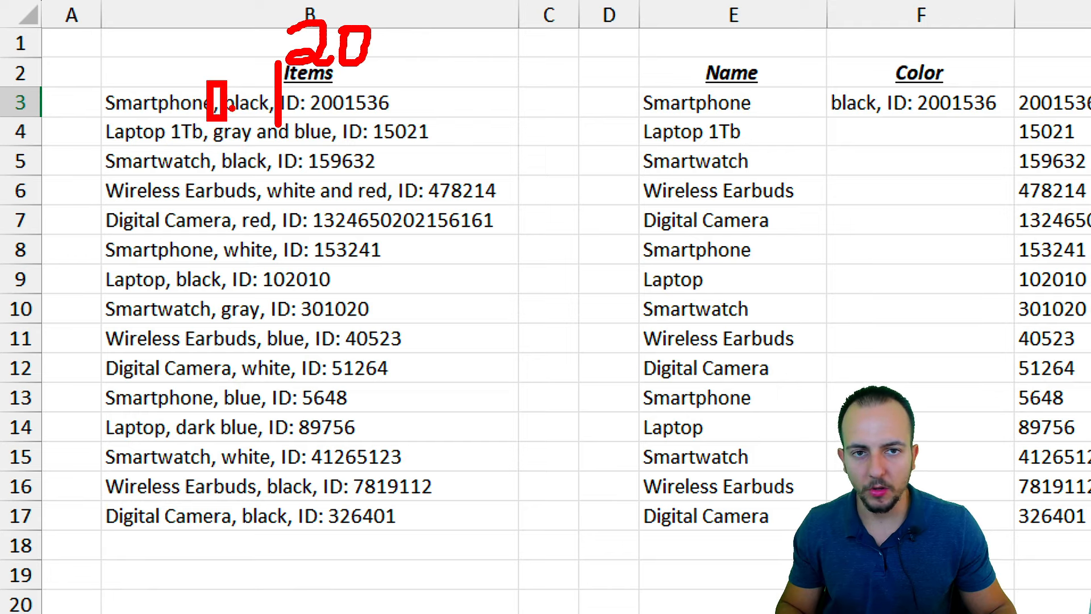
key("ctrl+z")
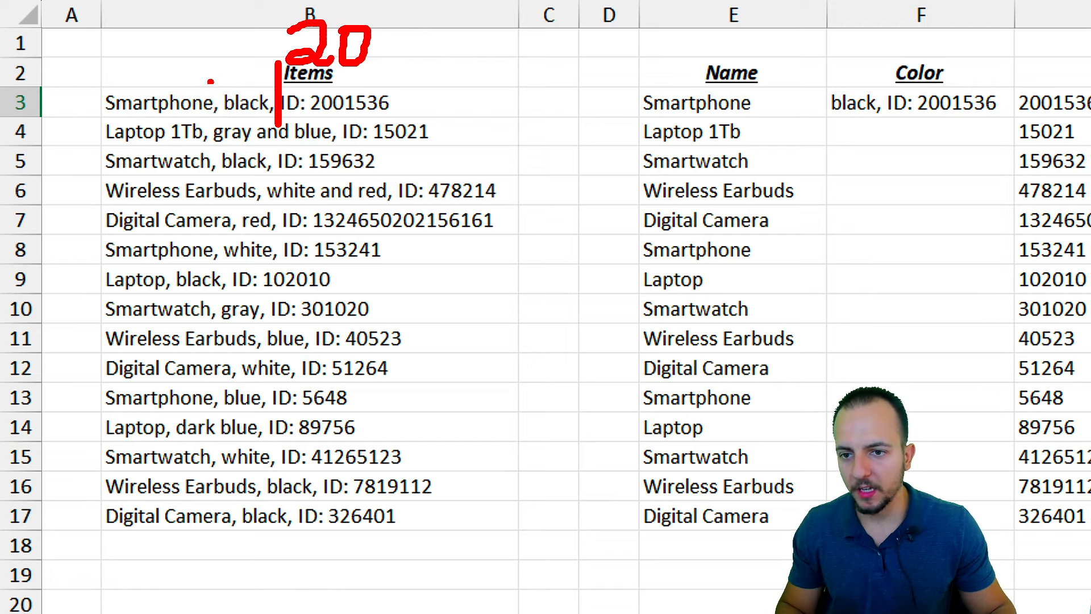
left_click_drag(216, 77, 216, 124)
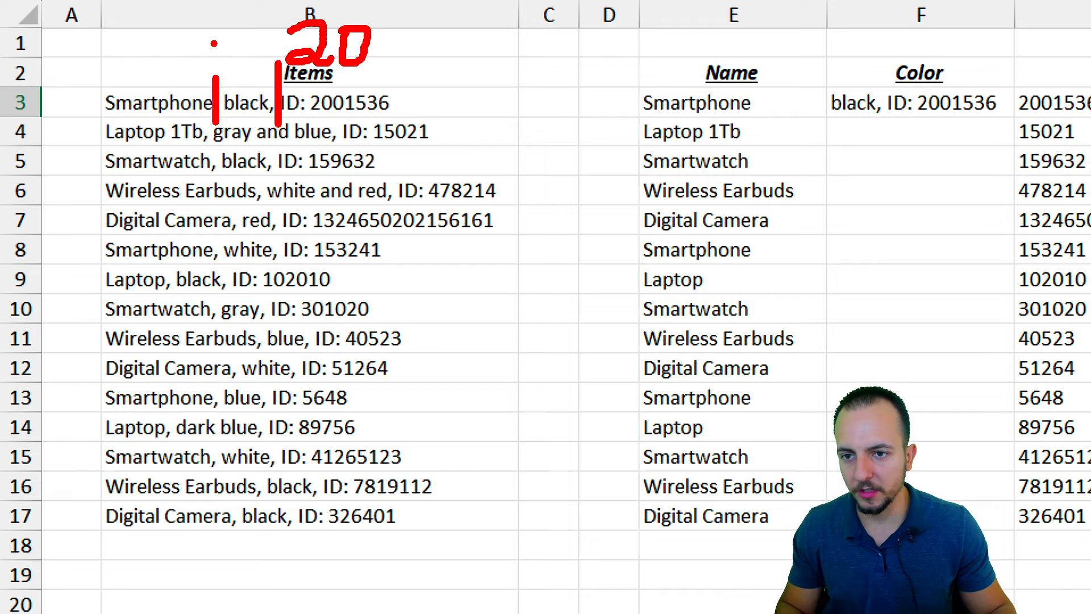
mouse_move(205, 43)
left_mouse_down()
mouse_move(172, 72)
mouse_move(229, 42)
mouse_move(212, 50)
left_mouse_up()
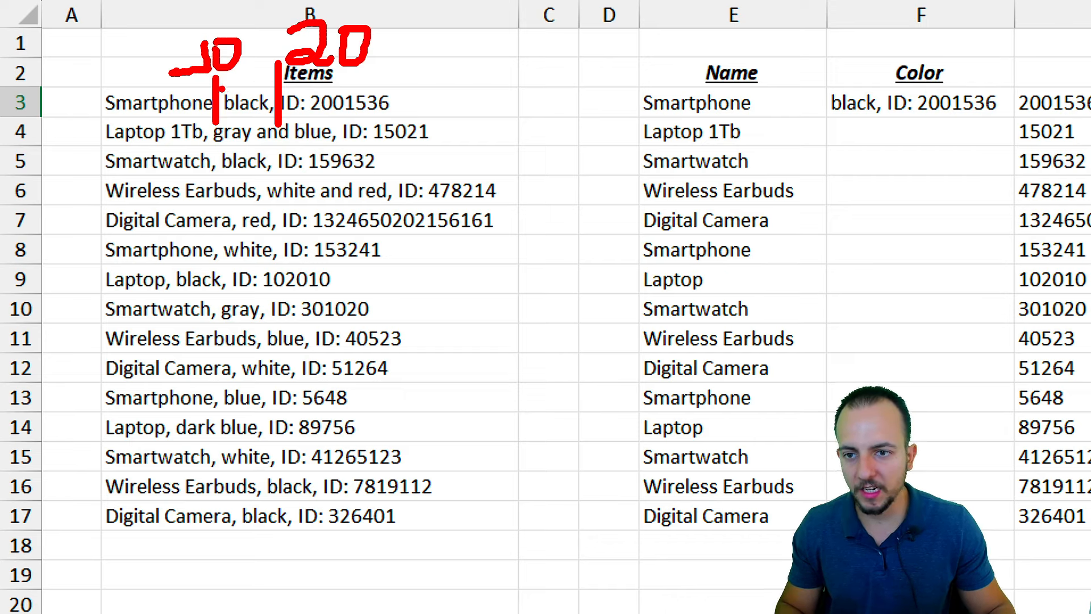
left_click_drag(219, 87, 276, 115)
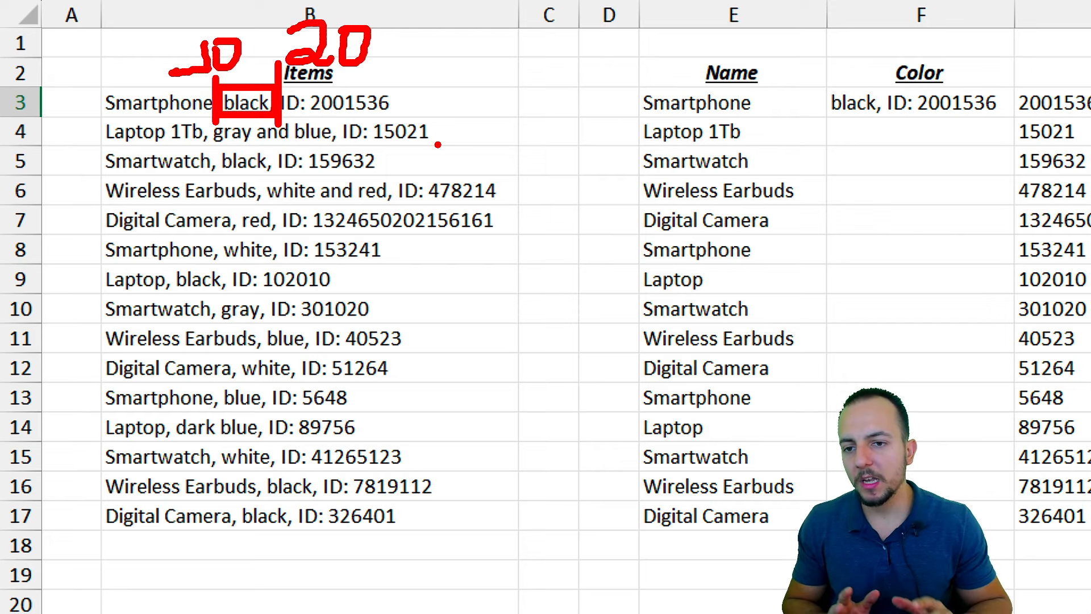
key("ctrl+z")
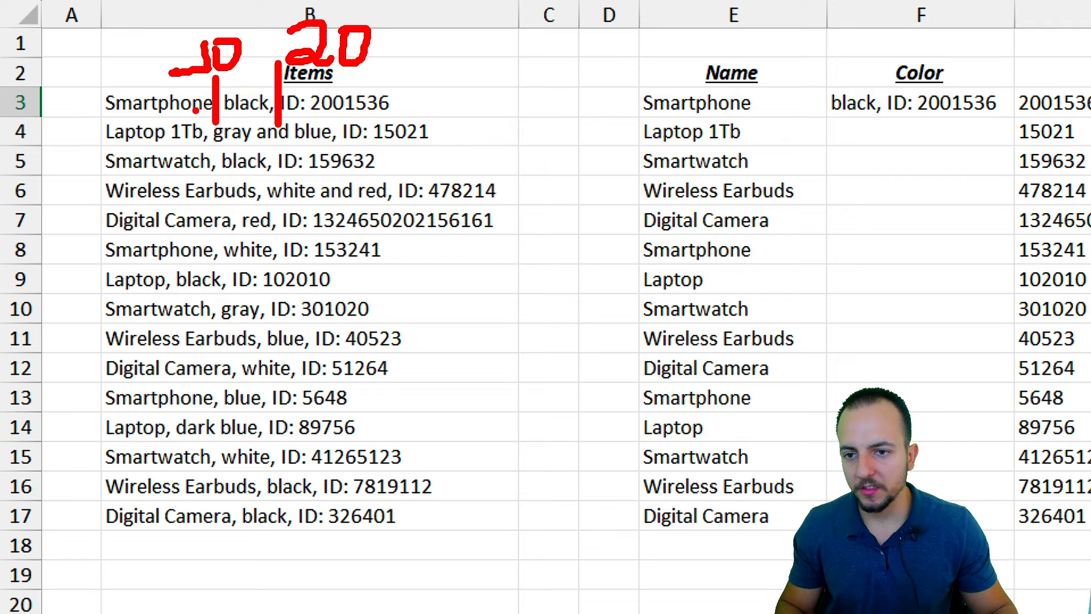
key("ctrl+z")
key("ctrl+z")
key("ctrl+z")
key("ctrl+z")
key("ctrl+z")
key("ctrl+z")
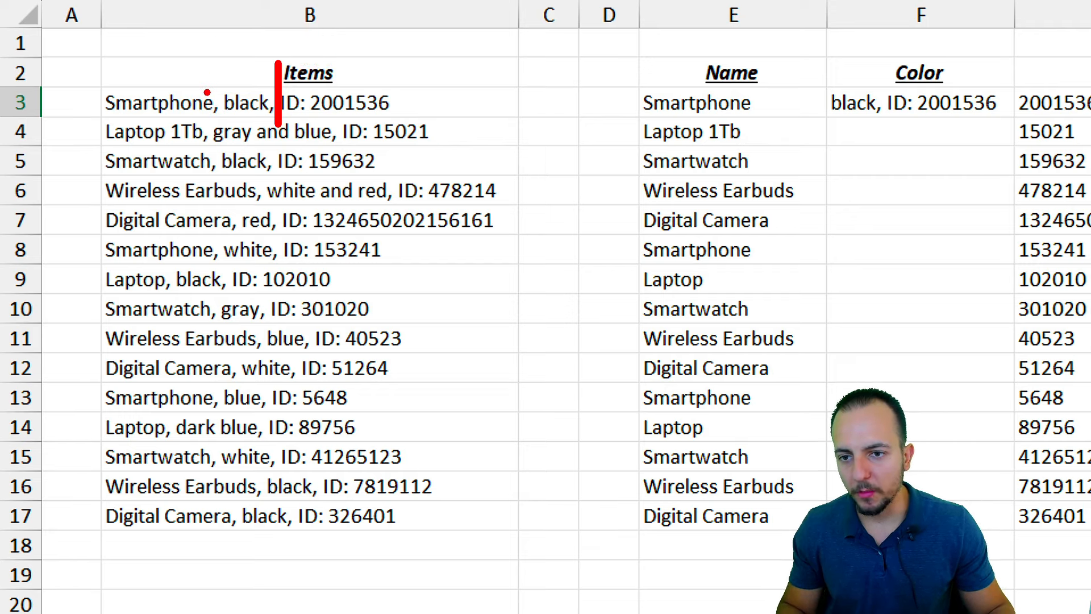
left_click_drag(218, 121, 225, 127)
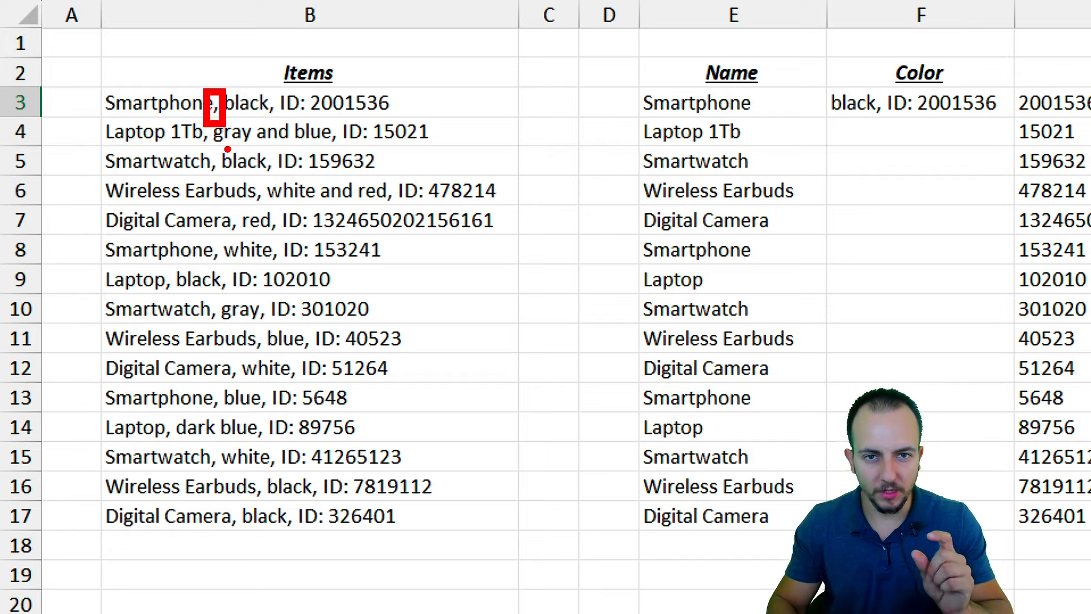
key("Escape")
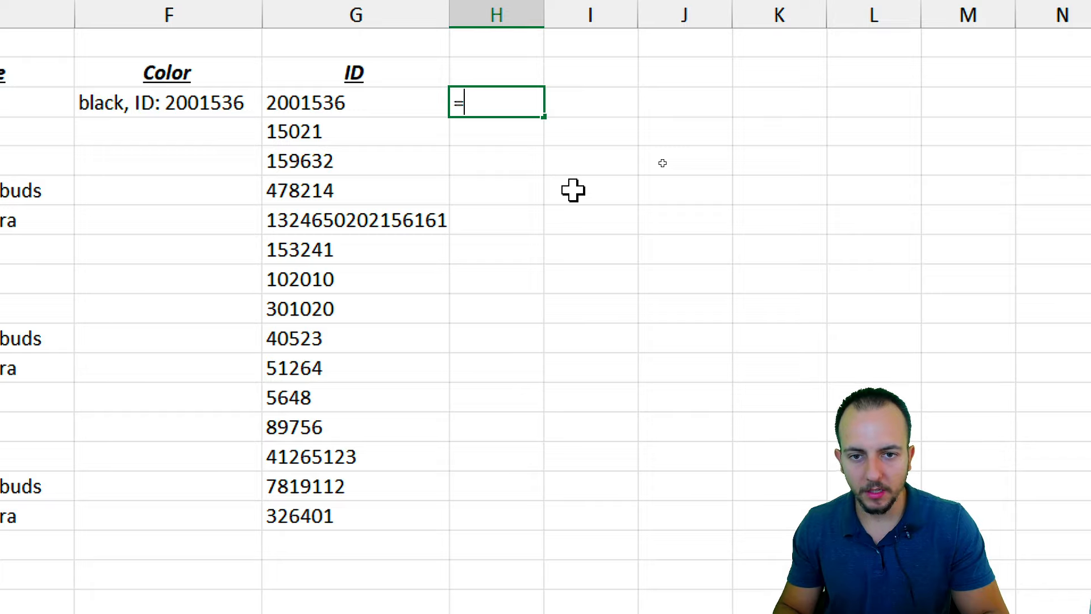
Start H3's formula with FIND(", ID", B3) to locate the ID label in the first item
type("find")
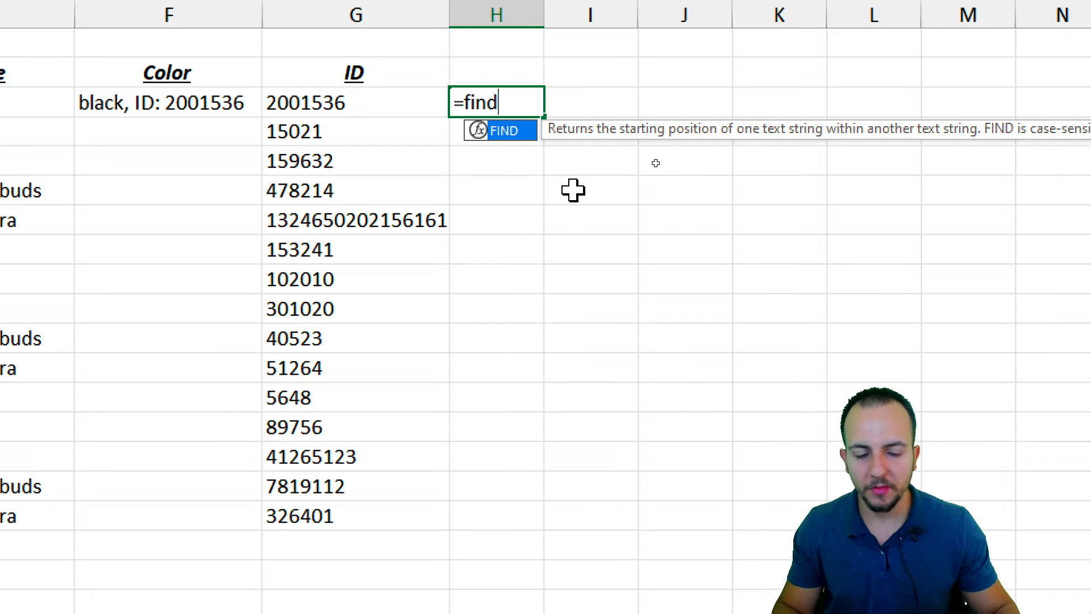
double_click(495, 132)
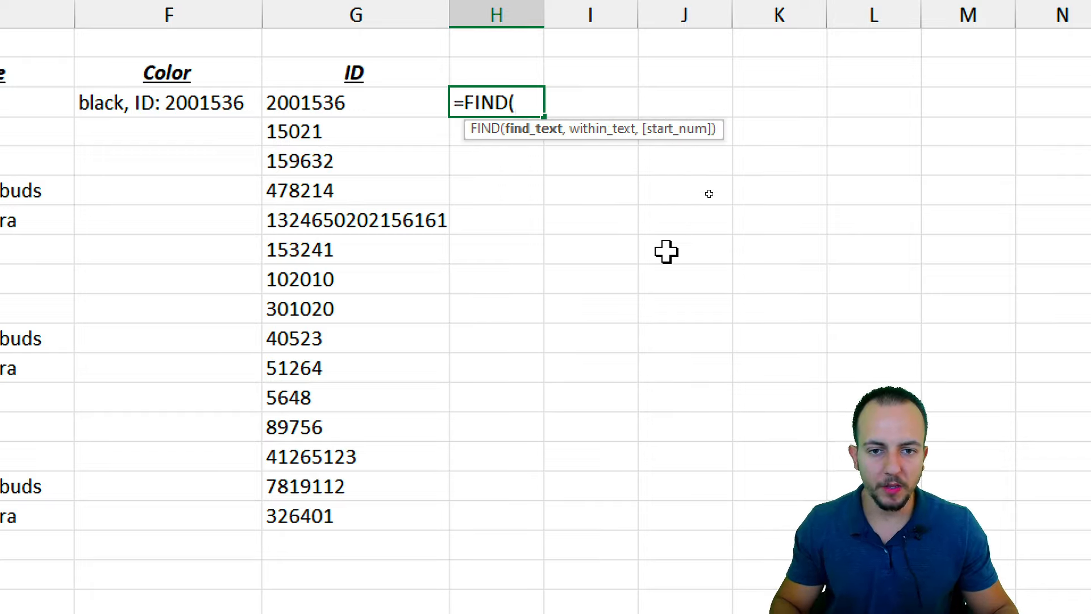
type("\"")
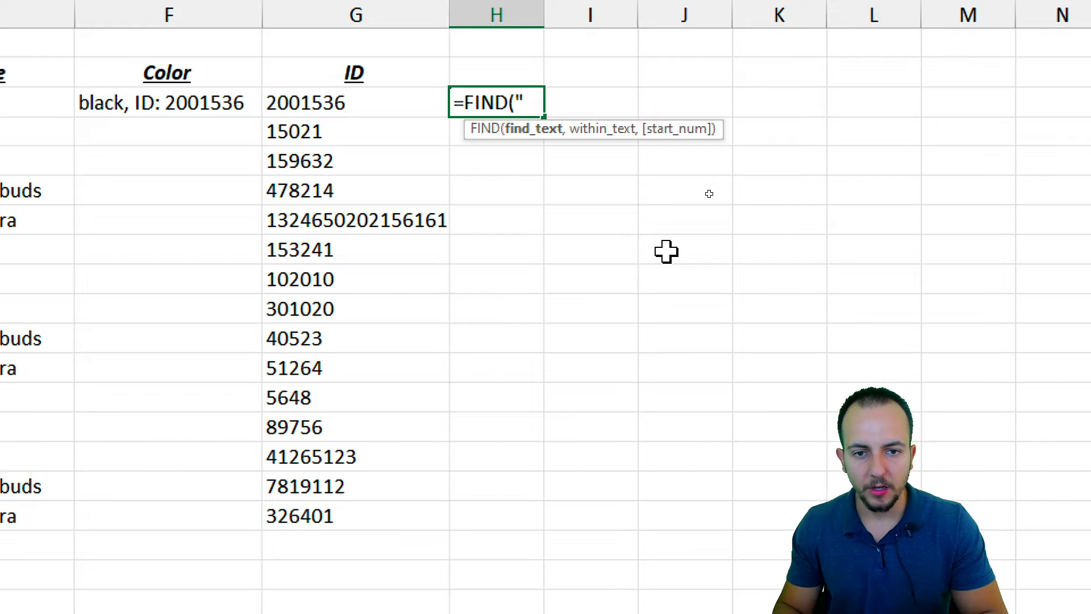
type(", ID\"")
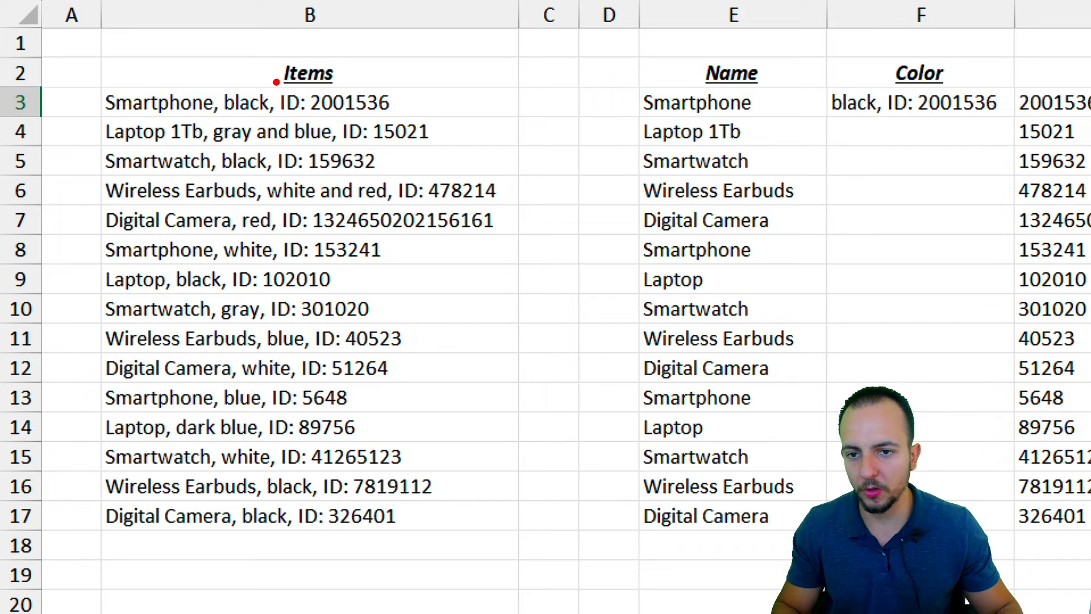
left_click_drag(287, 76, 278, 141)
key("e")
left_click_drag(283, 82, 240, 149)
key("Escape")
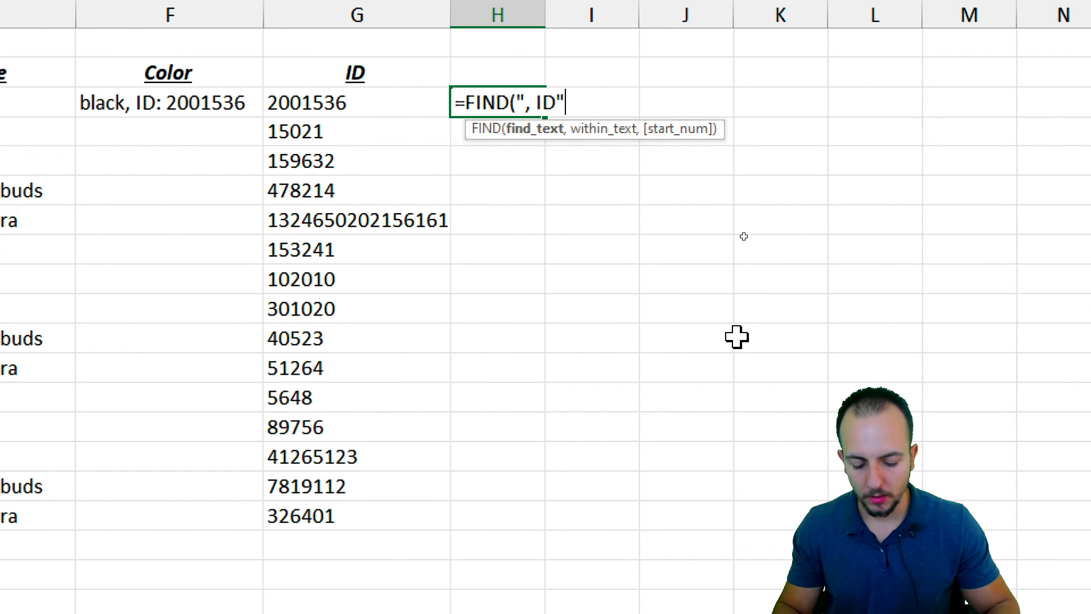
type(",")
left_click(137, 101)
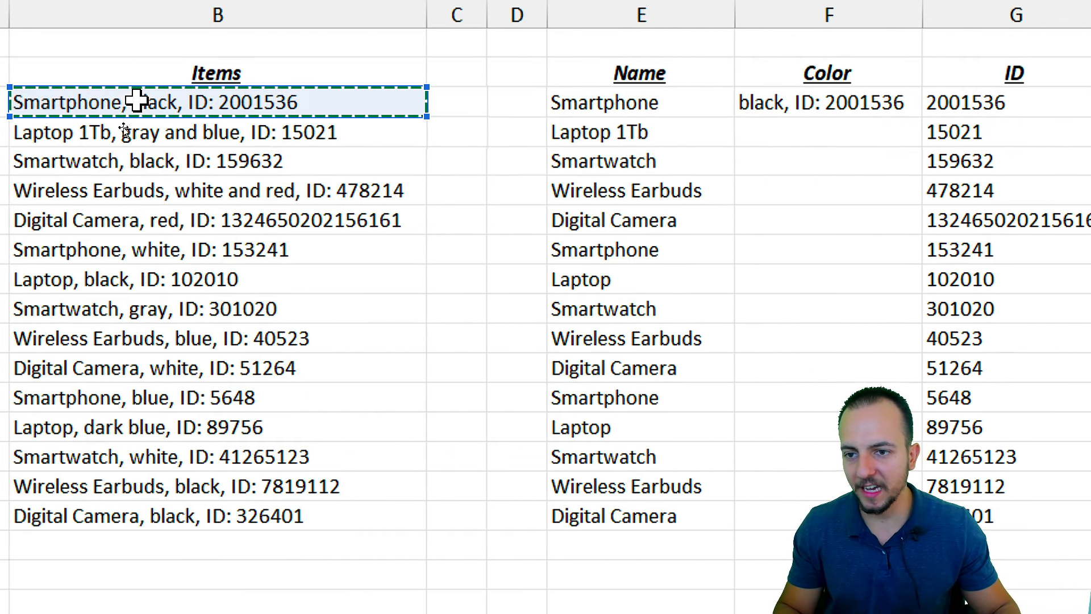
Subtract FIND(",", B3) from it and commit, so H3 returns 7
type(")")
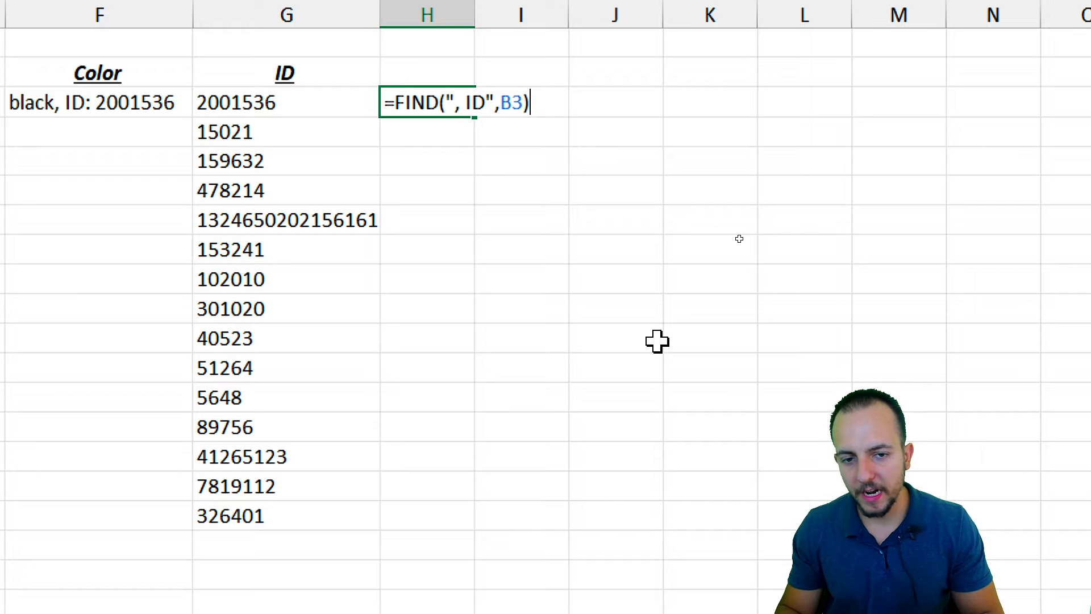
type("-find")
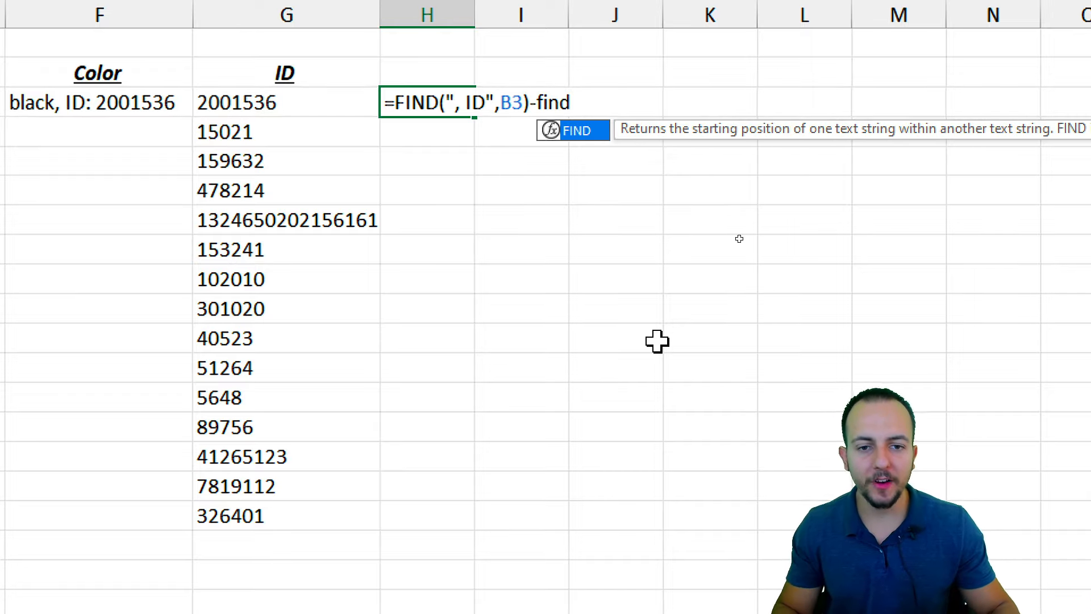
double_click(586, 136)
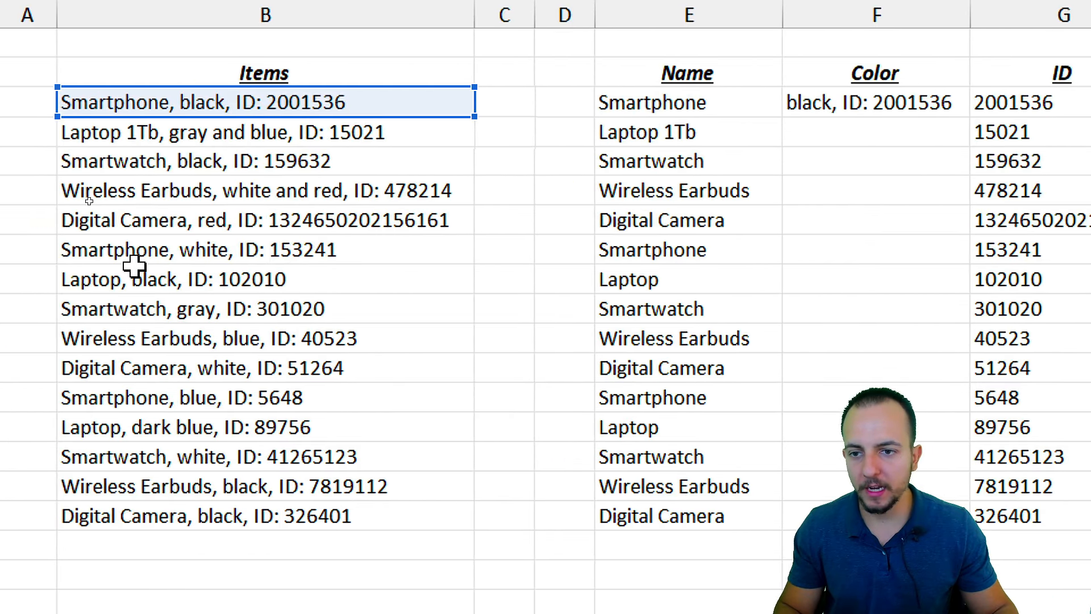
key("ctrl+2")
left_click_drag(178, 67, 162, 135)
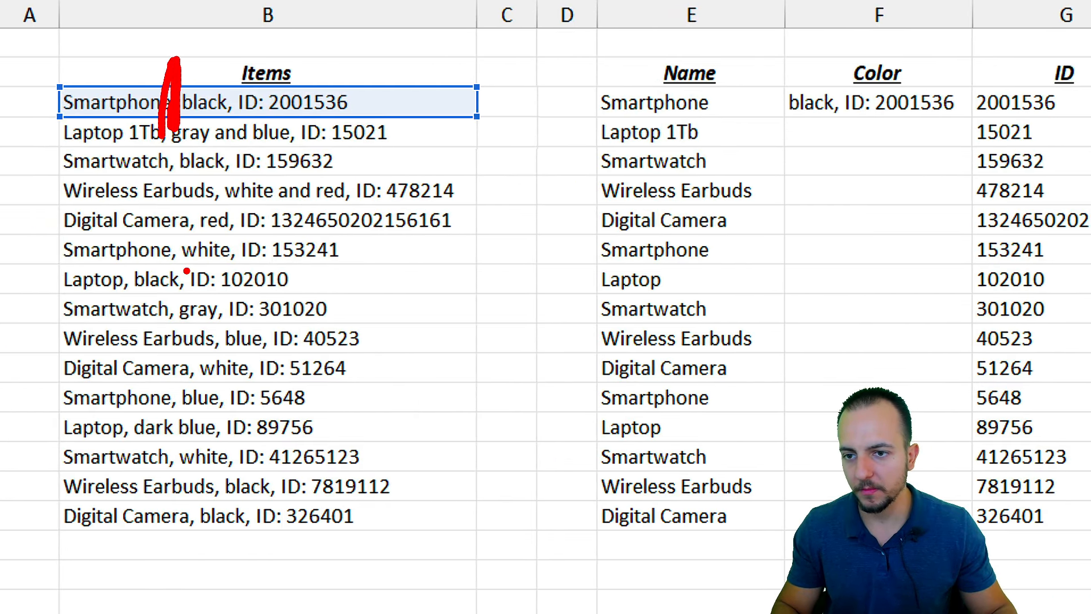
key("Escape")
type("\", ID\",B3)-FIND(")
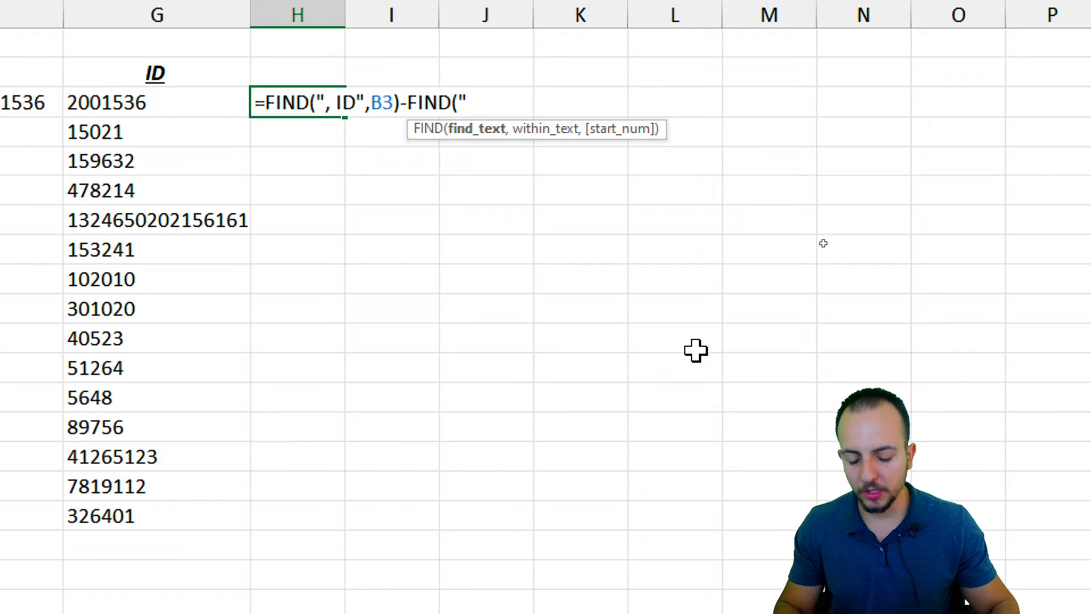
type(",\"")
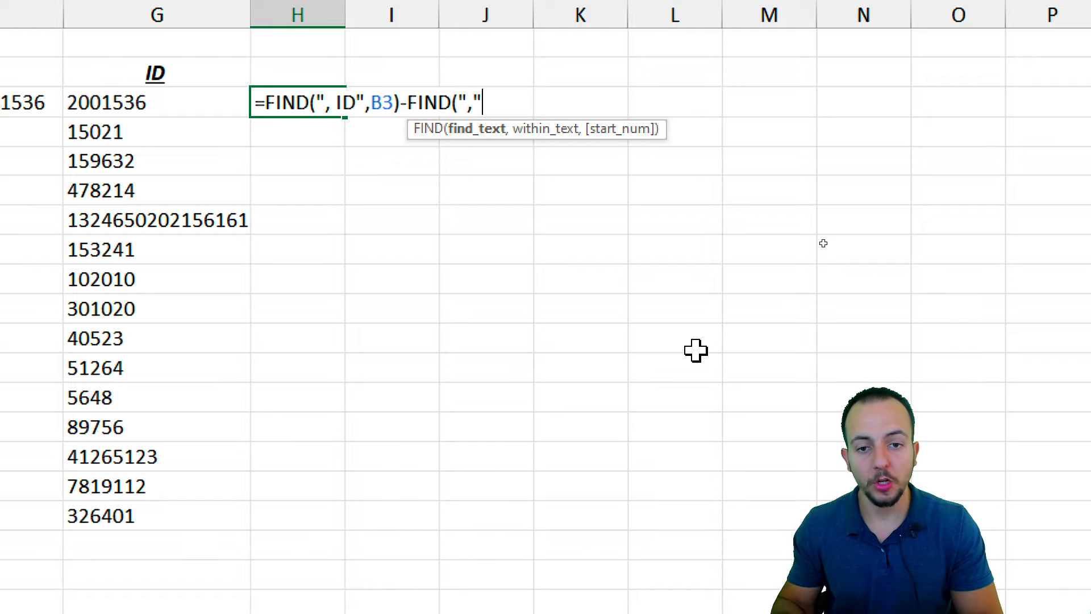
type(",")
left_click(199, 102)
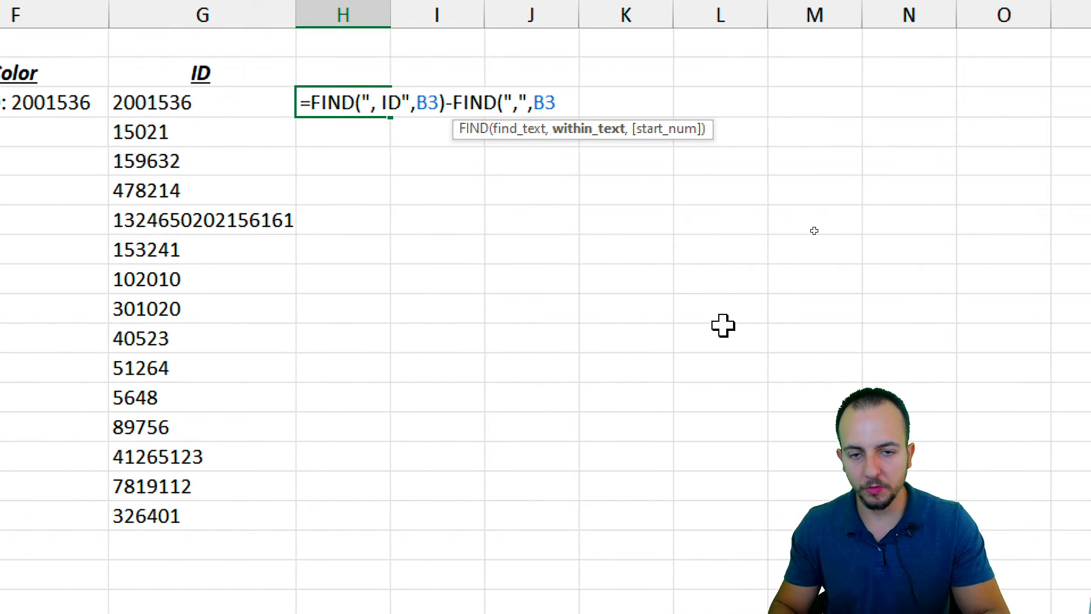
type(")")
key("Return")
Fill the length formula down to H17, check the results, then clear H4:H17
left_click(341, 101)
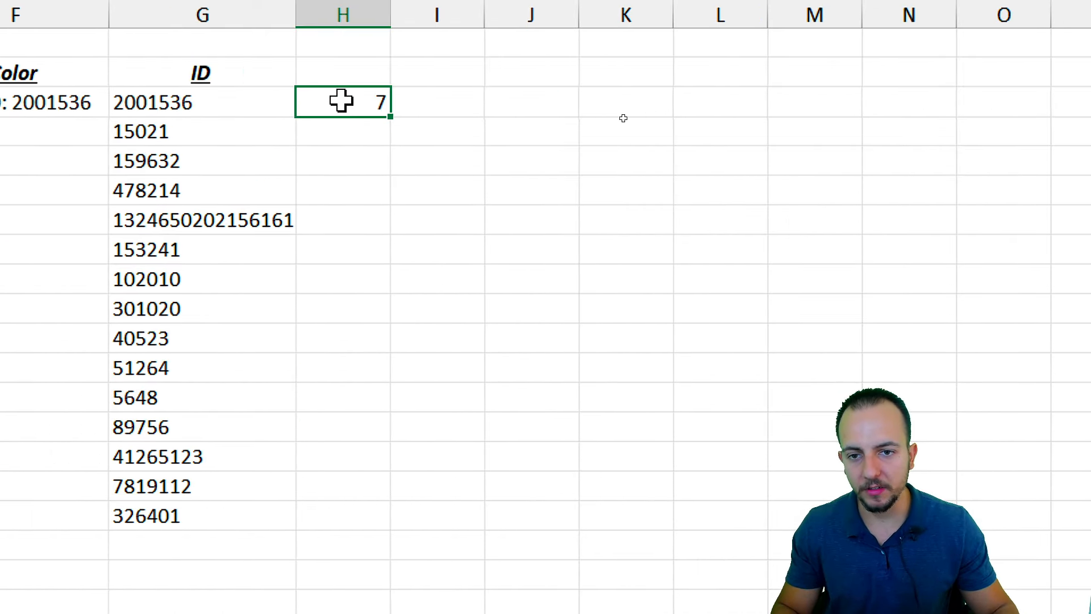
left_click_drag(390, 116, 331, 517)
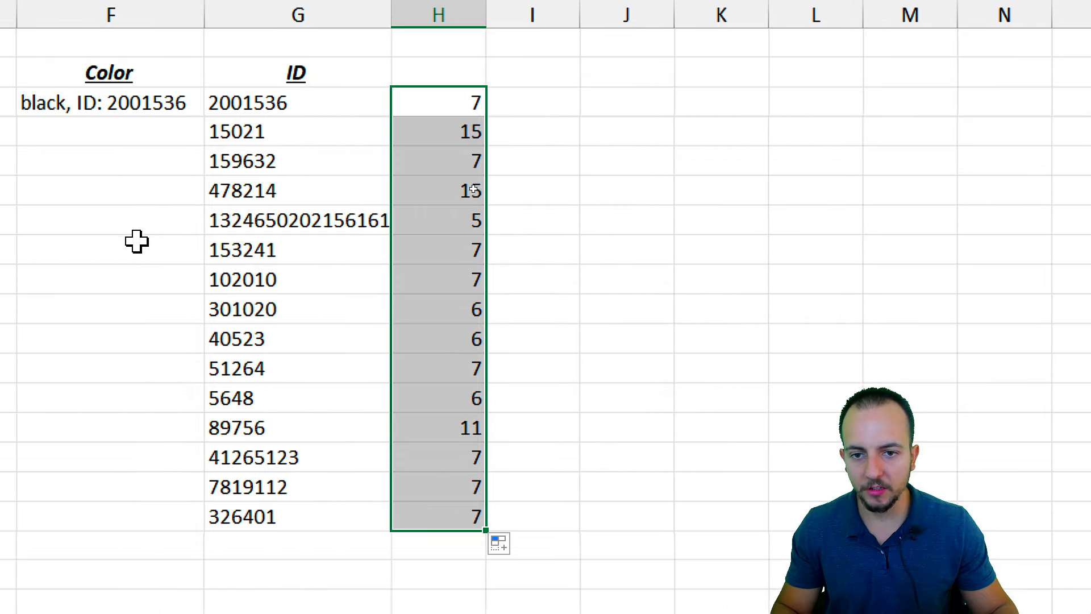
left_click(442, 131)
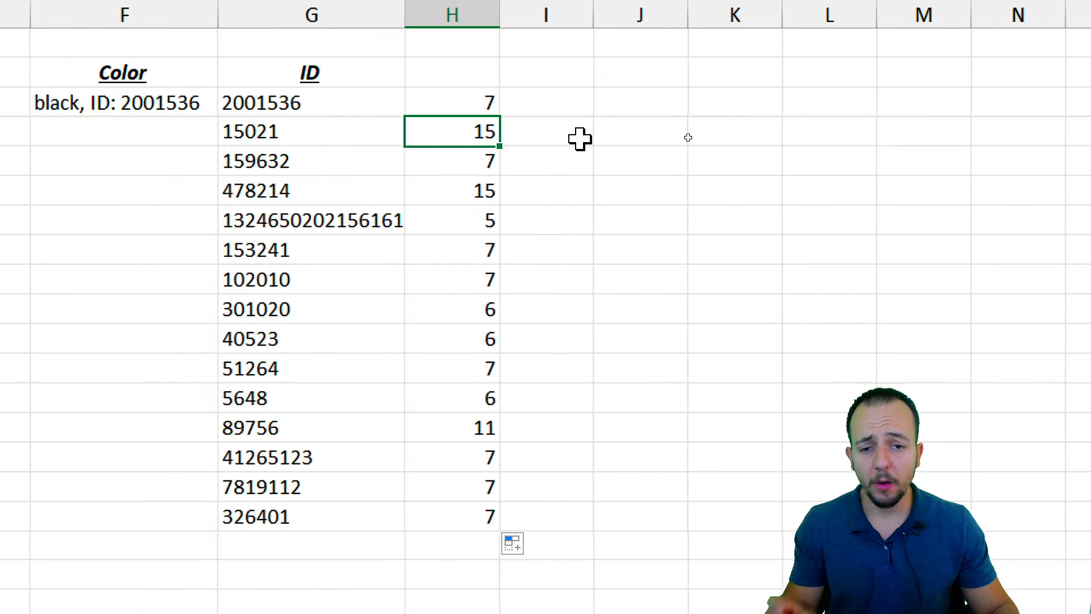
left_click(466, 98)
left_click(455, 137)
left_click(482, 161)
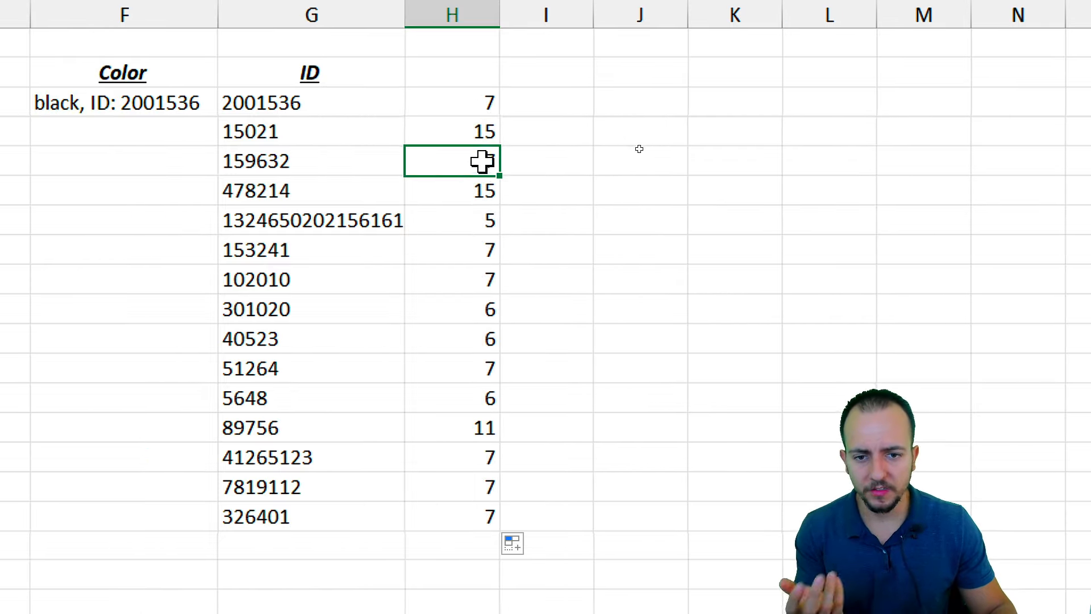
left_click(466, 224)
left_click(465, 249)
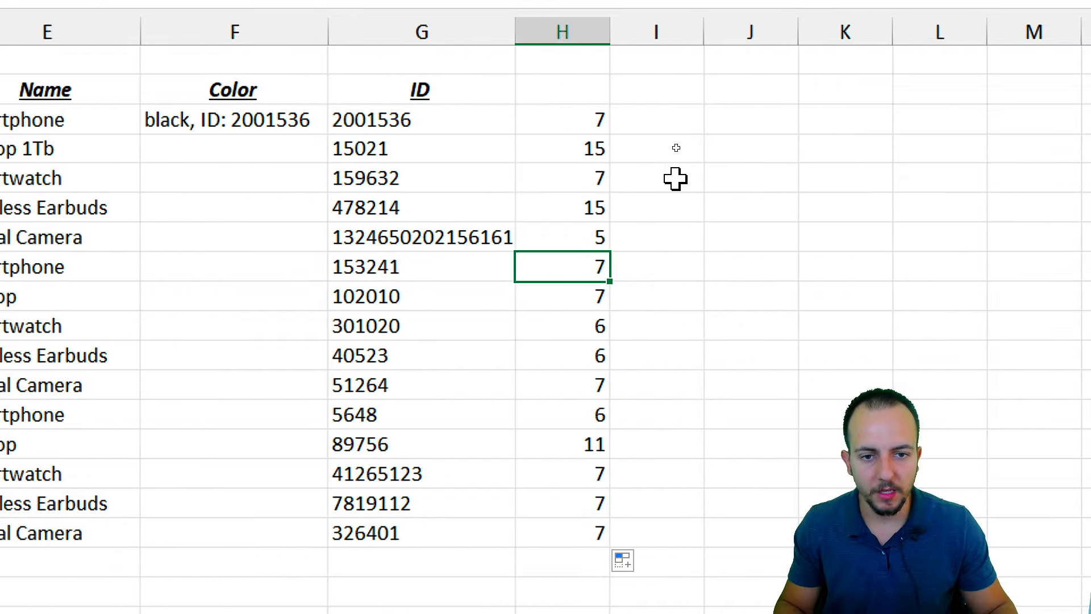
left_click_drag(568, 149, 571, 524)
key("Delete")
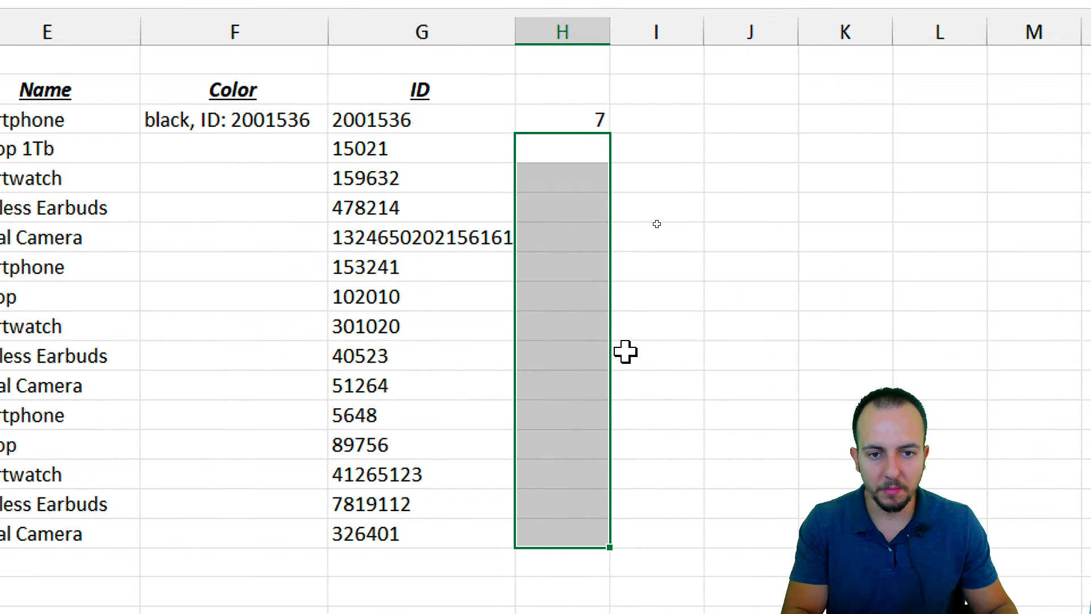
Copy the FIND length expression from H3's formula, then clear cell H3
left_click(578, 124)
double_click(577, 125)
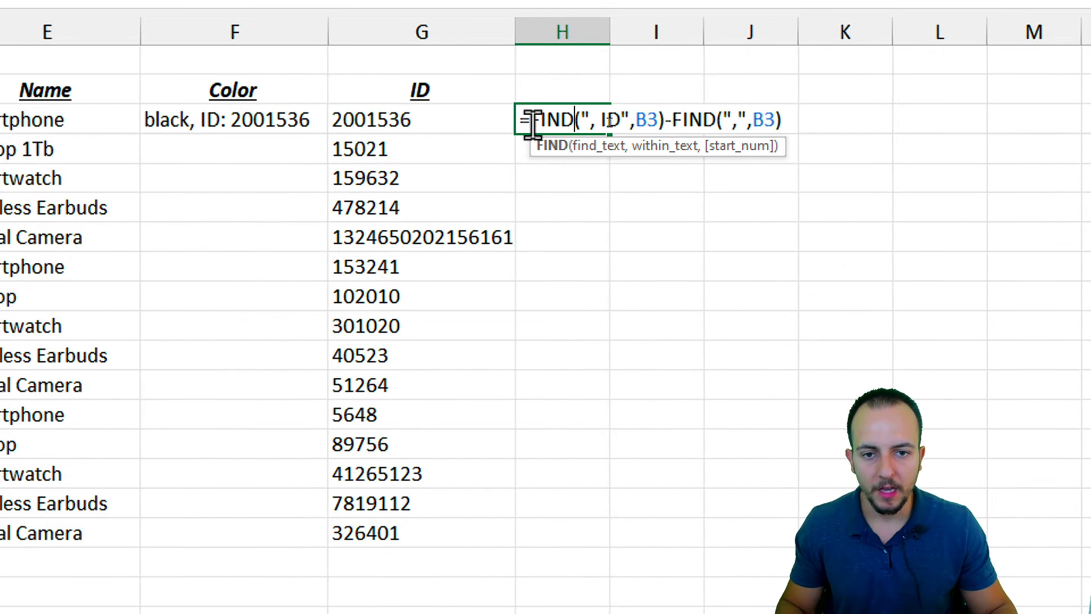
left_click_drag(529, 121, 794, 134)
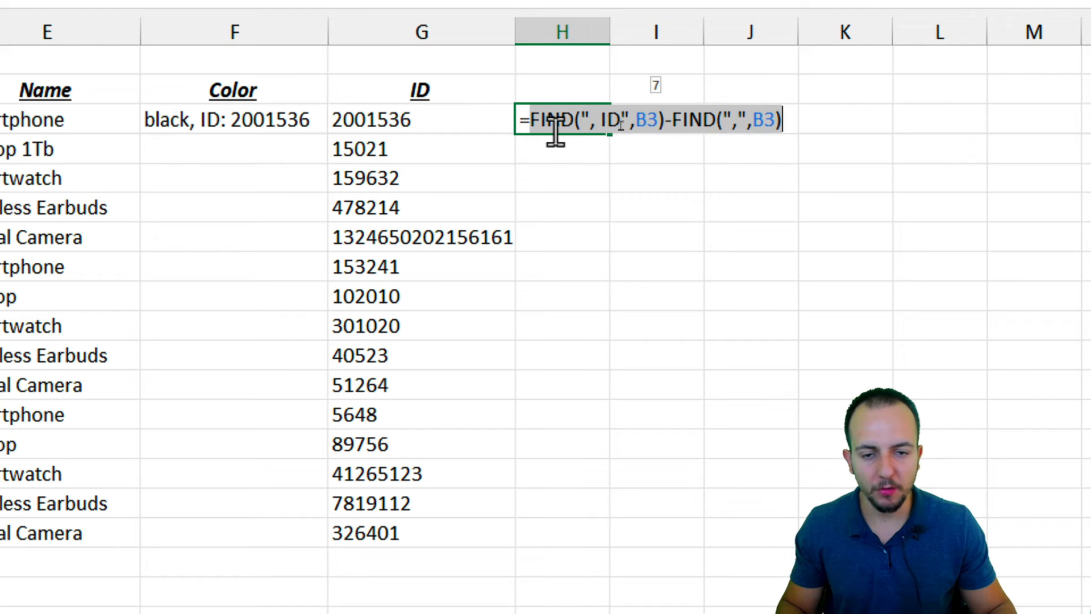
right_click(578, 119)
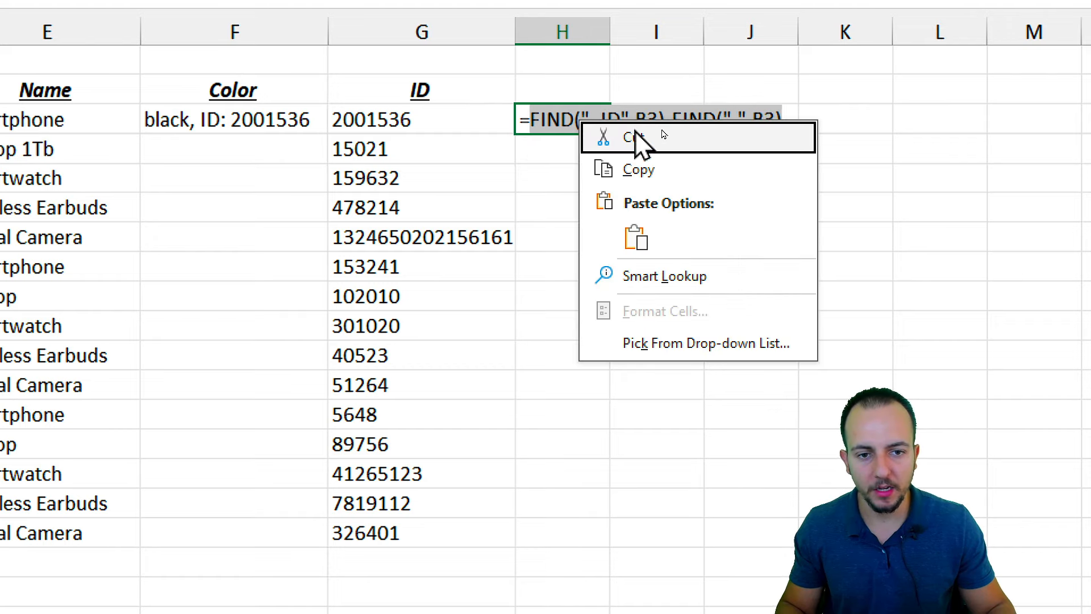
left_click(657, 170)
key("Escape")
key("Delete")
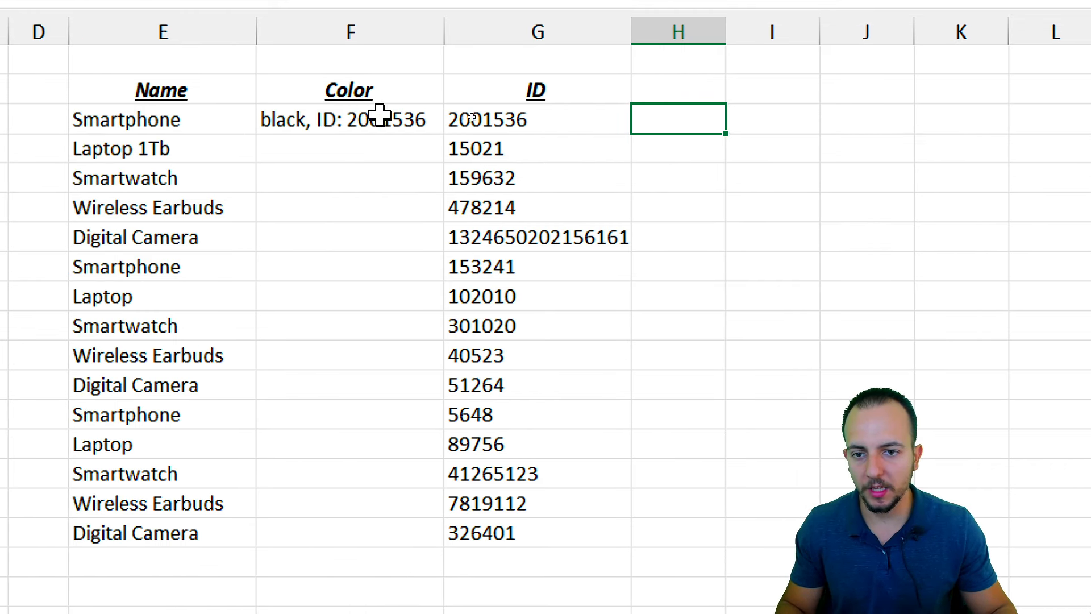
Replace the fixed length 20 in F3's MID formula with the copied FIND difference
left_click(269, 117)
double_click(385, 114)
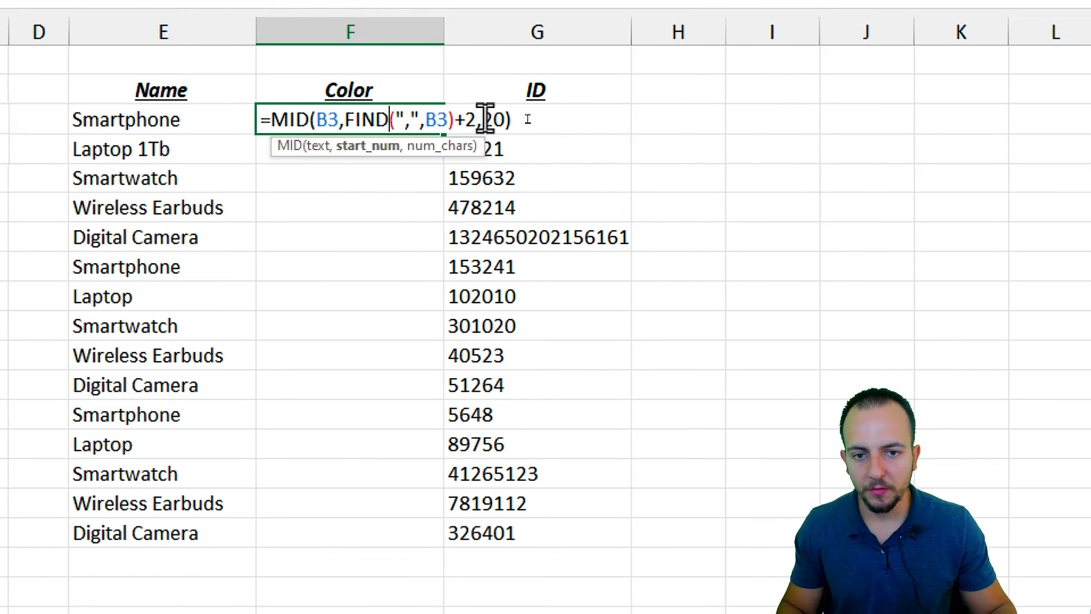
double_click(492, 118)
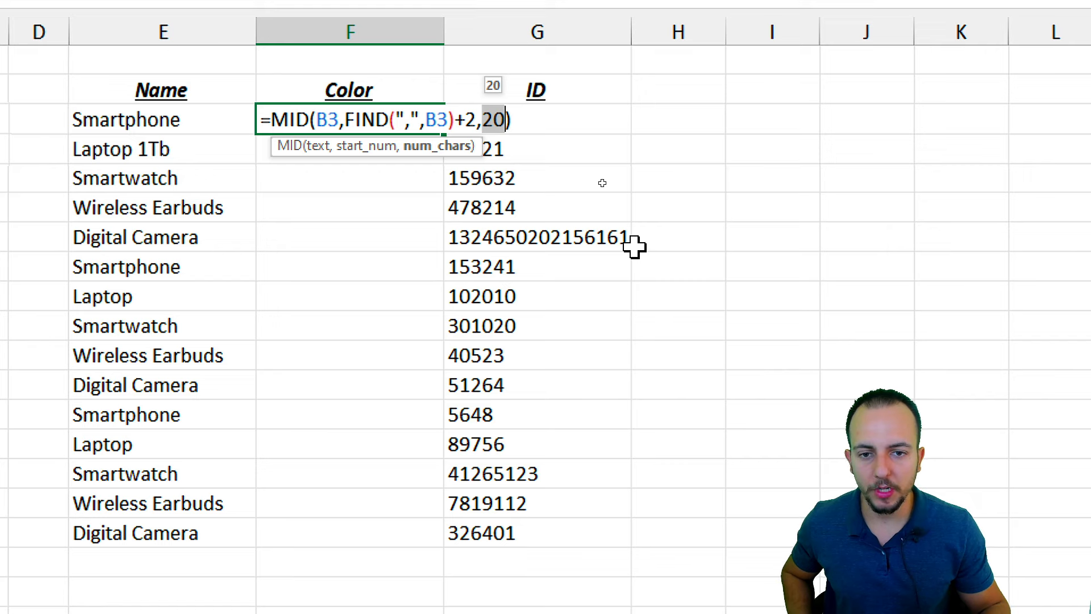
right_click(493, 121)
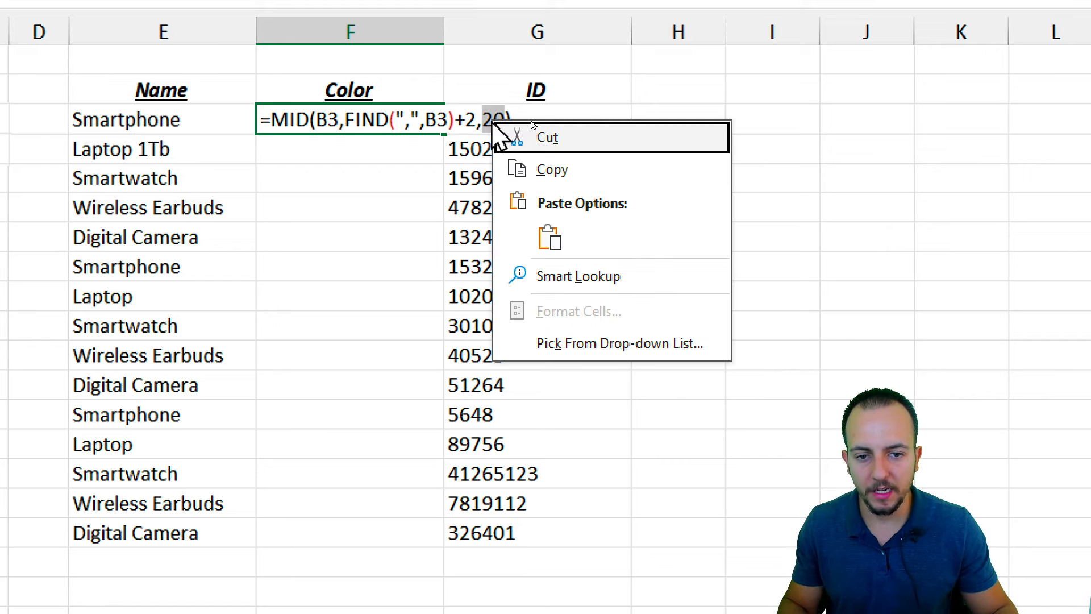
left_click(550, 237)
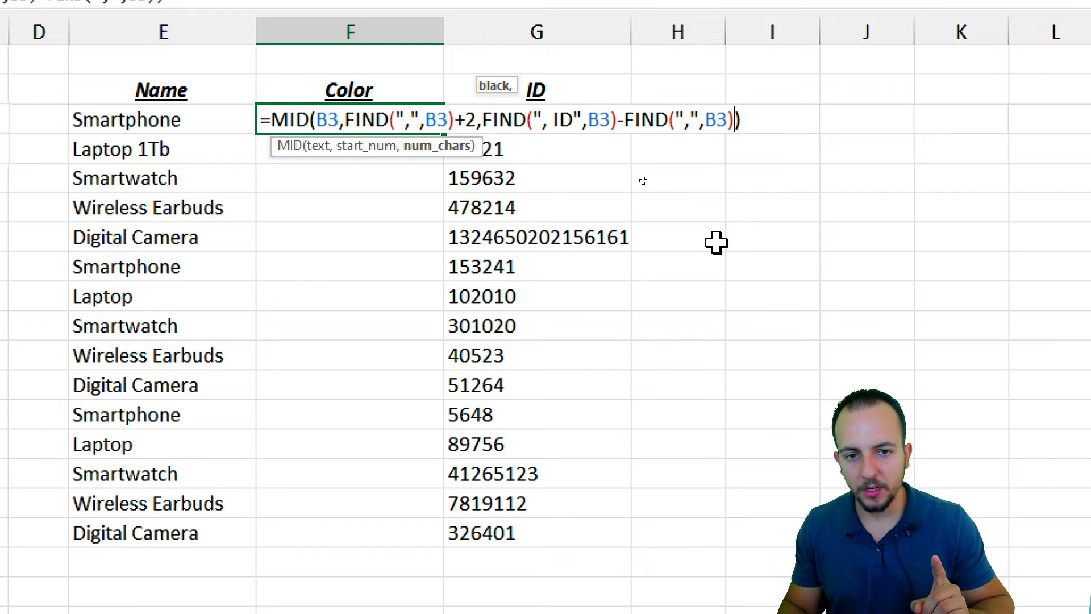
key("Return")
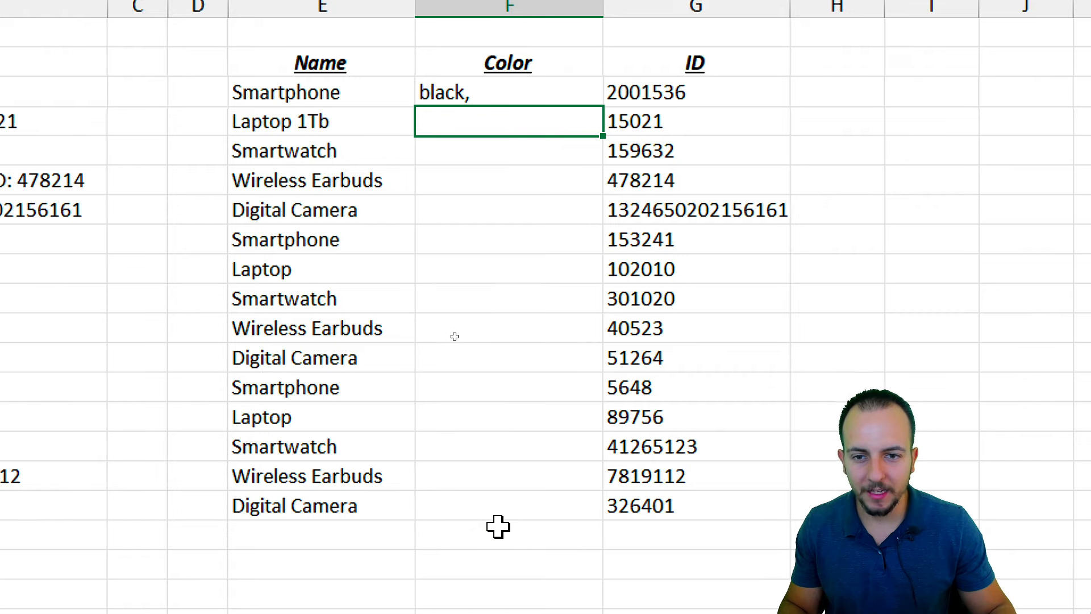
Fill F3's Color formula down to F17 and review the extracted colours
left_click(527, 85)
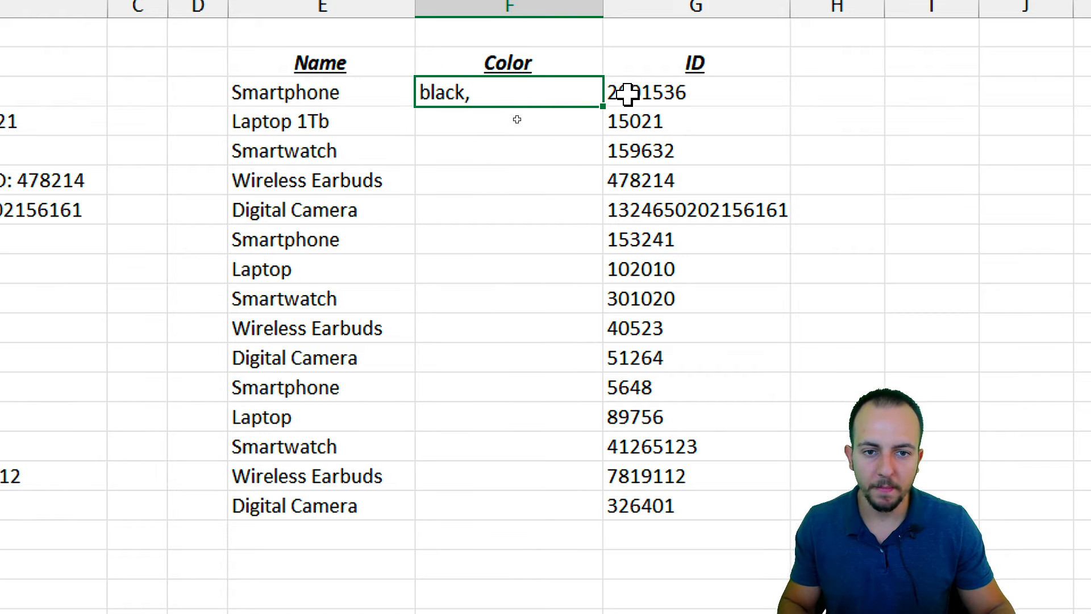
left_click_drag(603, 105, 568, 500)
left_click(390, 60)
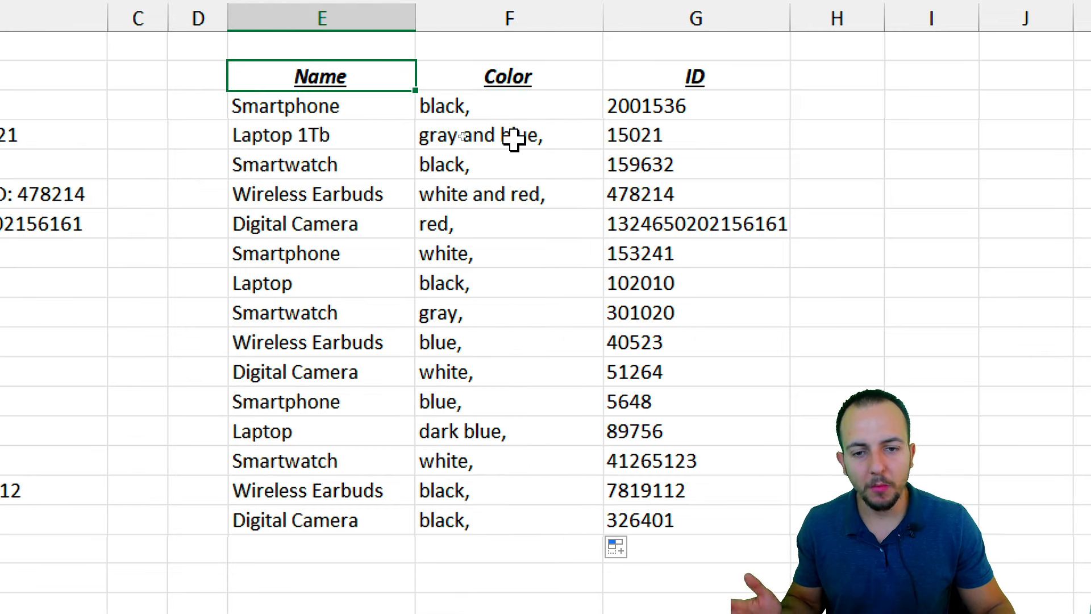
left_click(531, 112)
left_click(567, 137)
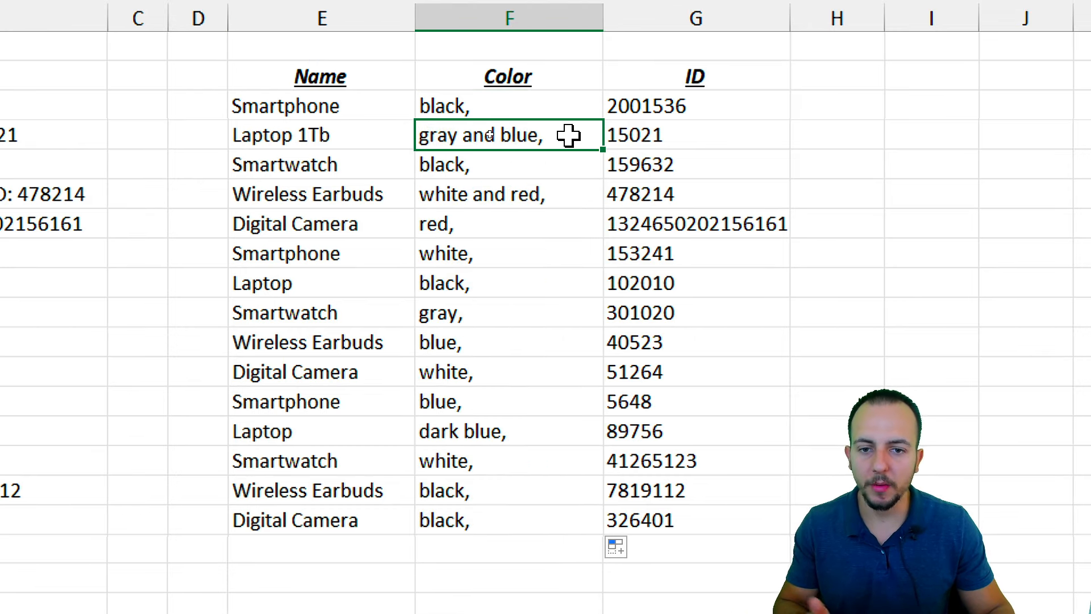
left_click(571, 169)
left_click(541, 189)
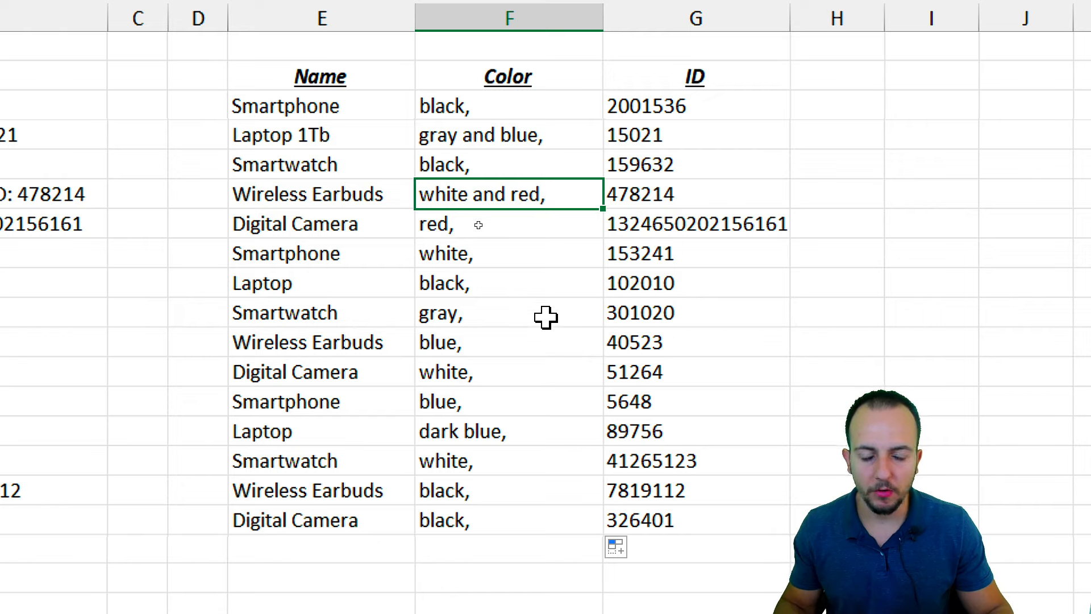
Mark the trailing comma after 'black' in F3 and open its formula for editing
left_click(528, 114)
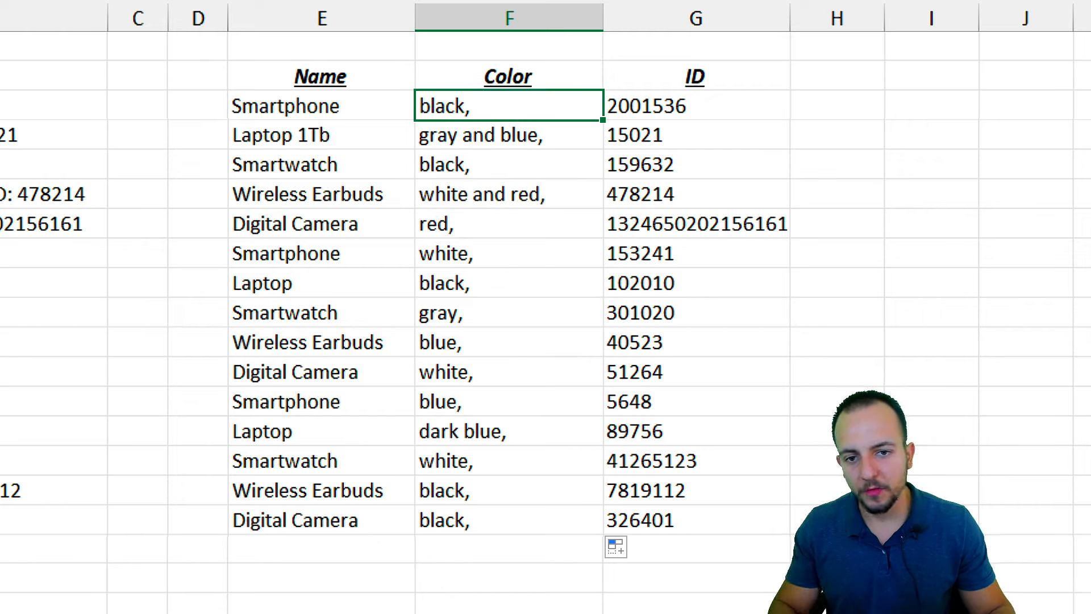
key("e")
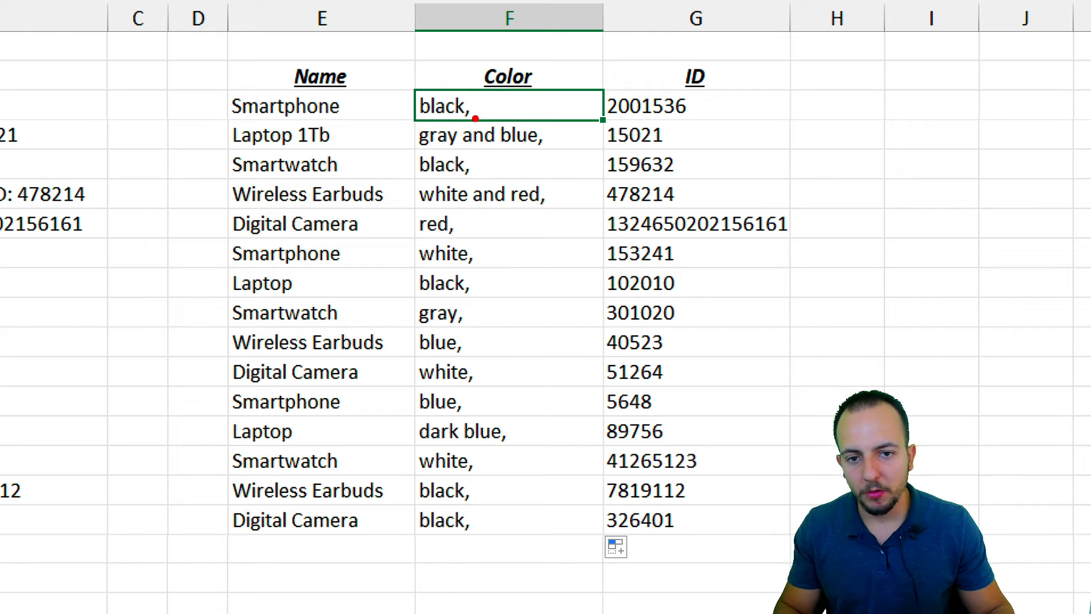
mouse_move(476, 119)
left_mouse_down()
mouse_move(502, 113)
mouse_move(496, 91)
mouse_move(478, 94)
left_mouse_up()
key("Escape")
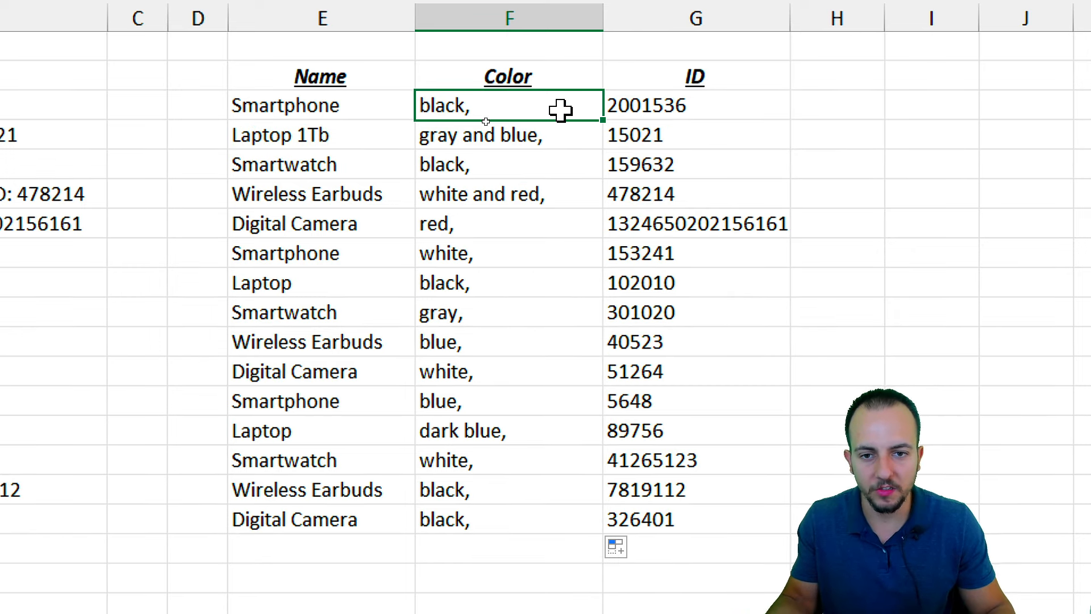
double_click(560, 110)
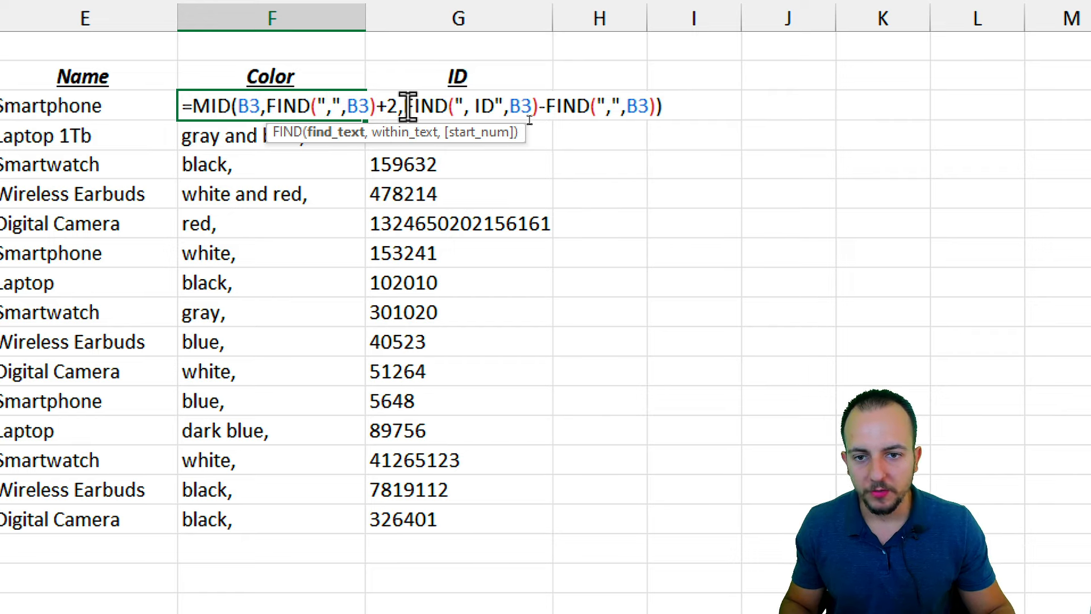
Shorten the MID length in F3's formula so 'black' loses its trailing comma
left_click_drag(402, 106, 657, 120)
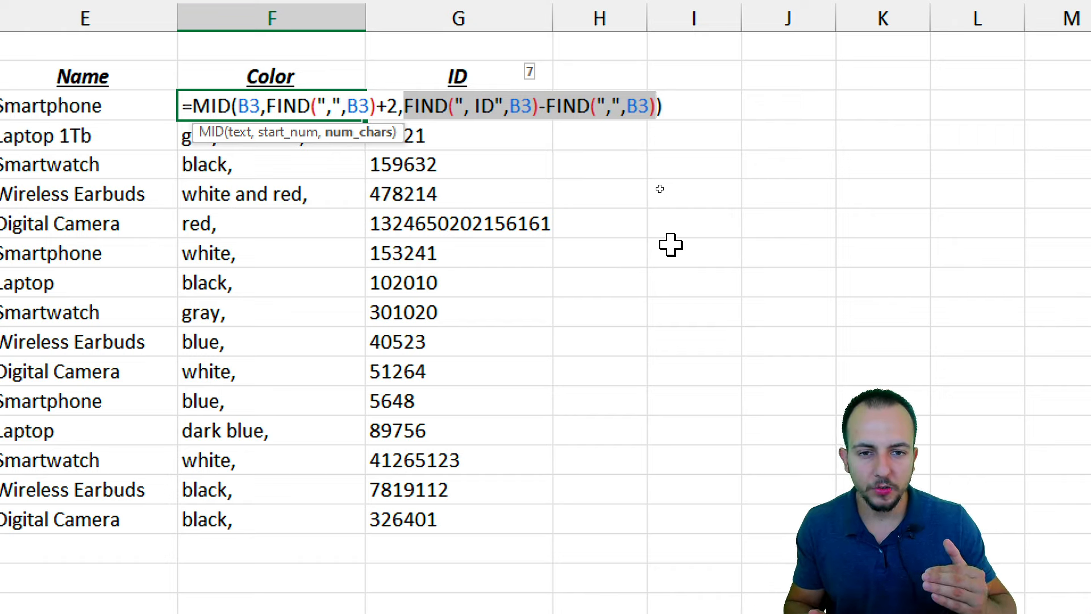
left_click(657, 105)
type("-")
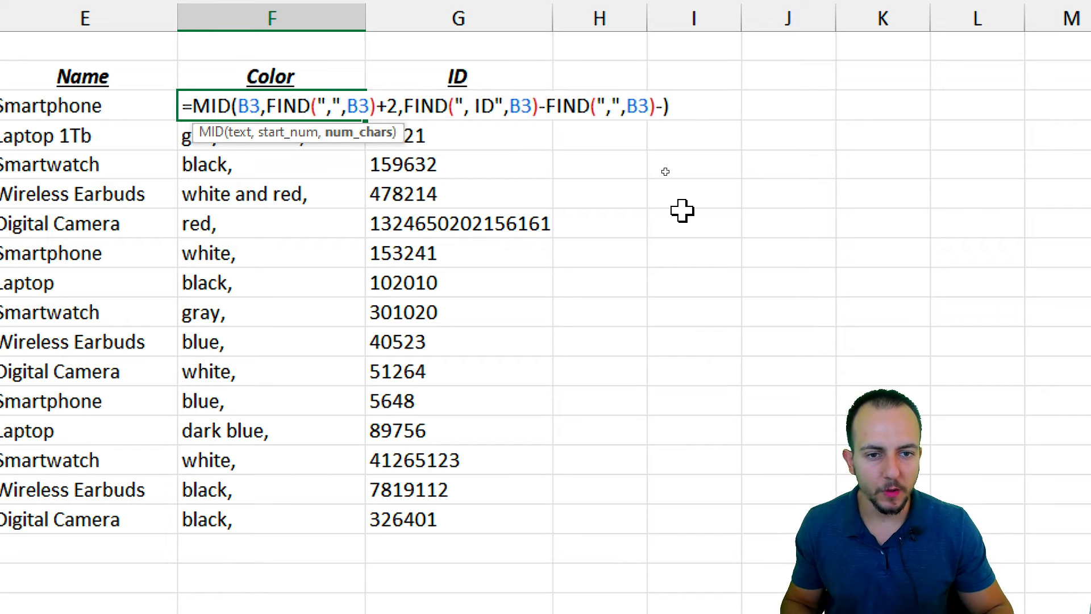
type("1")
key("Return")
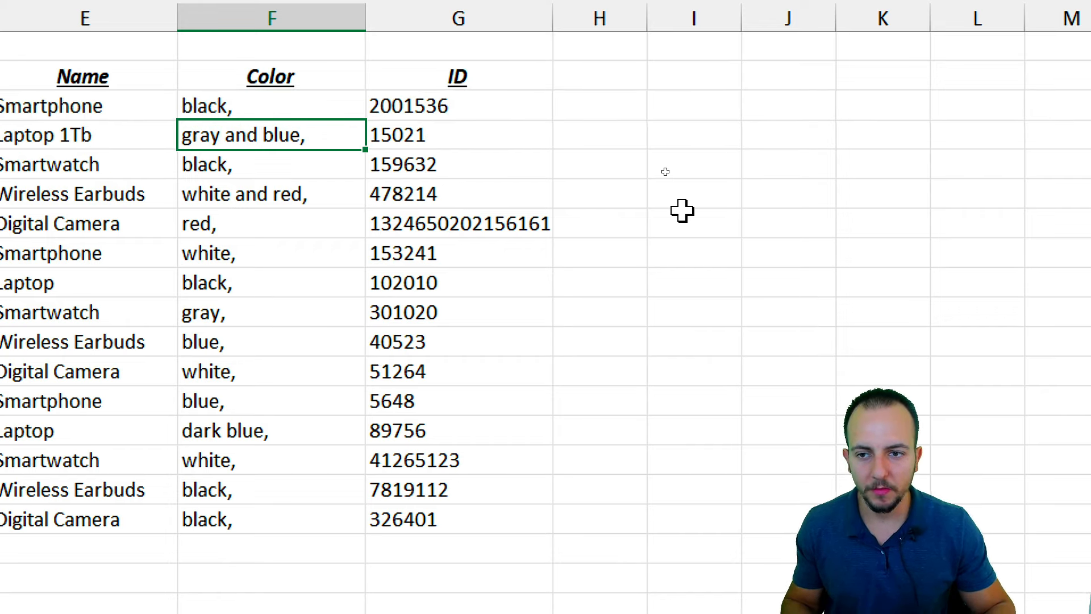
double_click(316, 107)
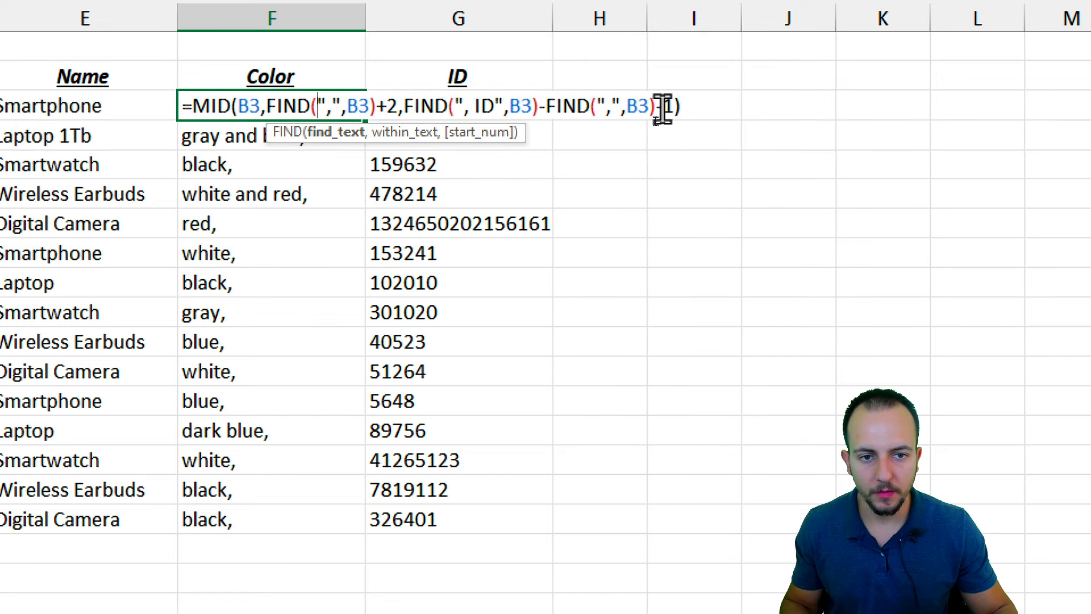
left_click(659, 108)
key("BackSpace")
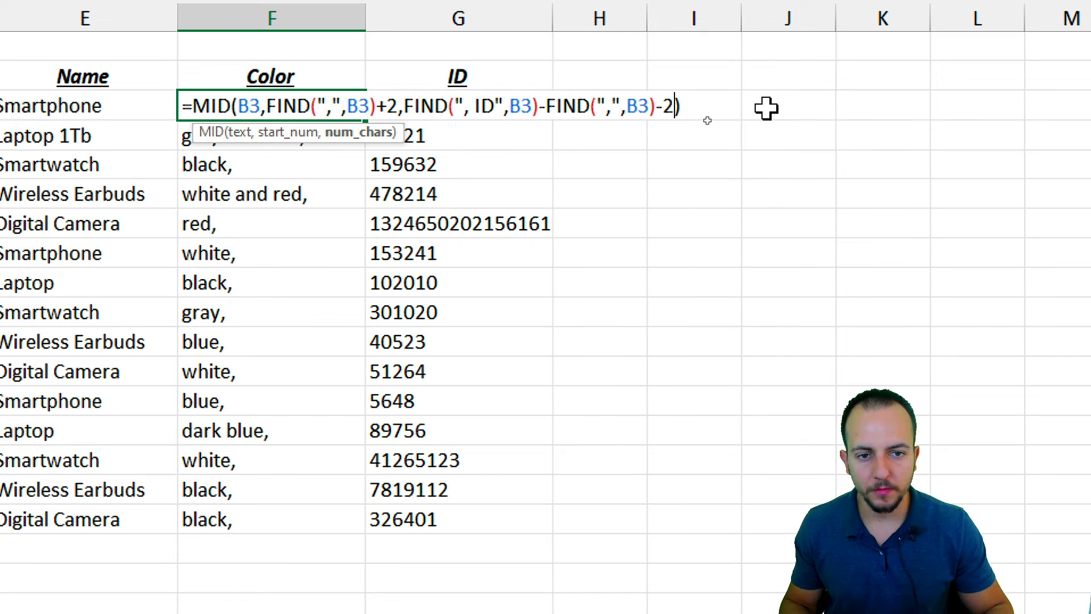
key("Return")
Fill the corrected formula down to F17 and review the Name, Color and ID columns
left_click(271, 108)
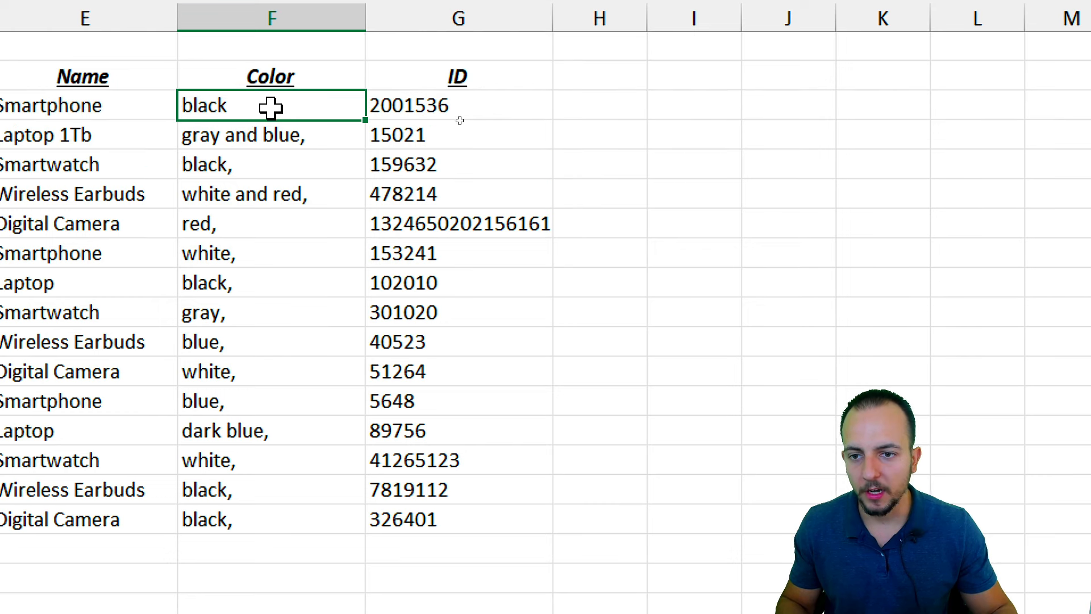
left_click_drag(364, 120, 276, 516)
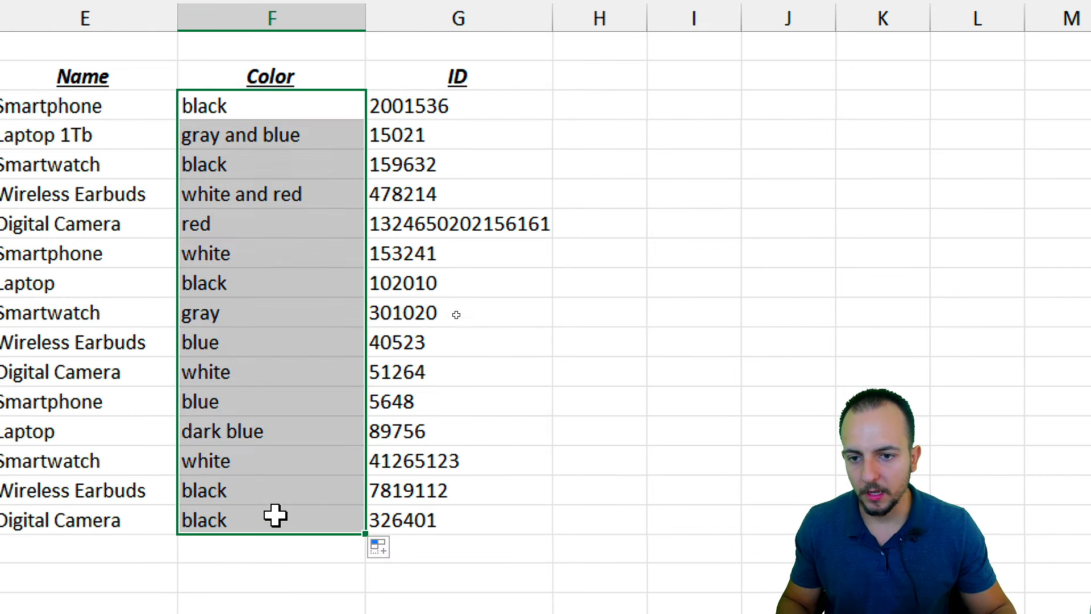
left_click(141, 25)
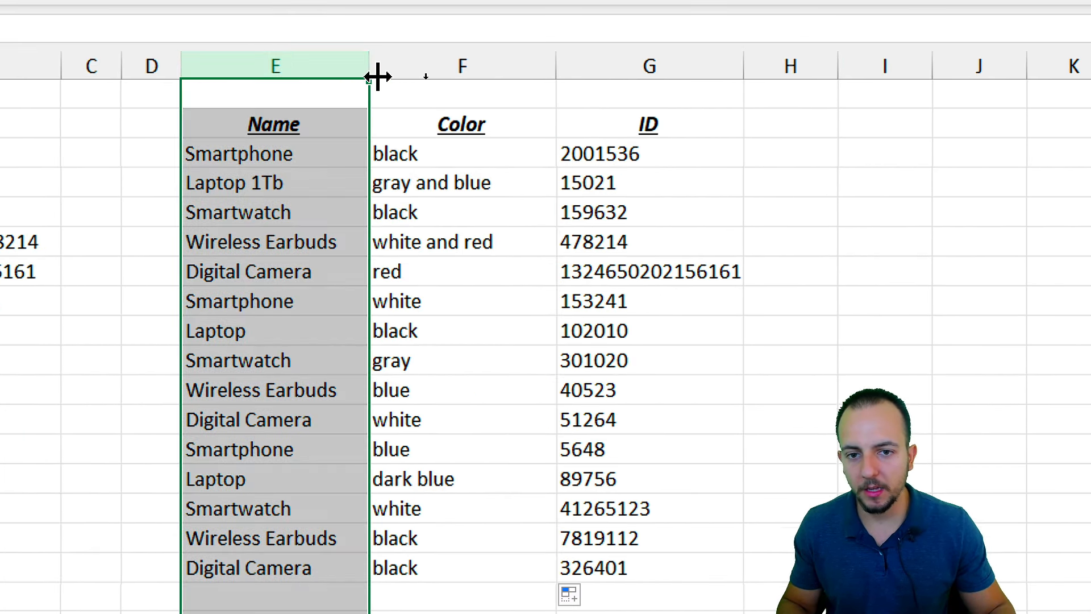
left_click(526, 67)
left_click(614, 67)
left_click(318, 62)
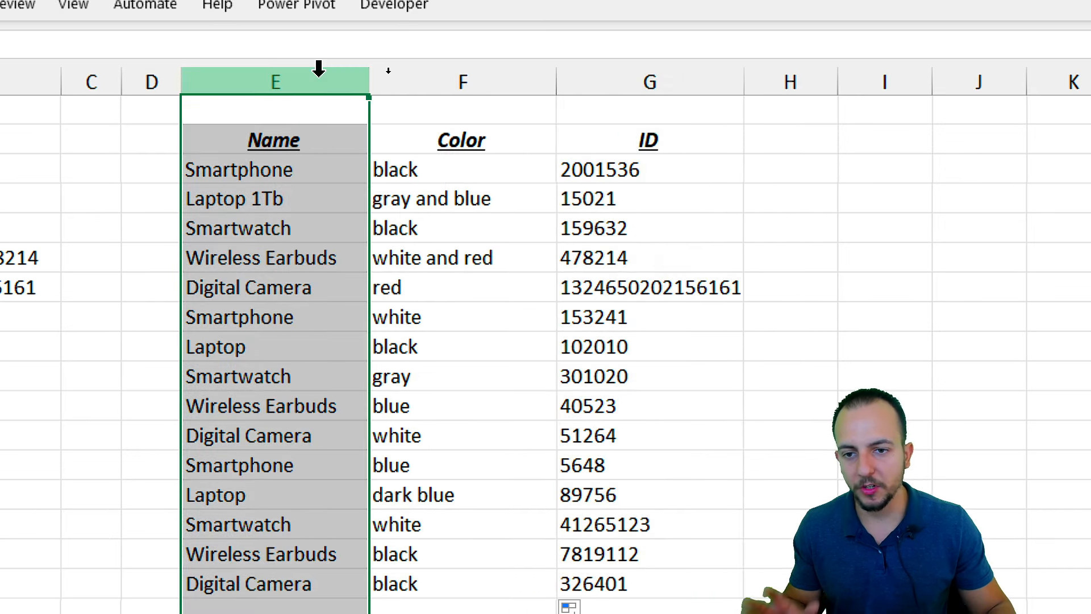
left_click(410, 69)
left_click(626, 84)
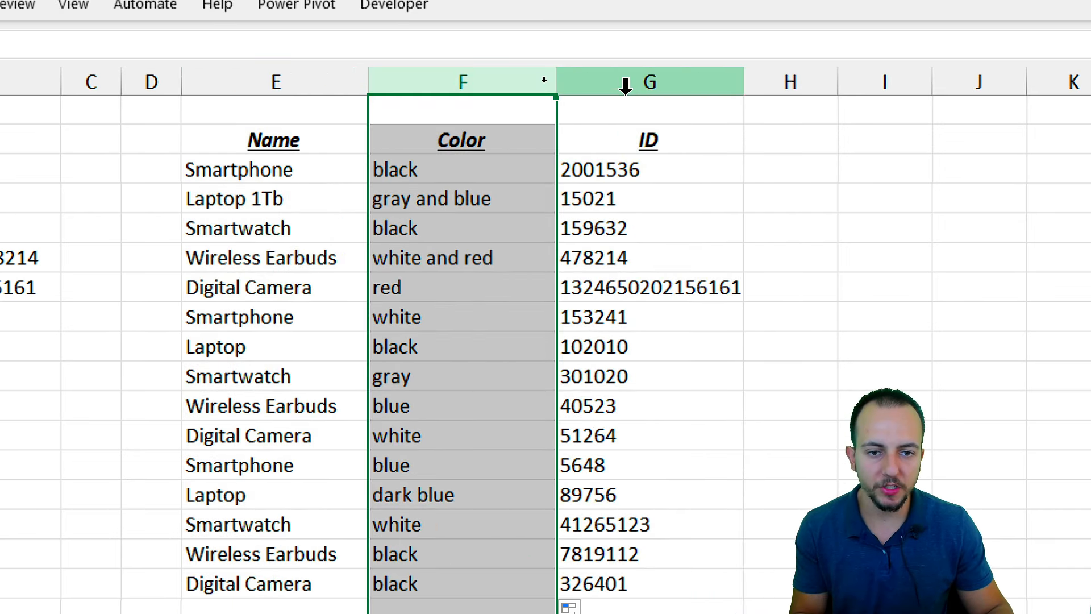
left_click(296, 136)
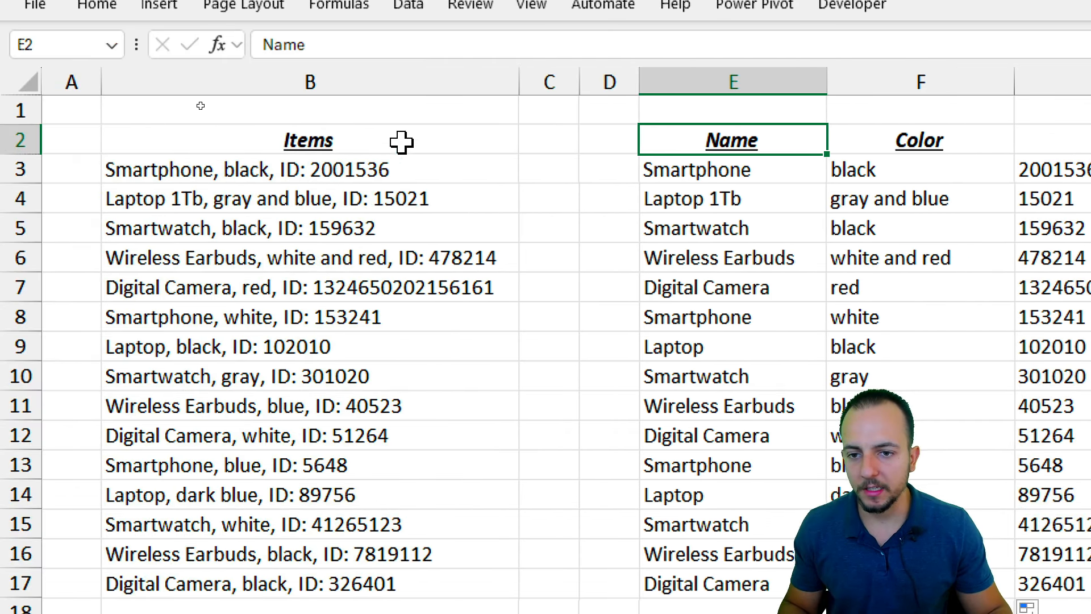
left_click_drag(402, 142, 392, 554)
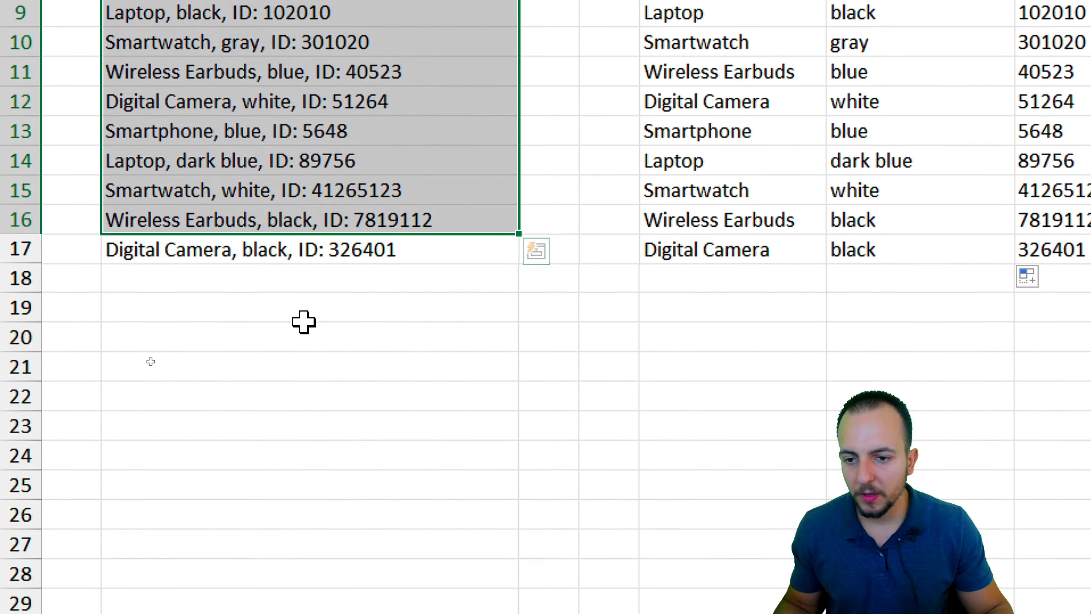
left_click(280, 511)
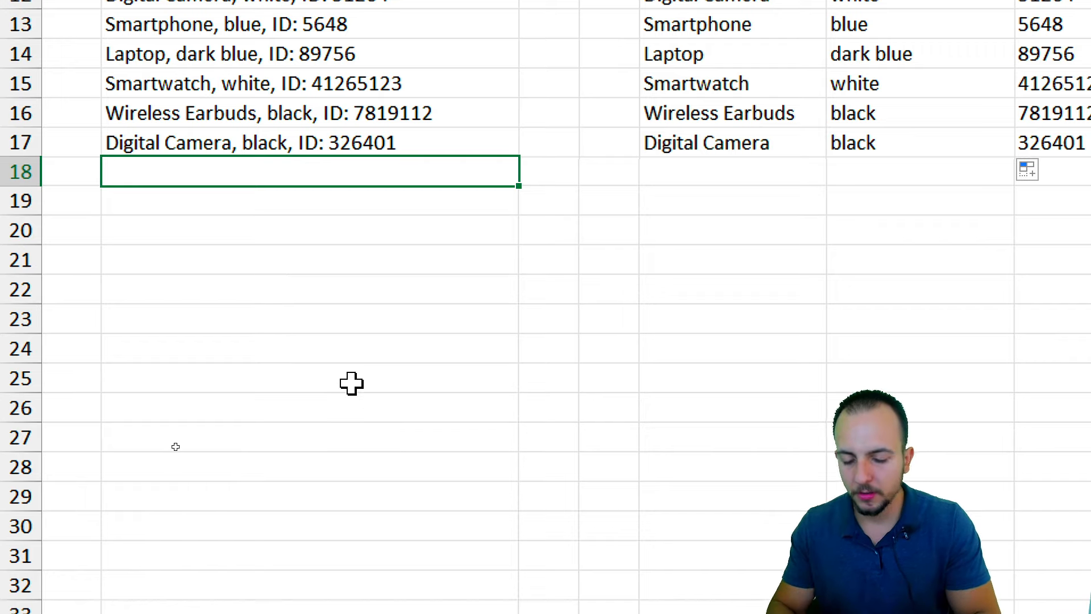
type("Jopa Excel")
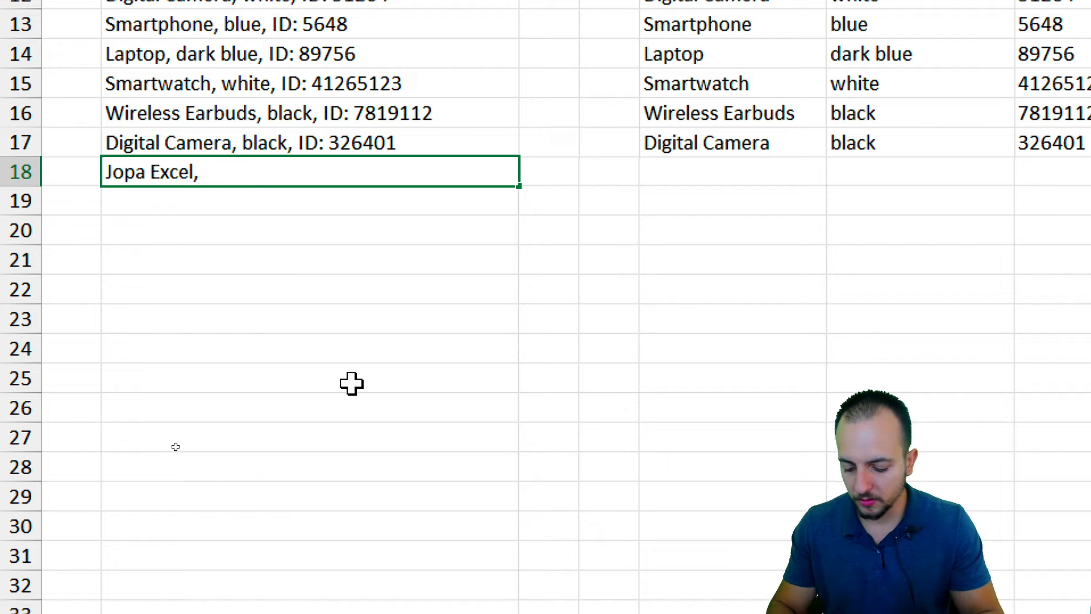
type(", green ")
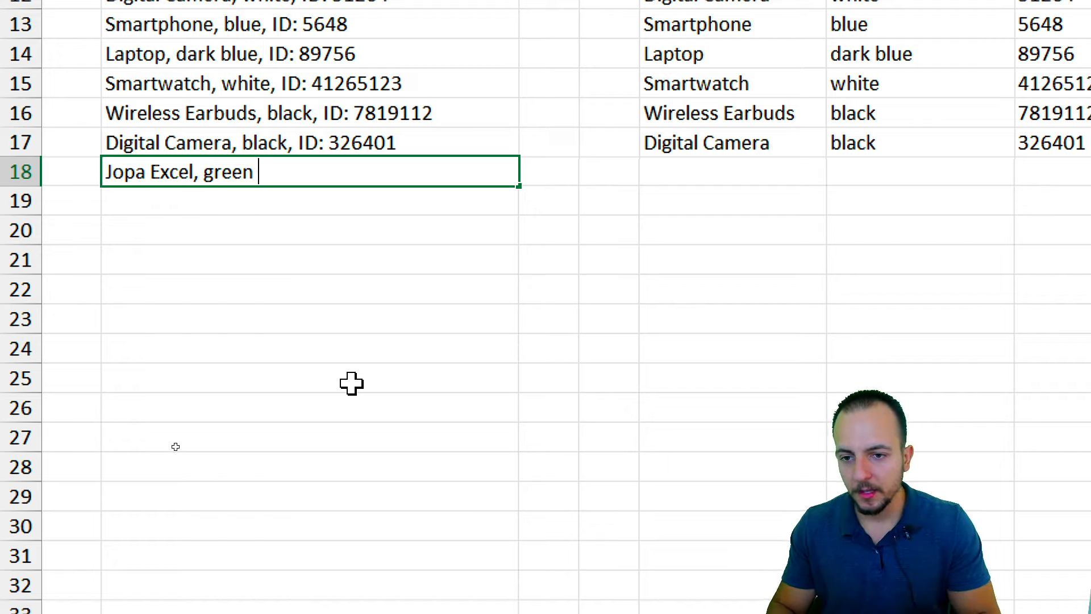
type("and bl")
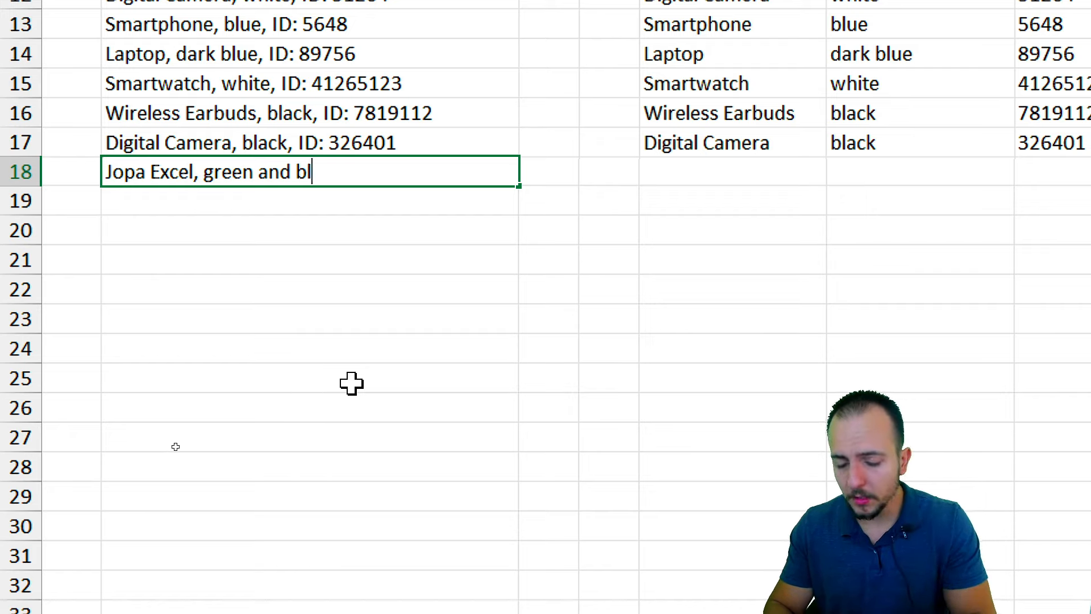
type("ue, ID: ")
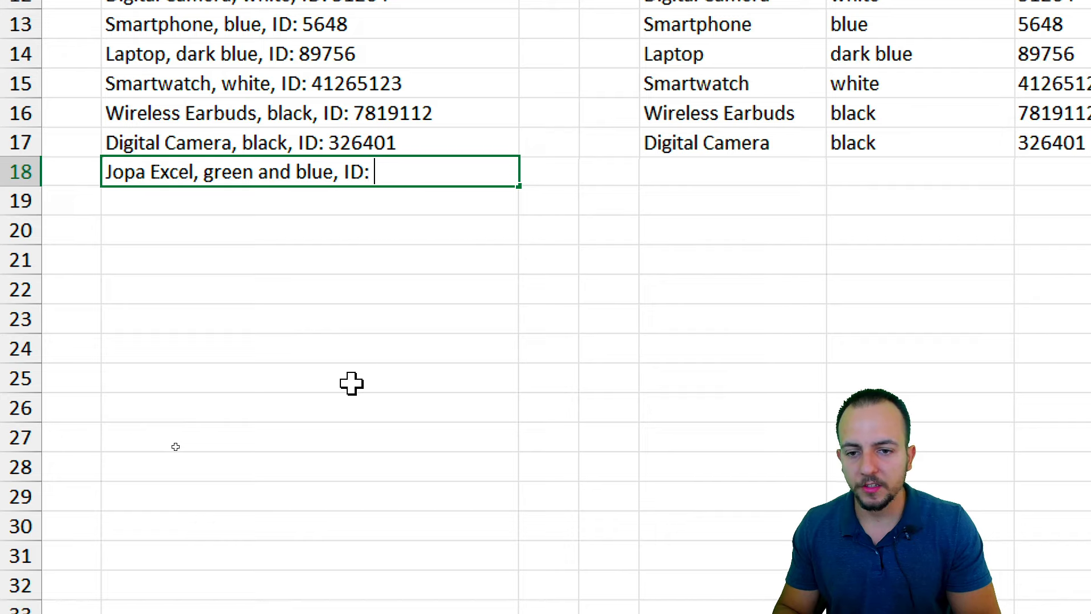
type("123321")
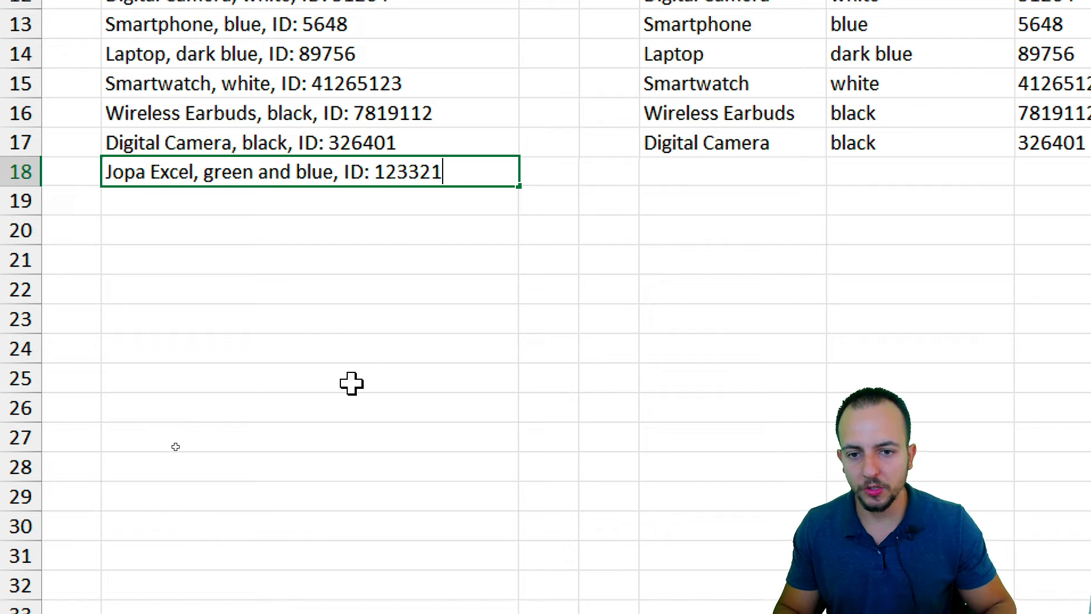
type(" 123 321")
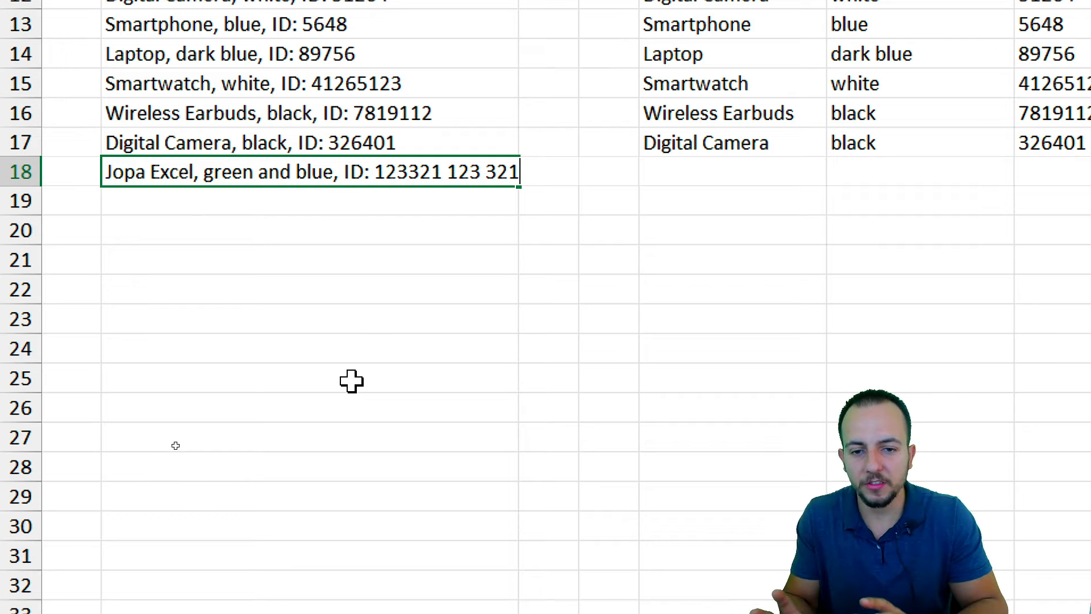
key("Return")
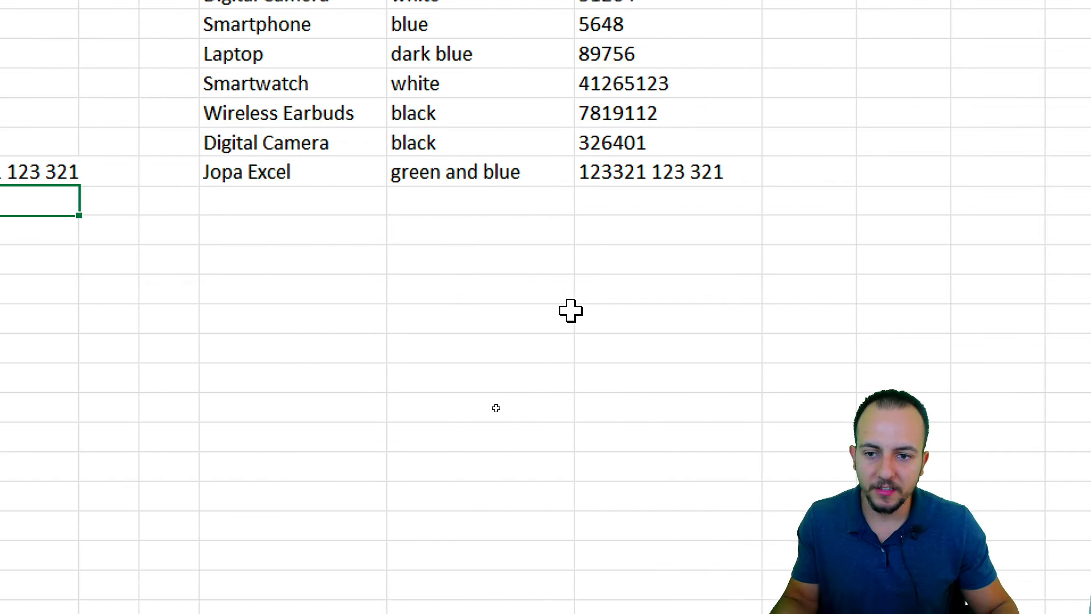
left_click_drag(363, 139, 451, 200)
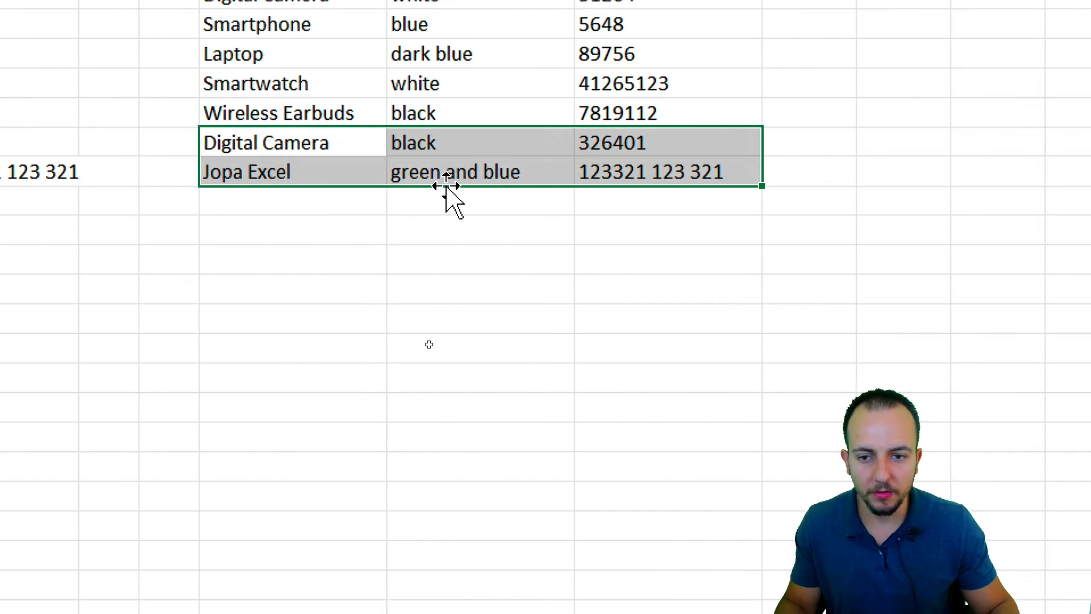
left_click(362, 169)
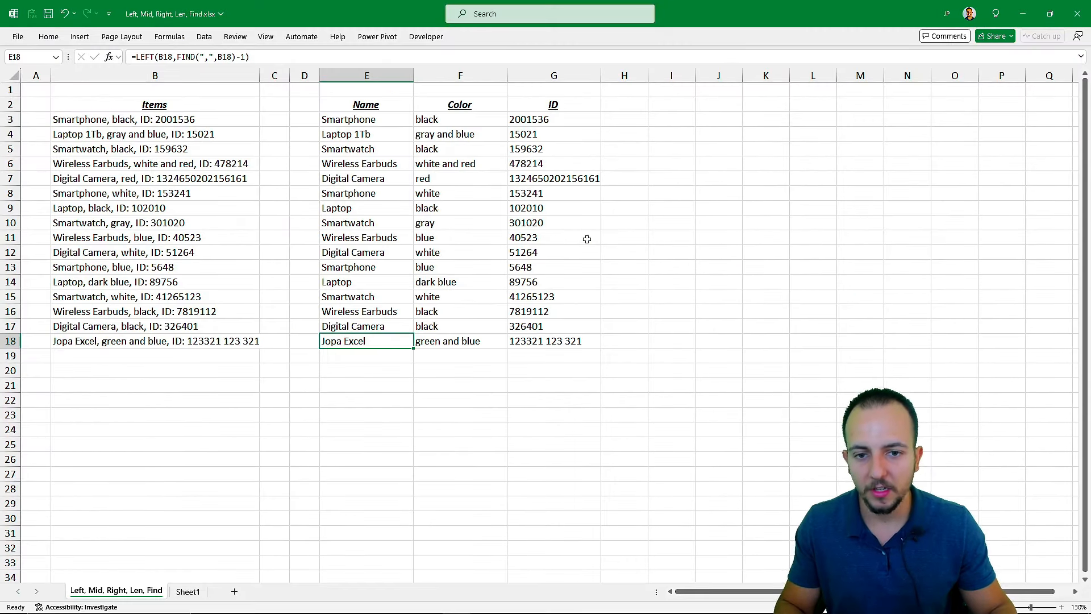
left_click(718, 268)
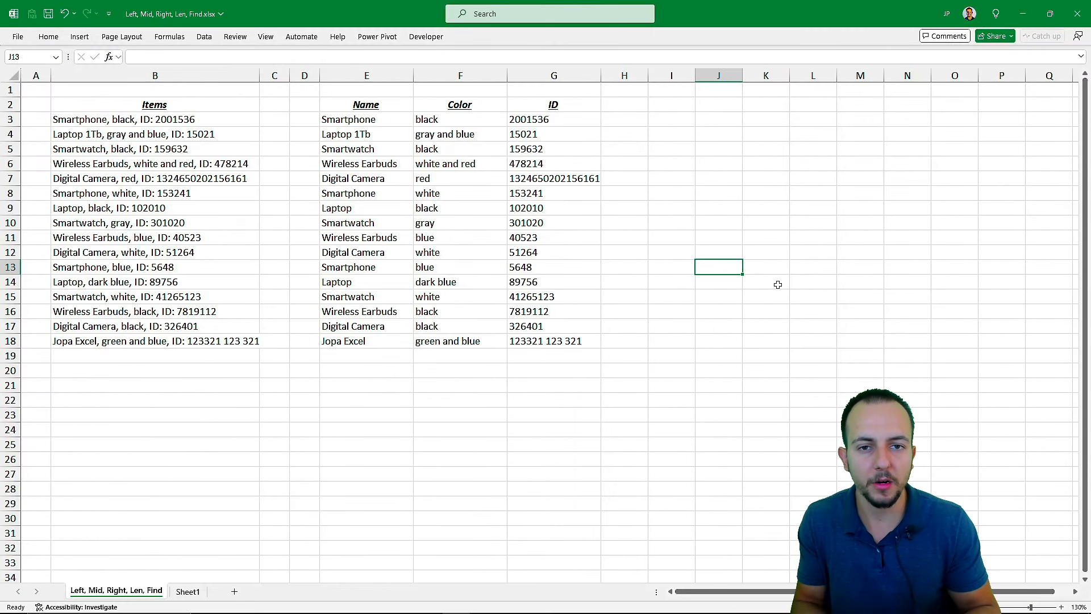